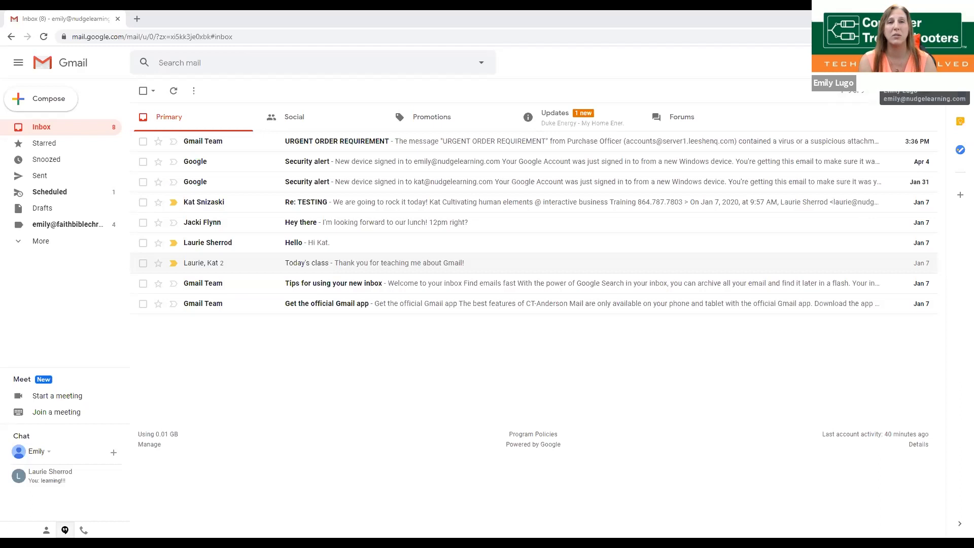
# Step: Open the second Google account's mailbox from the account panel
pyautogui.click(953, 63)
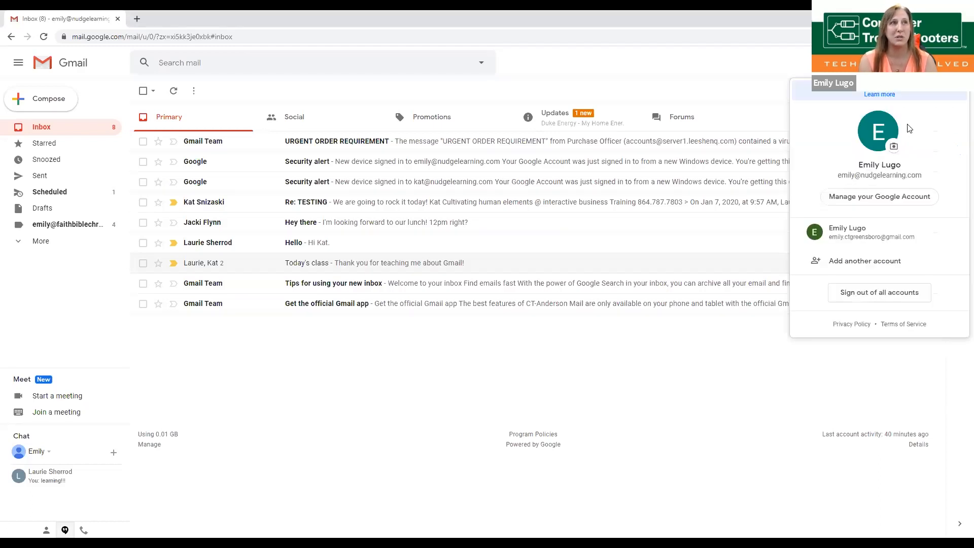
pyautogui.click(830, 265)
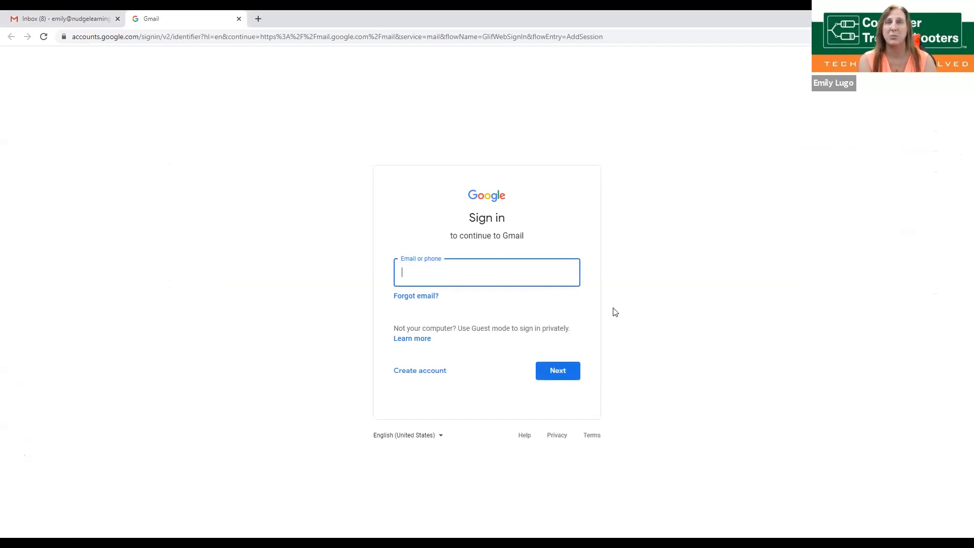
pyautogui.click(239, 19)
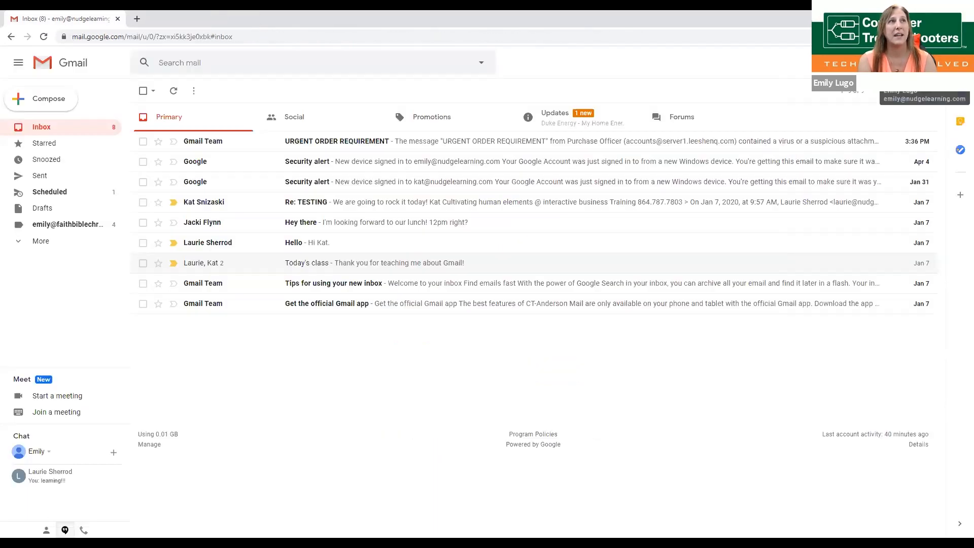
pyautogui.click(949, 62)
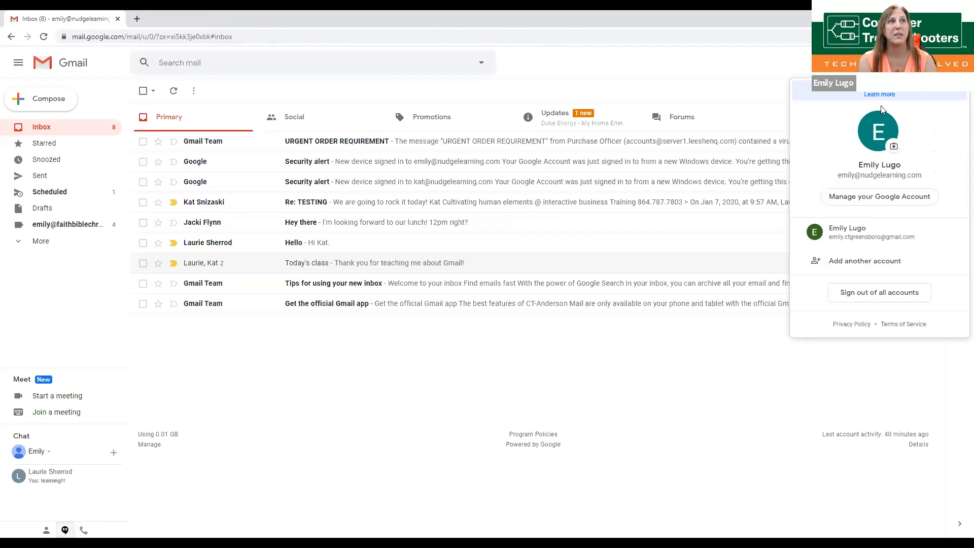
pyautogui.click(830, 232)
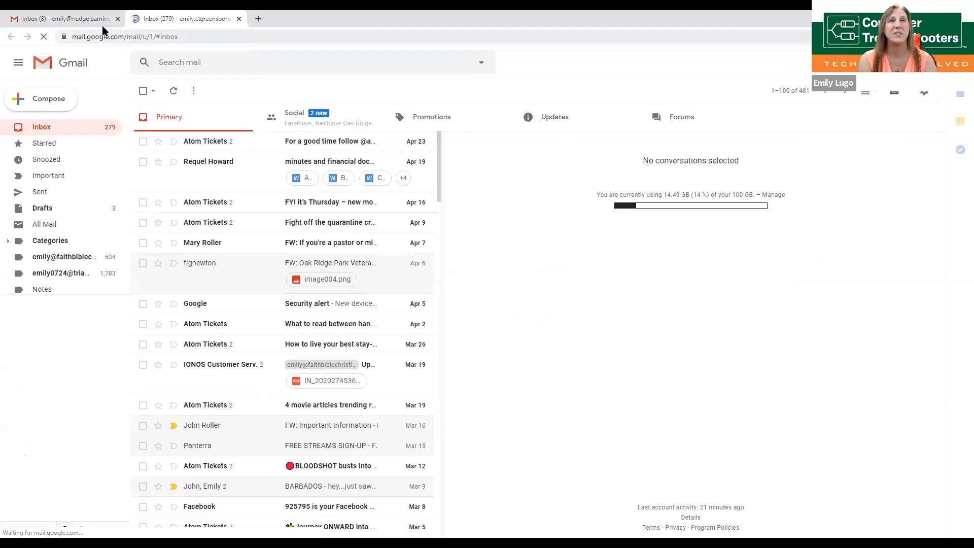
# Step: Switch between the two accounts' inboxes, then close the extra inbox tabs
pyautogui.click(66, 21)
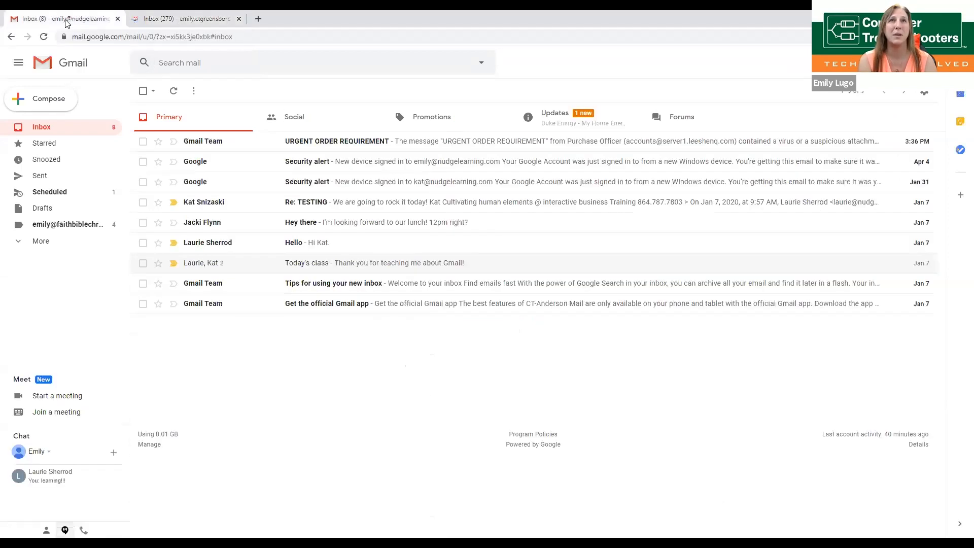
pyautogui.click(194, 20)
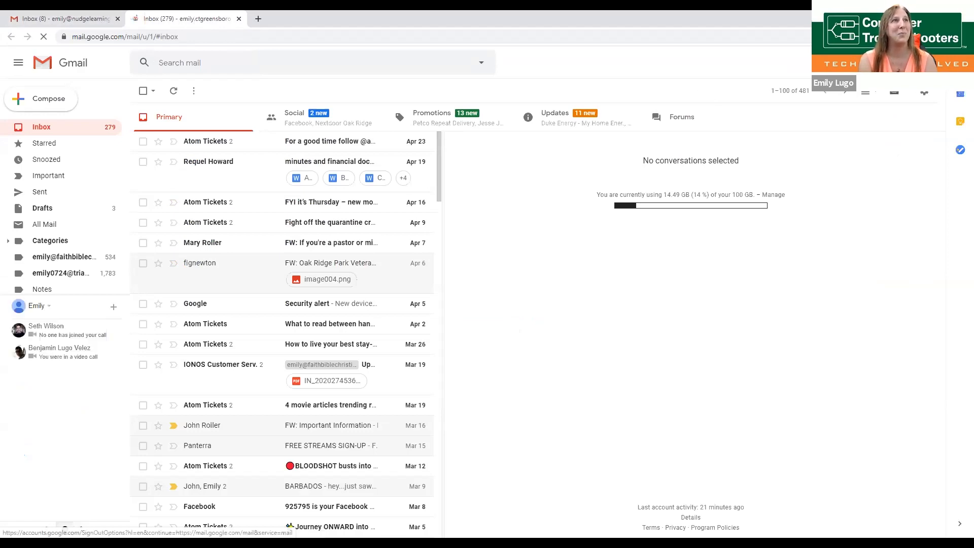
pyautogui.click(836, 217)
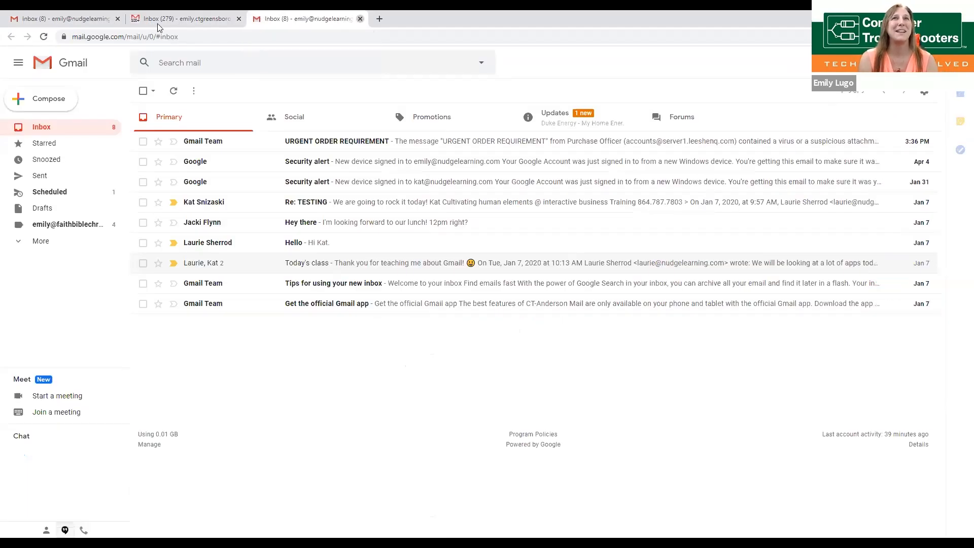
pyautogui.click(360, 19)
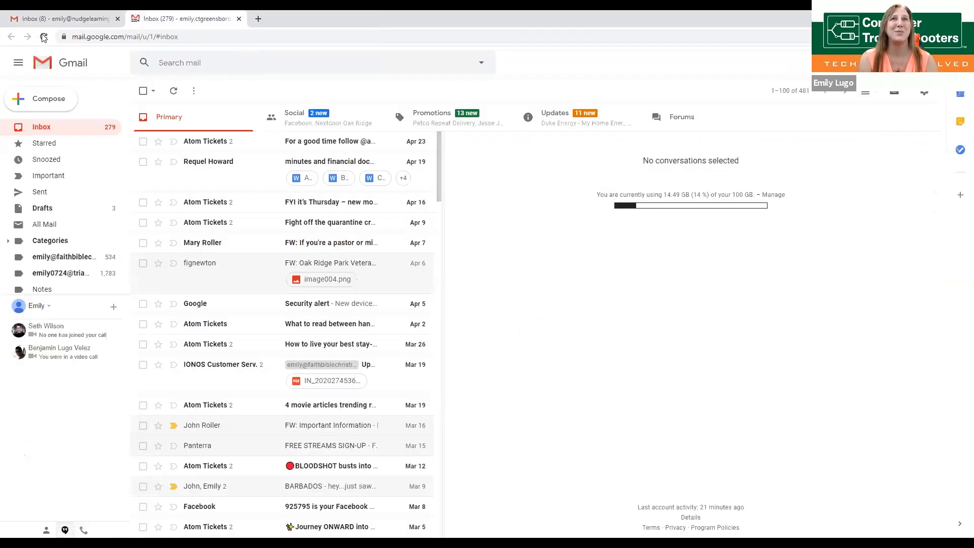
pyautogui.click(240, 20)
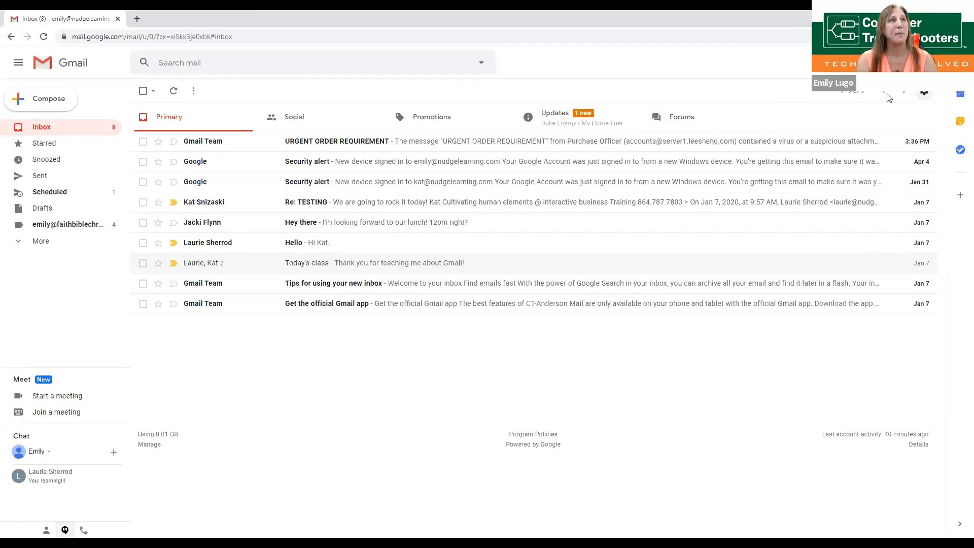
# Step: Open Gmail's full settings on the Accounts and Import tab
pyautogui.click(924, 95)
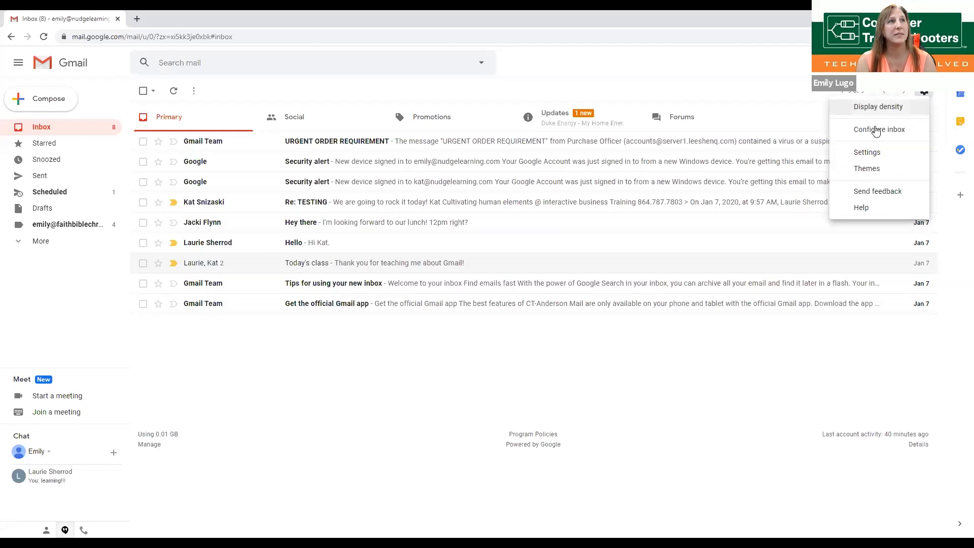
pyautogui.click(877, 131)
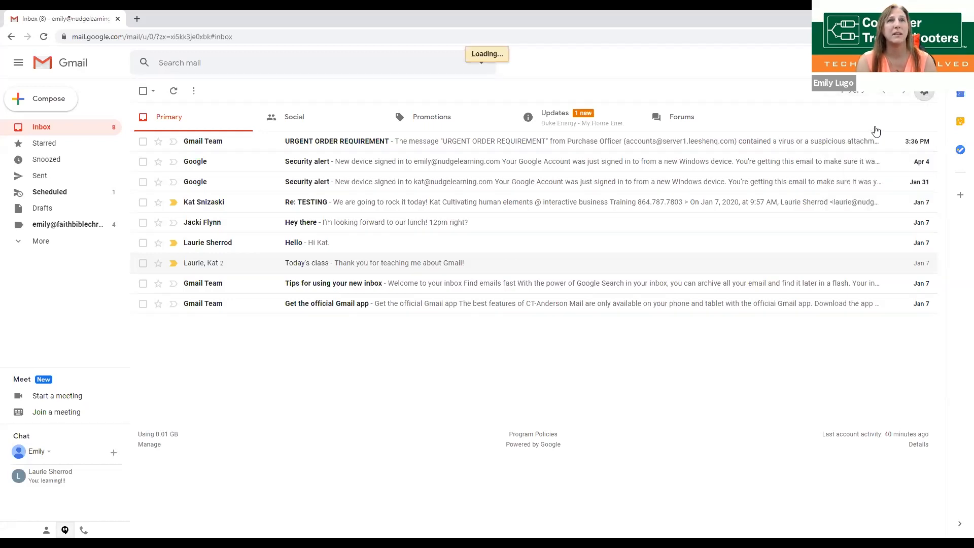
pyautogui.click(278, 114)
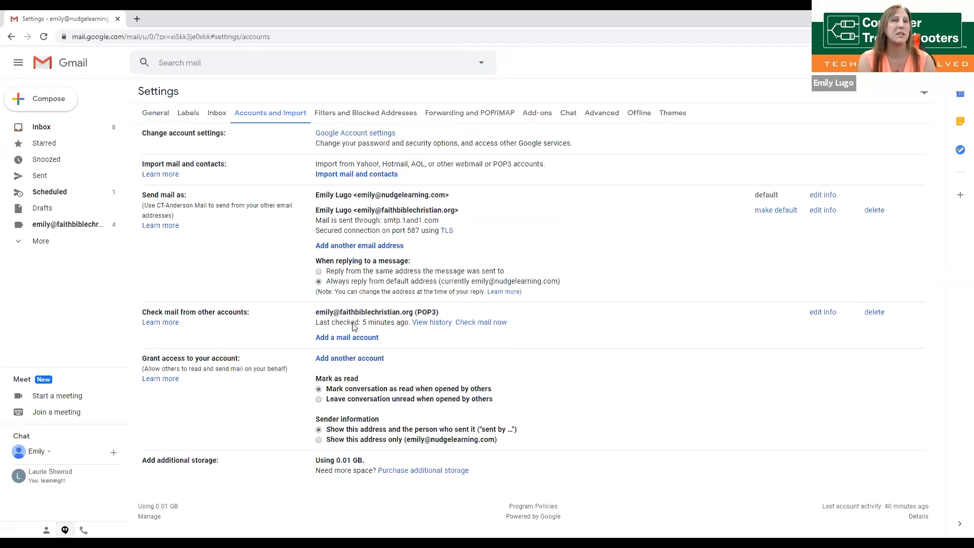
pyautogui.click(356, 340)
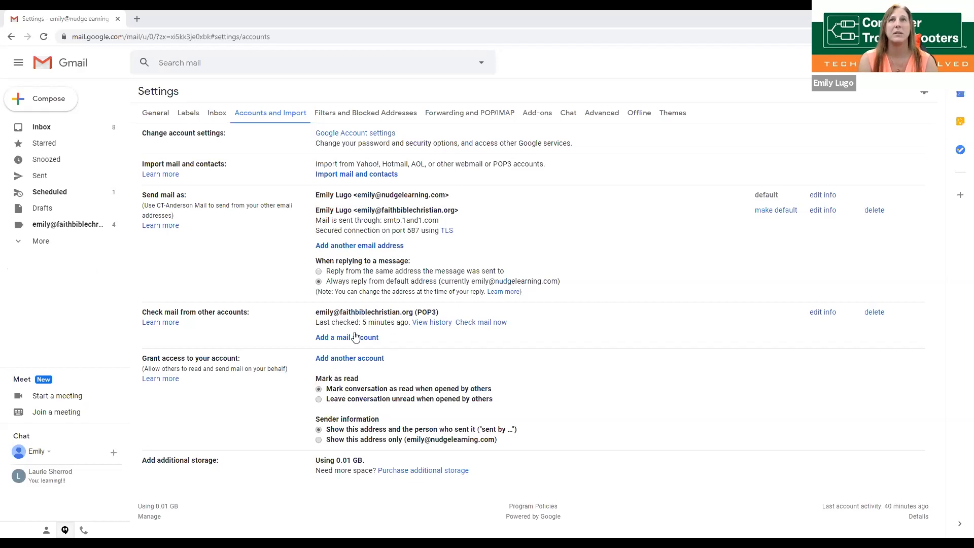
pyautogui.hotkey('alt', 'Down')
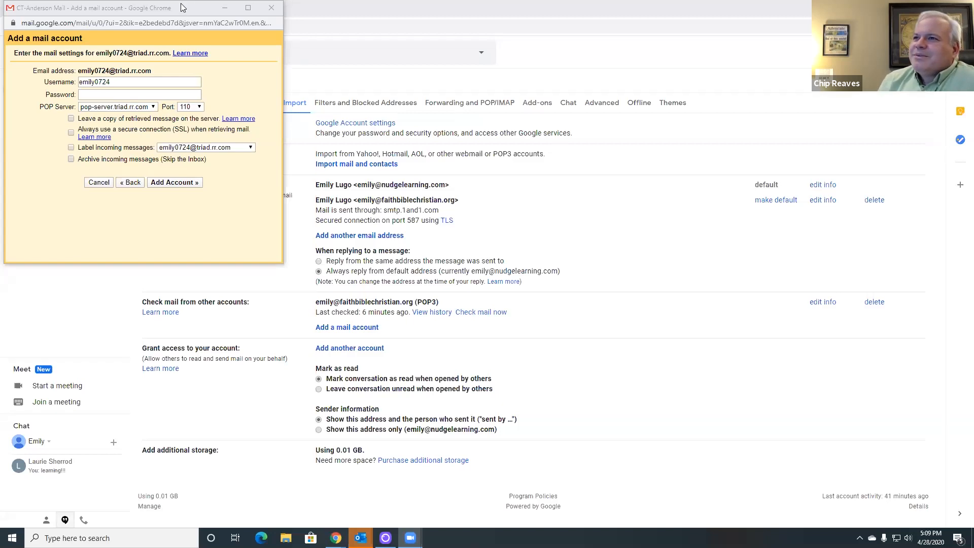
# Step: Step the Add a mail account window back to the email address step
pyautogui.click(126, 183)
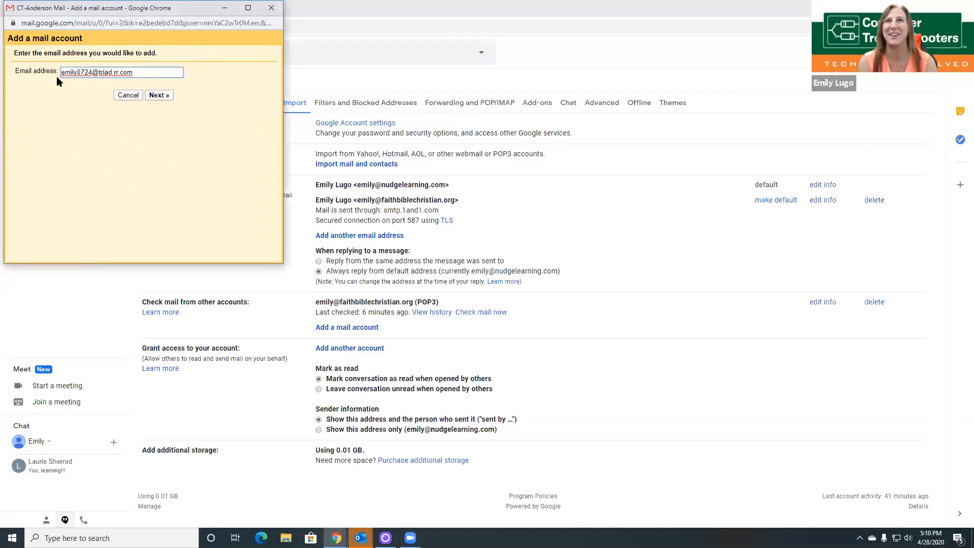
# Step: On the server step, leave Leave a copy off, tick labelling and archiving incoming mail, then cancel
pyautogui.click(159, 95)
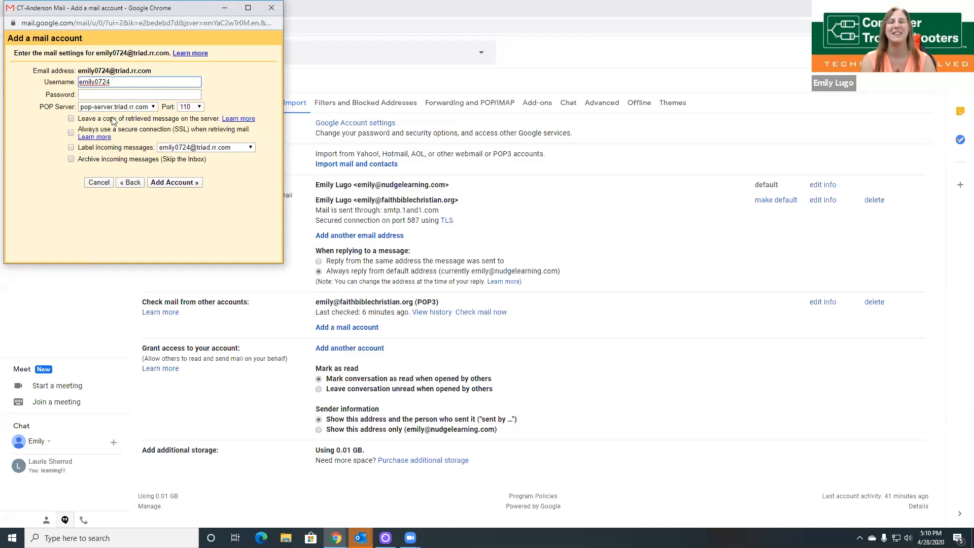
pyautogui.click(71, 119)
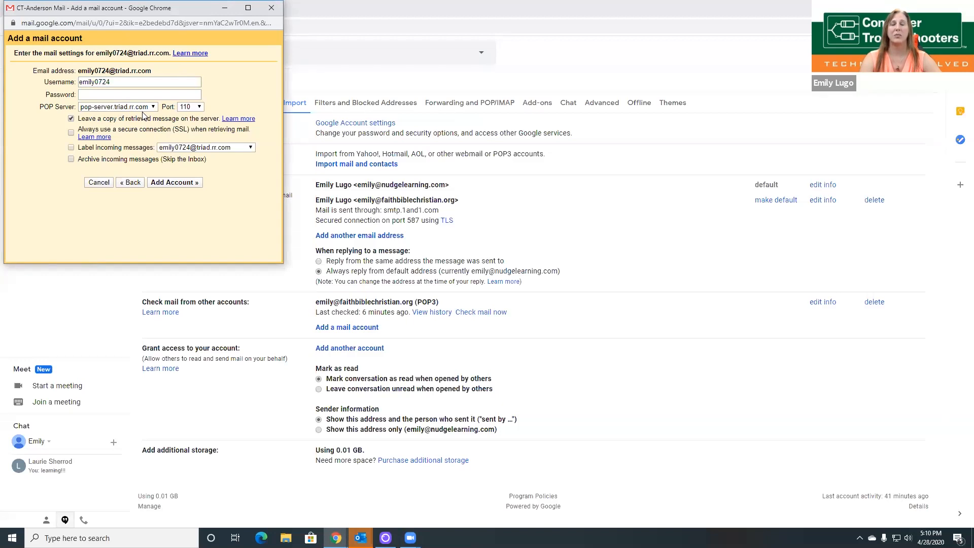
pyautogui.click(71, 118)
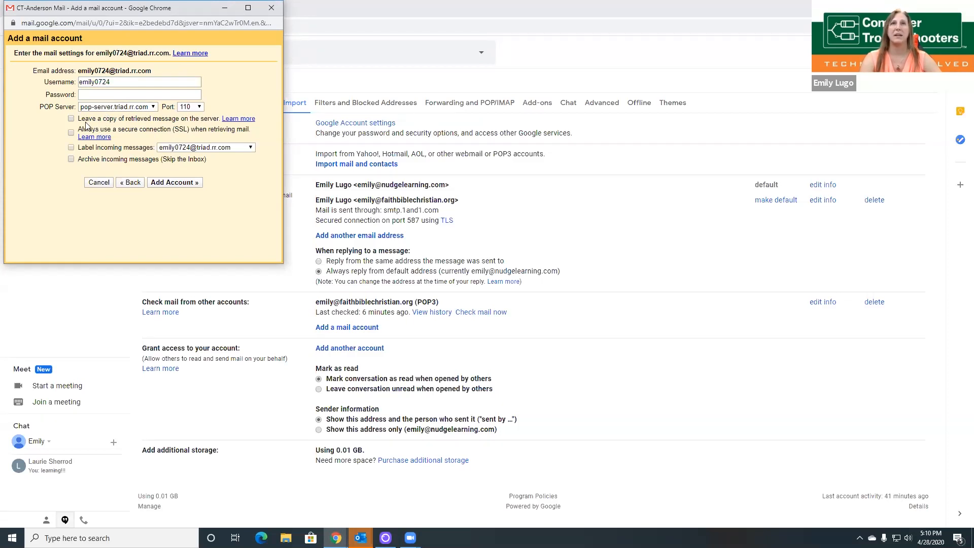
pyautogui.click(71, 147)
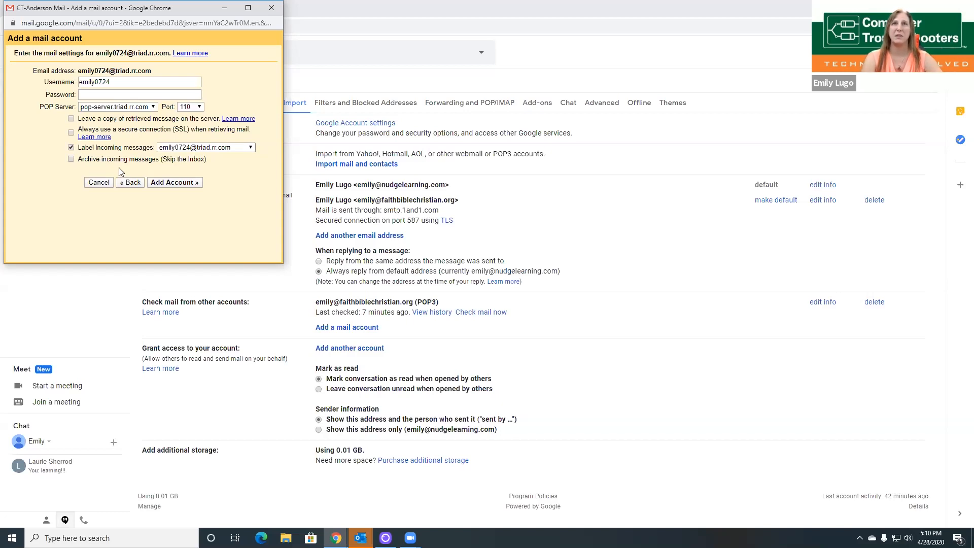
pyautogui.click(71, 159)
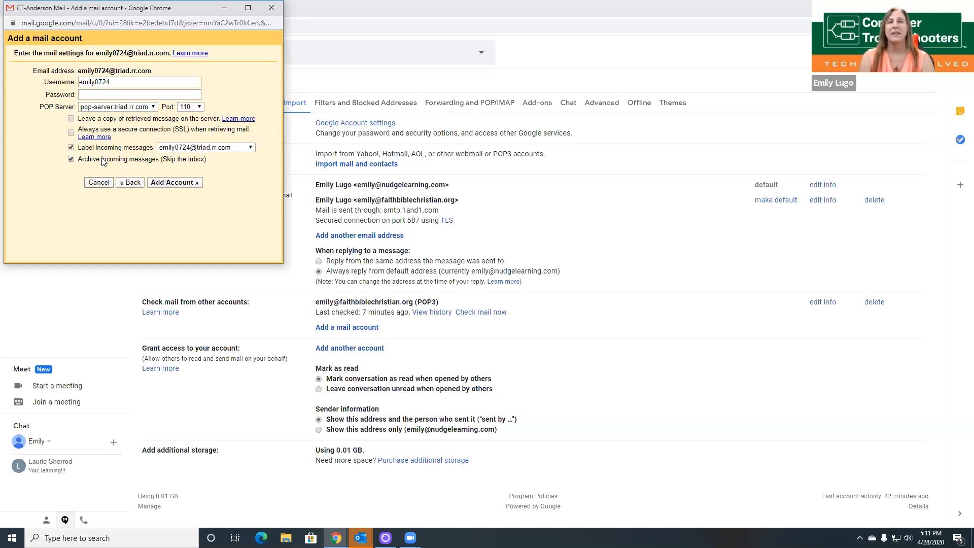
pyautogui.click(98, 183)
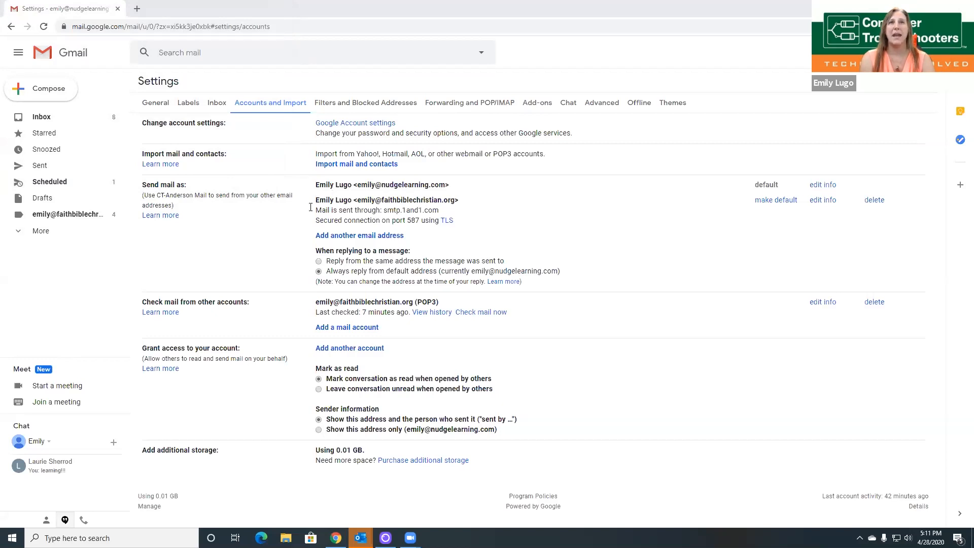
pyautogui.moveTo(317, 199); pyautogui.dragTo(471, 205)
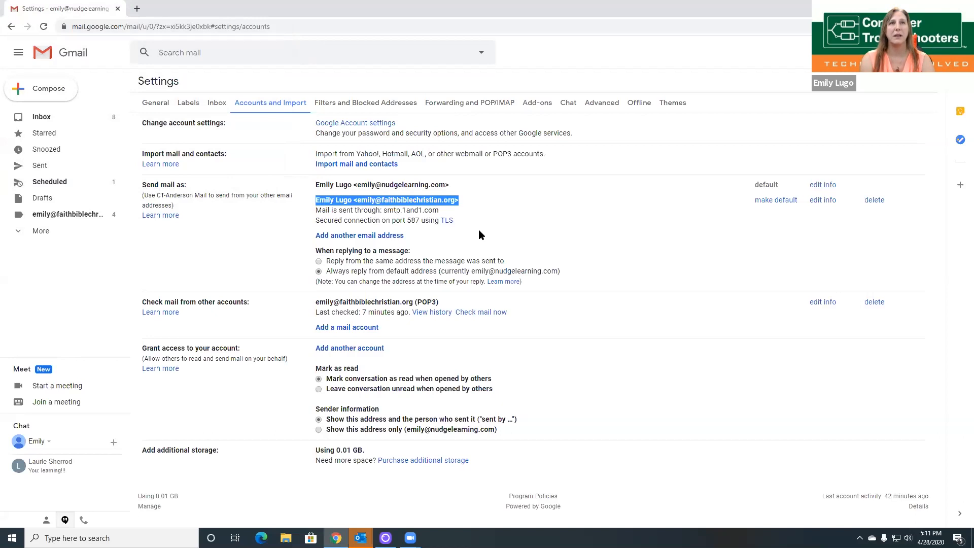
pyautogui.click(497, 242)
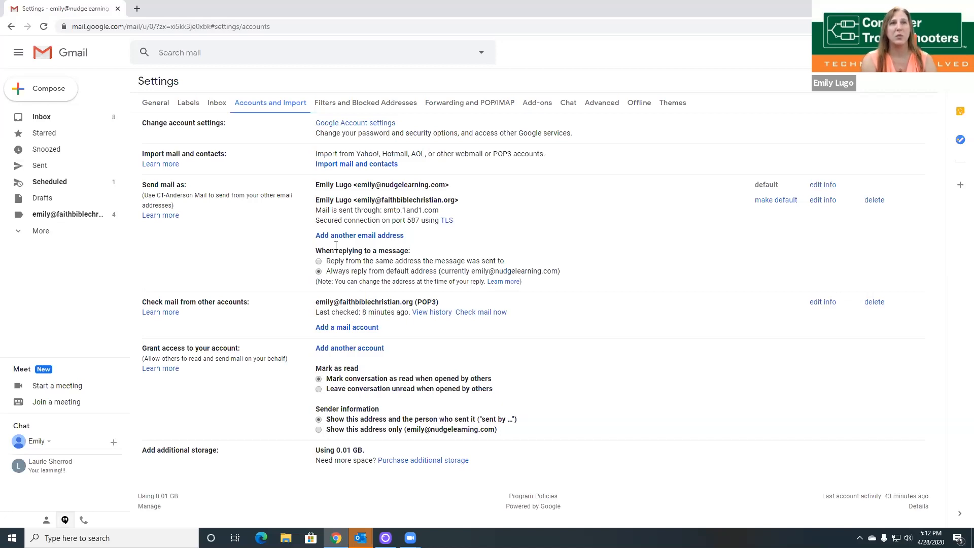
pyautogui.moveTo(316, 250); pyautogui.dragTo(410, 250)
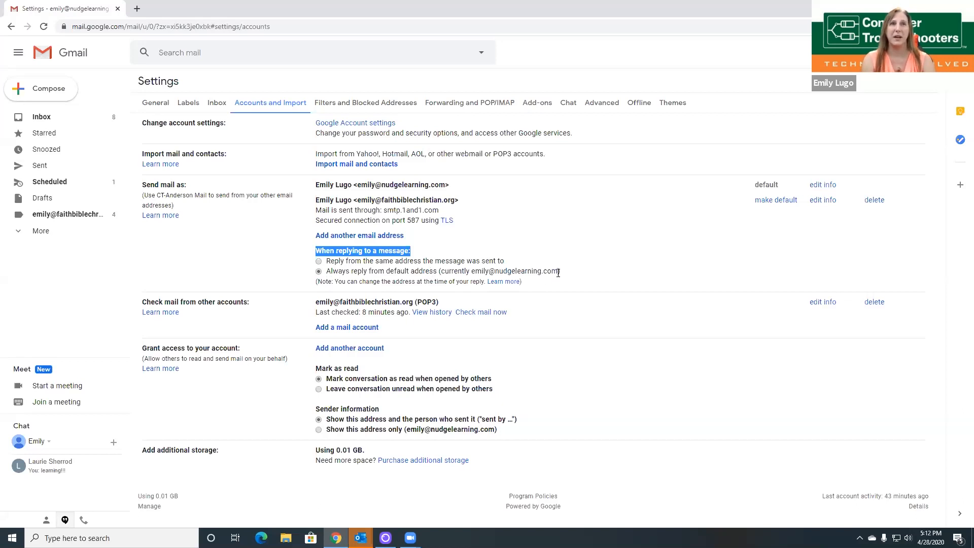
# Step: Set replies to come from the same address each message was sent to
pyautogui.click(320, 261)
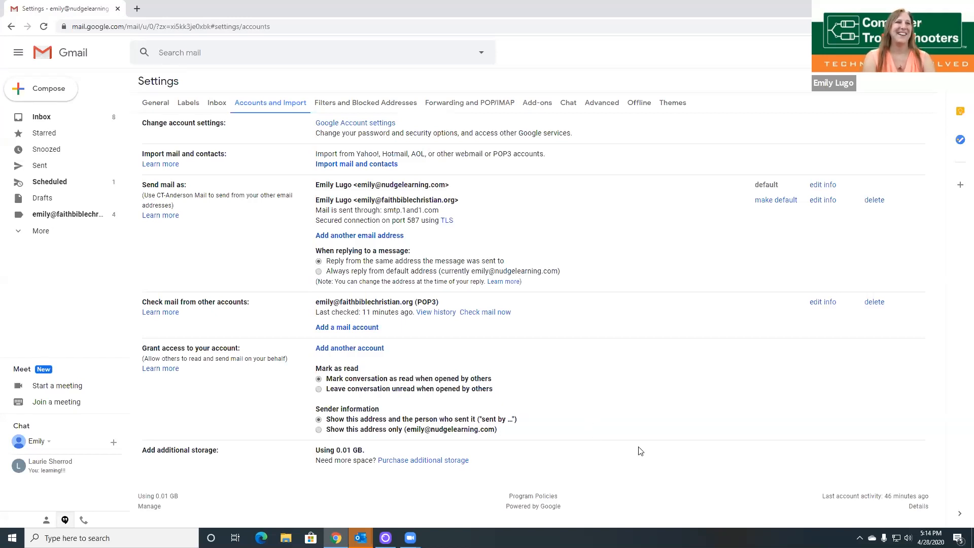
# Step: Start a new message and set its sender to the second address
pyautogui.click(45, 123)
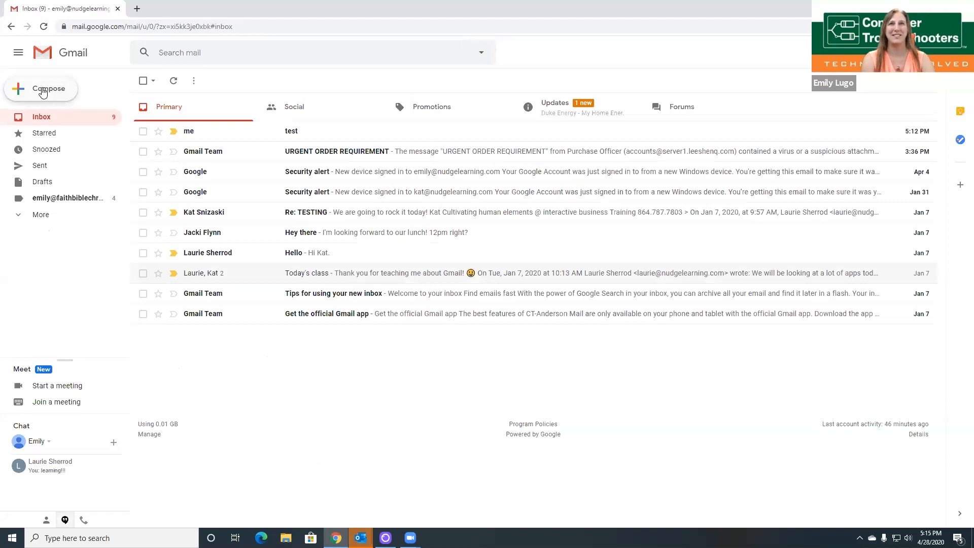
pyautogui.click(43, 92)
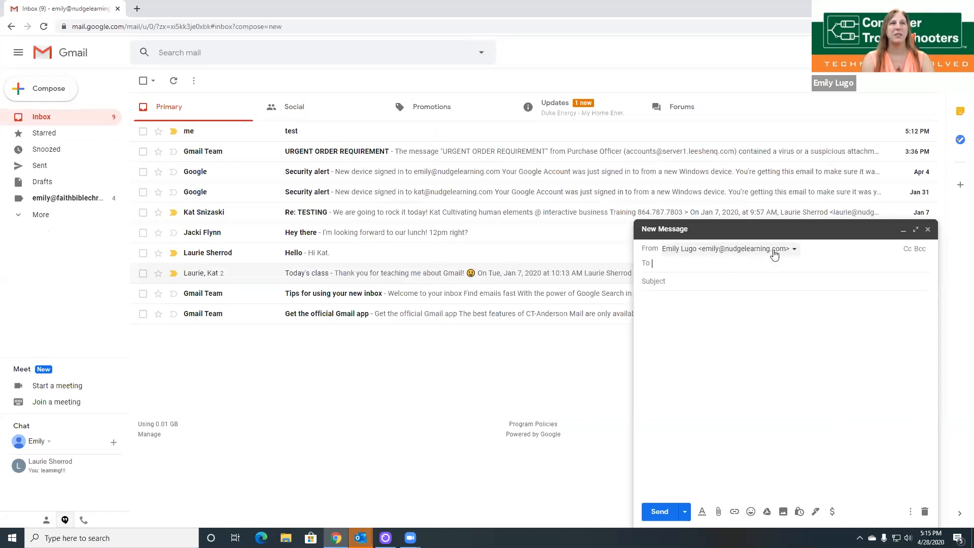
pyautogui.click(795, 250)
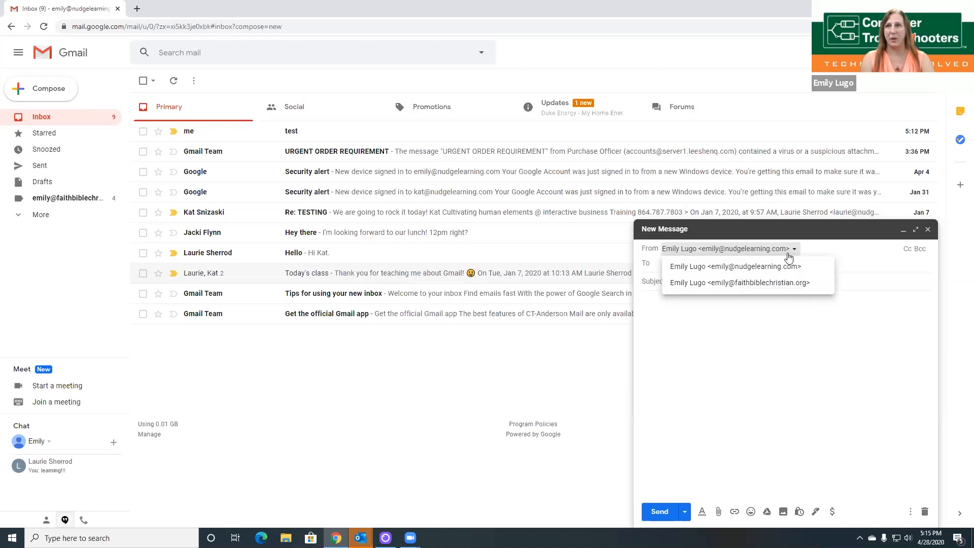
pyautogui.click(794, 289)
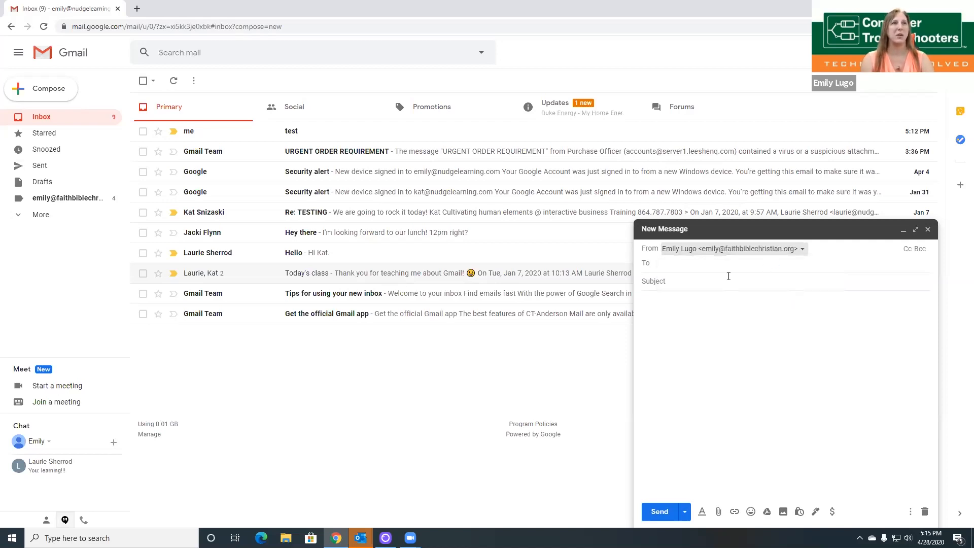
# Step: Switch the sender back to the default address and close the draft unsent
pyautogui.click(702, 266)
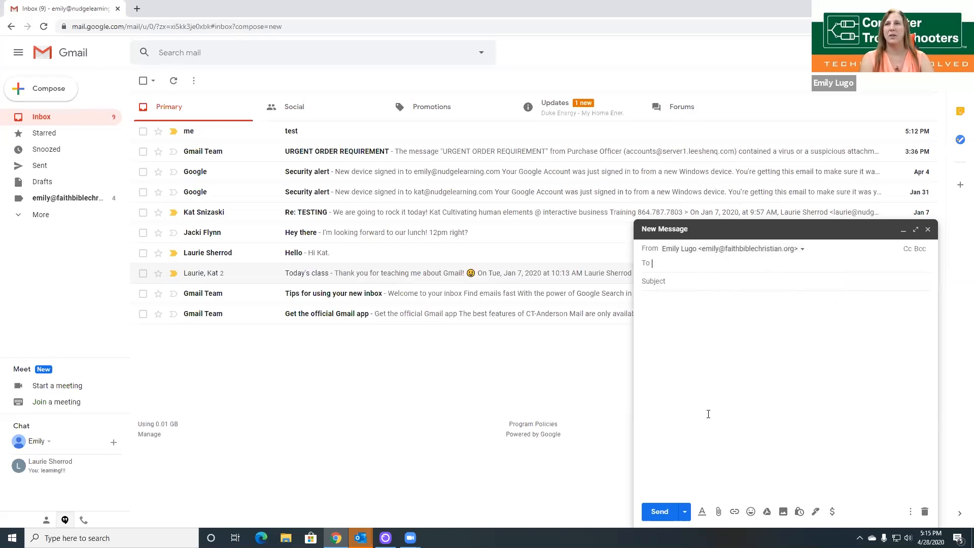
pyautogui.click(779, 250)
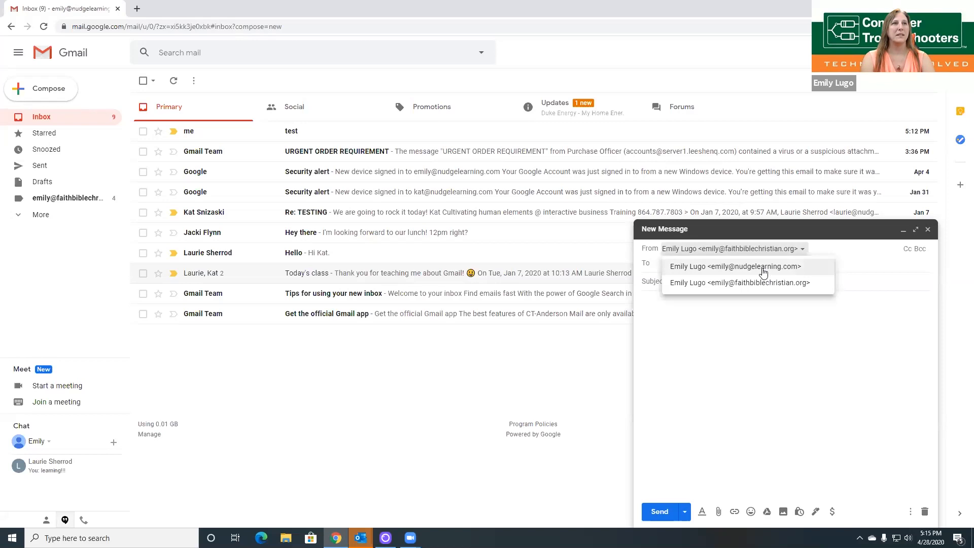
pyautogui.click(764, 273)
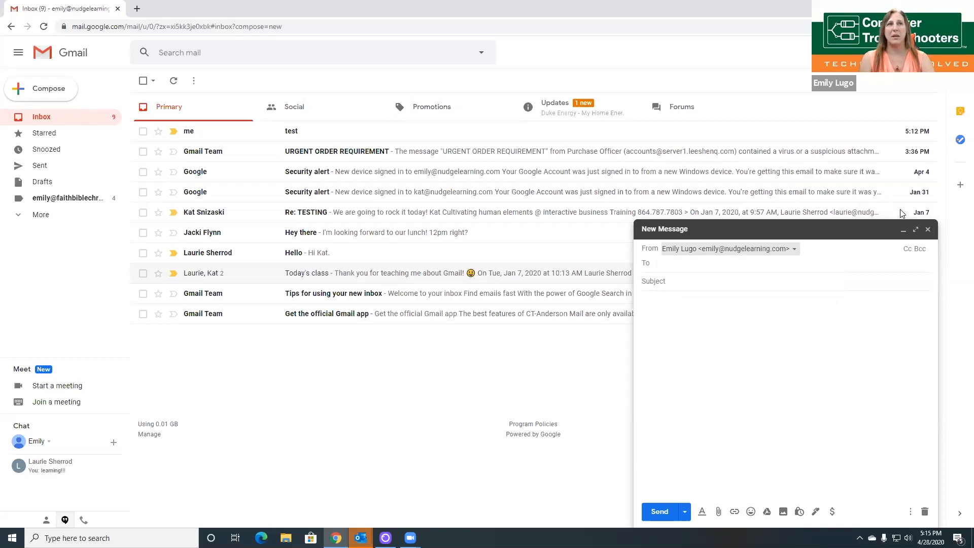
pyautogui.click(927, 230)
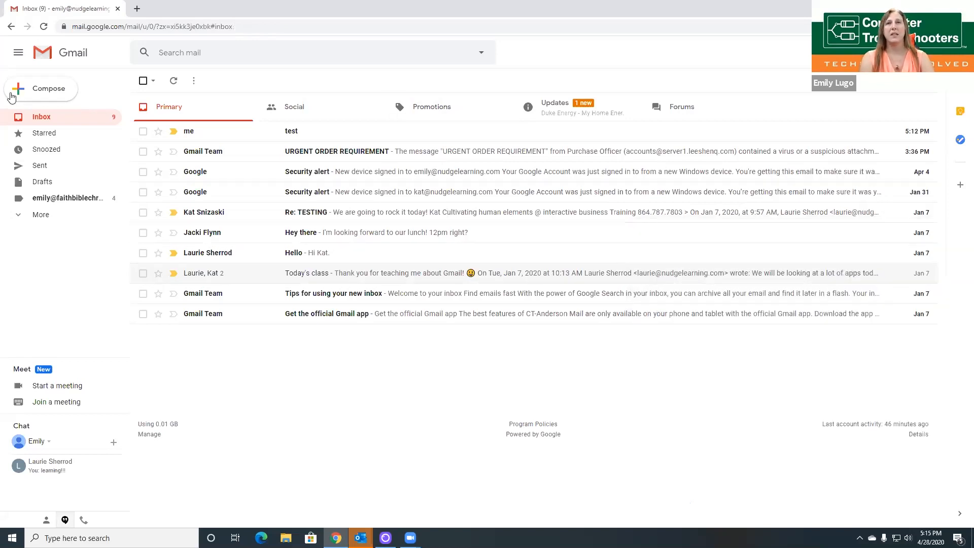
# Step: View the second address's label, then the Social and Promotions categories, and open quick settings
pyautogui.click(62, 201)
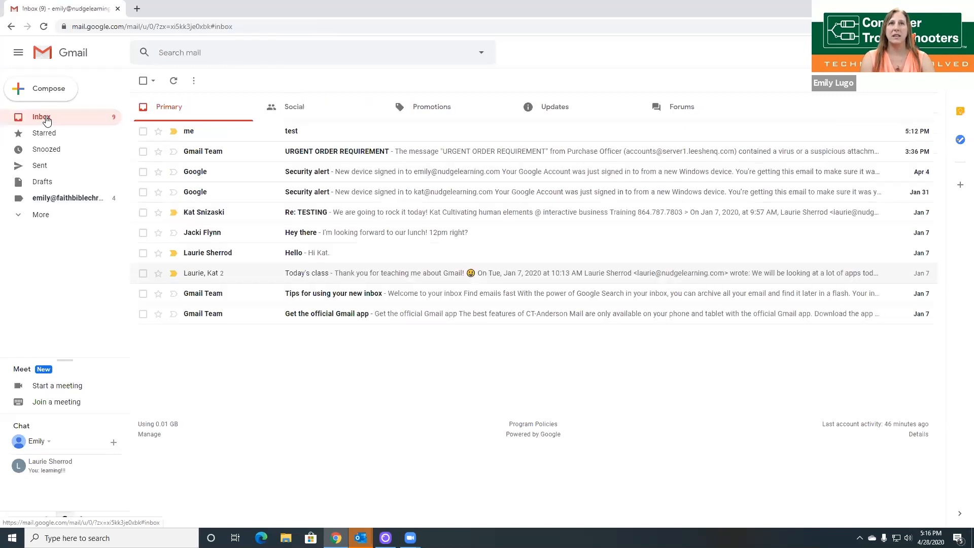
pyautogui.click(303, 115)
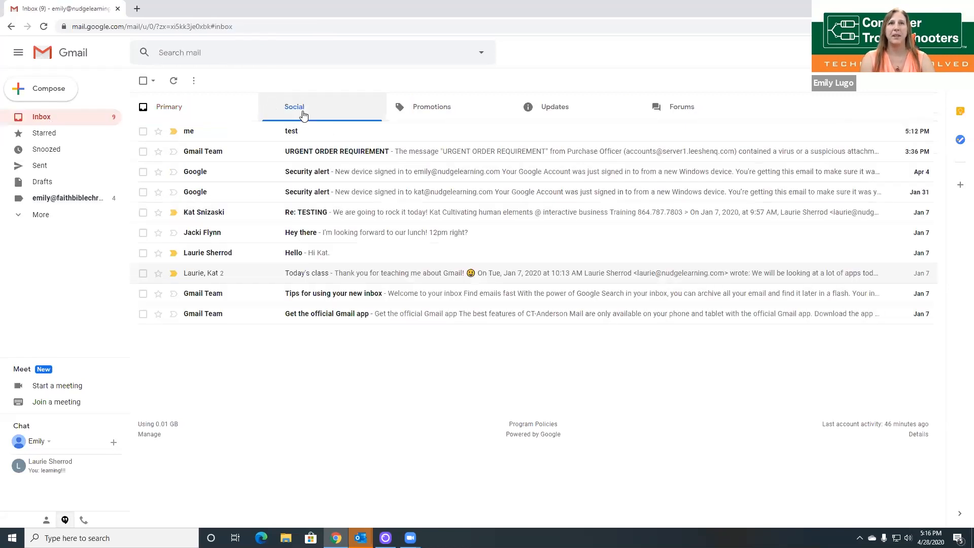
pyautogui.click(448, 108)
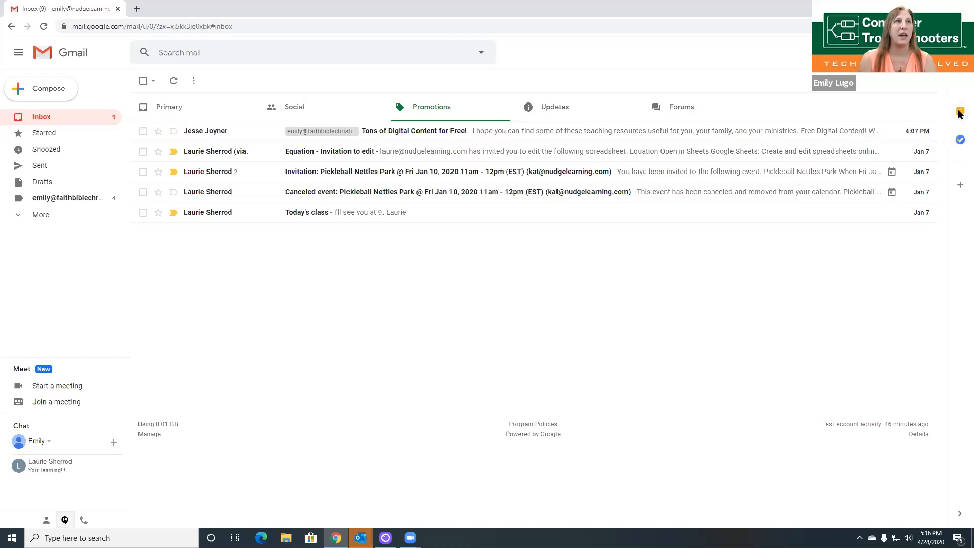
pyautogui.click(925, 90)
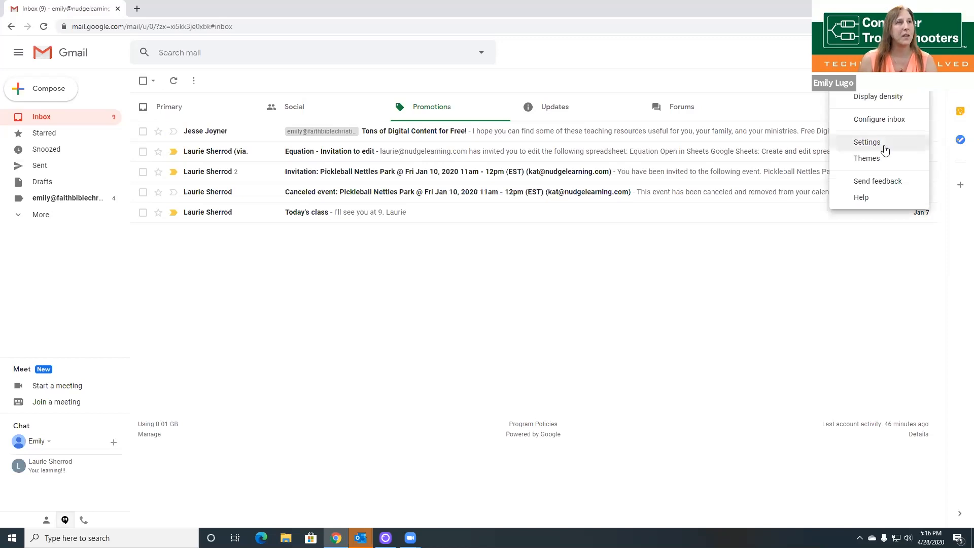
# Step: In Settings > Labels, hide the second address's label from the message list, then return to Inbox
pyautogui.click(867, 142)
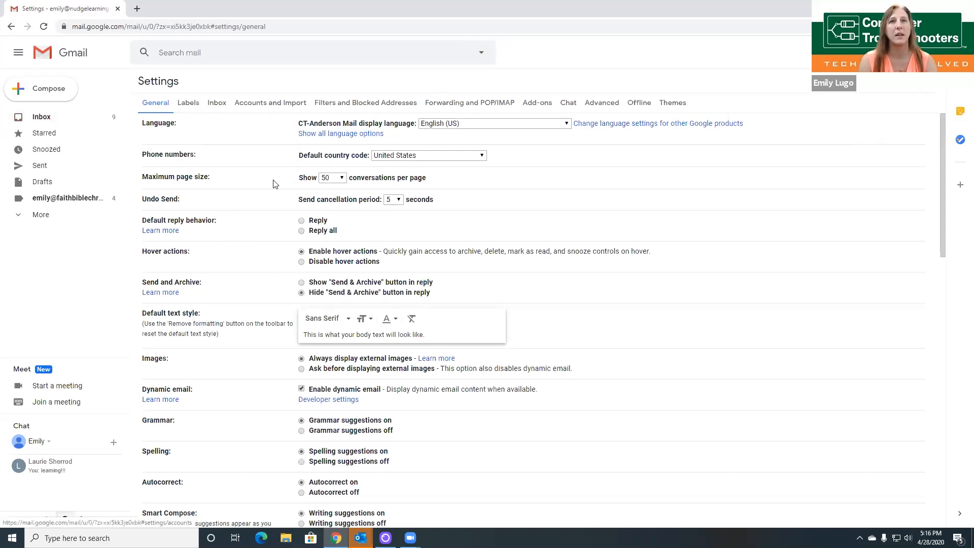
pyautogui.click(268, 104)
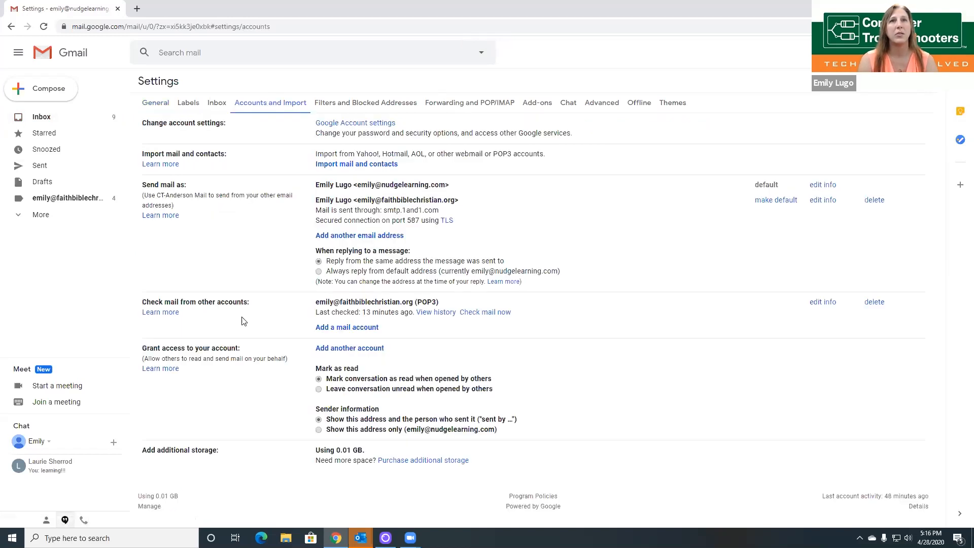
pyautogui.click(198, 104)
pyautogui.scroll(-1, 233, 202)
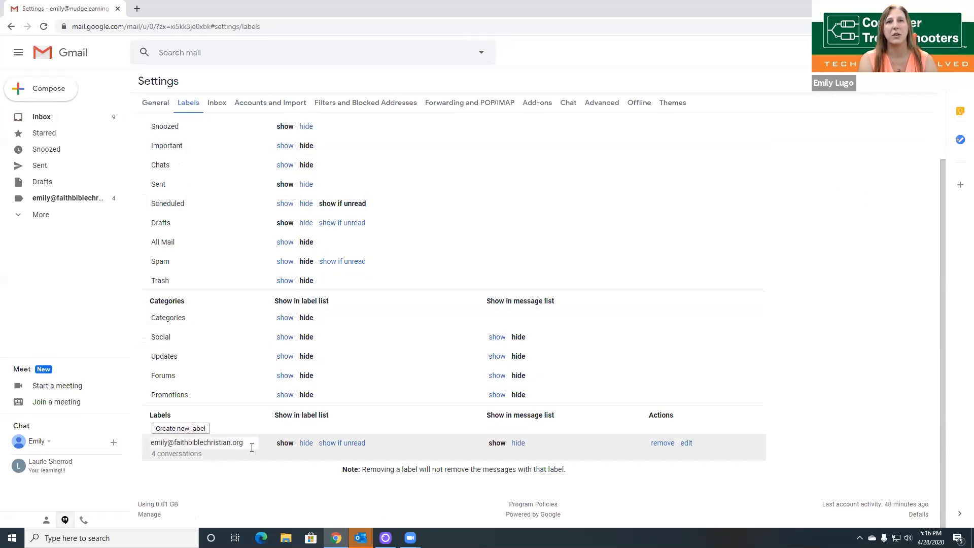
pyautogui.click(517, 443)
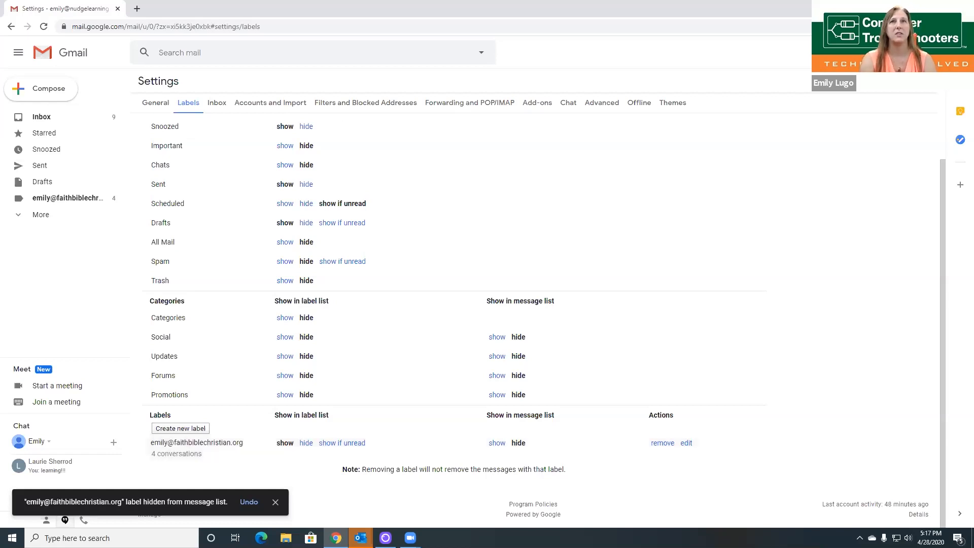
pyautogui.click(44, 117)
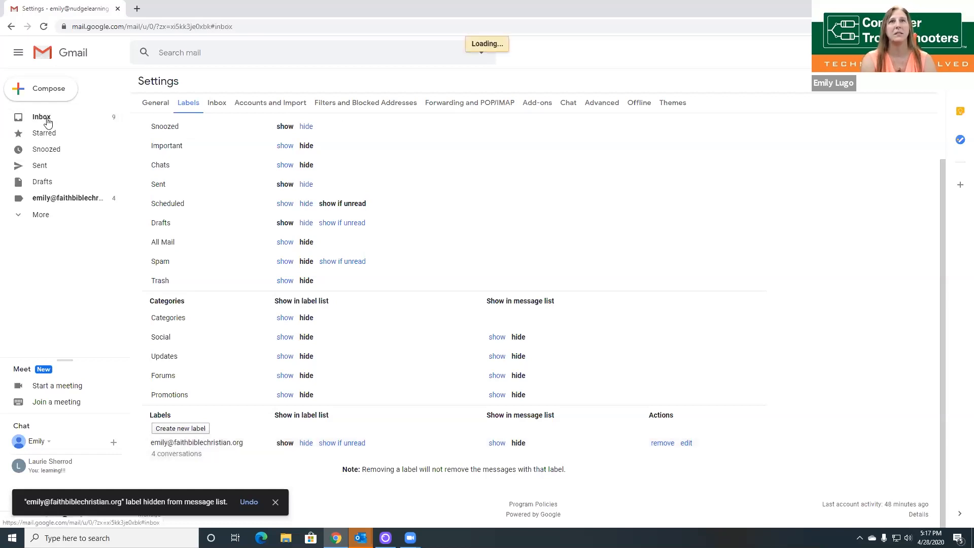
# Step: Check Promotions now lists messages without the label tag, then open quick settings
pyautogui.click(427, 116)
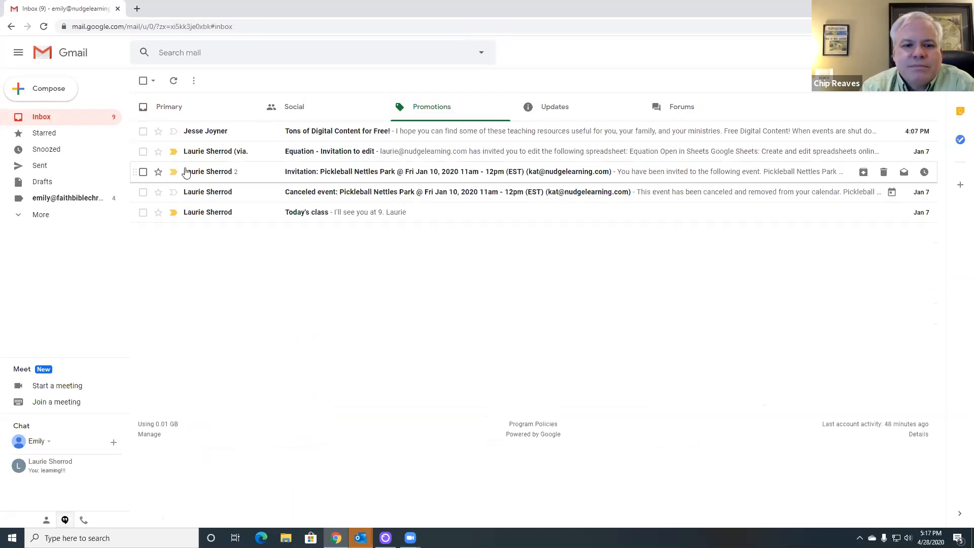
pyautogui.moveTo(187, 173)
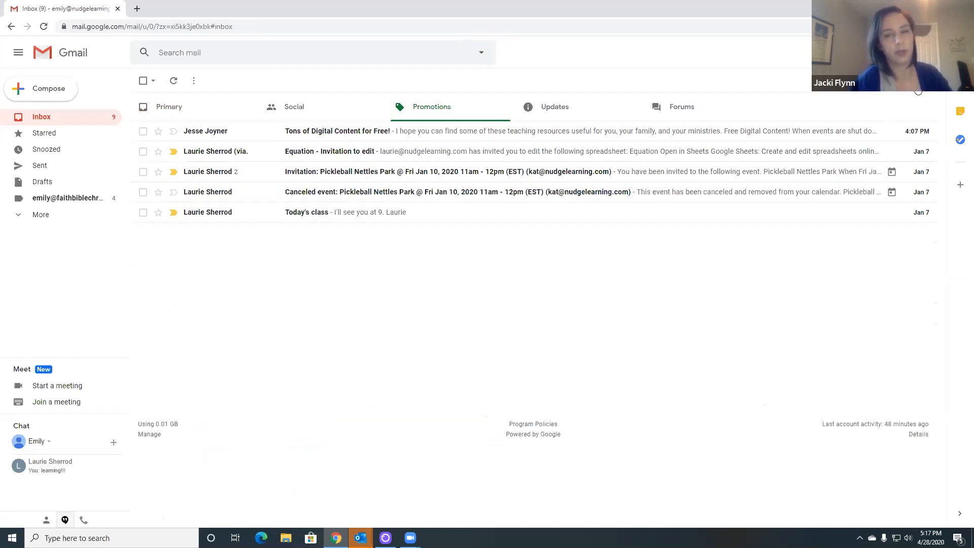
pyautogui.click(923, 93)
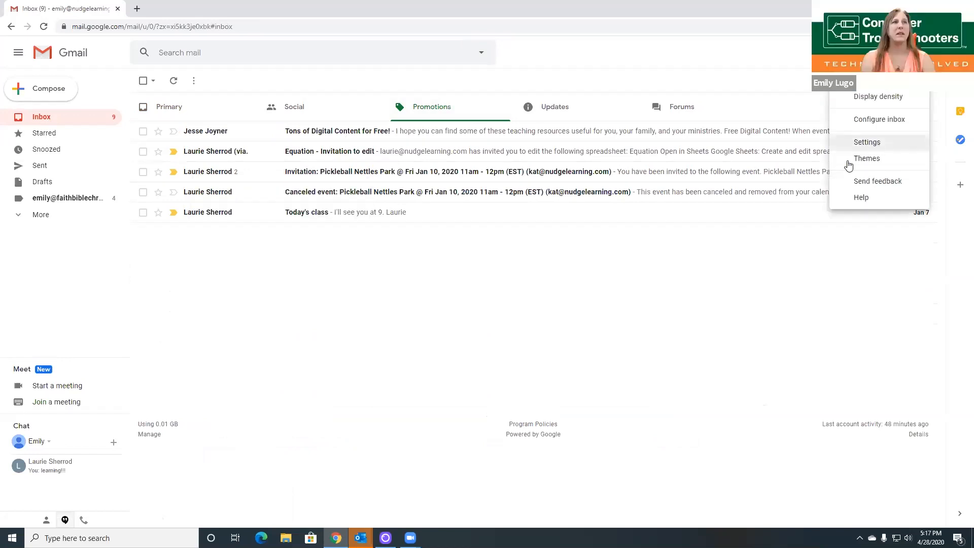
# Step: Review Accounts and Import and the label's messages, then reopen settings on General
pyautogui.click(848, 158)
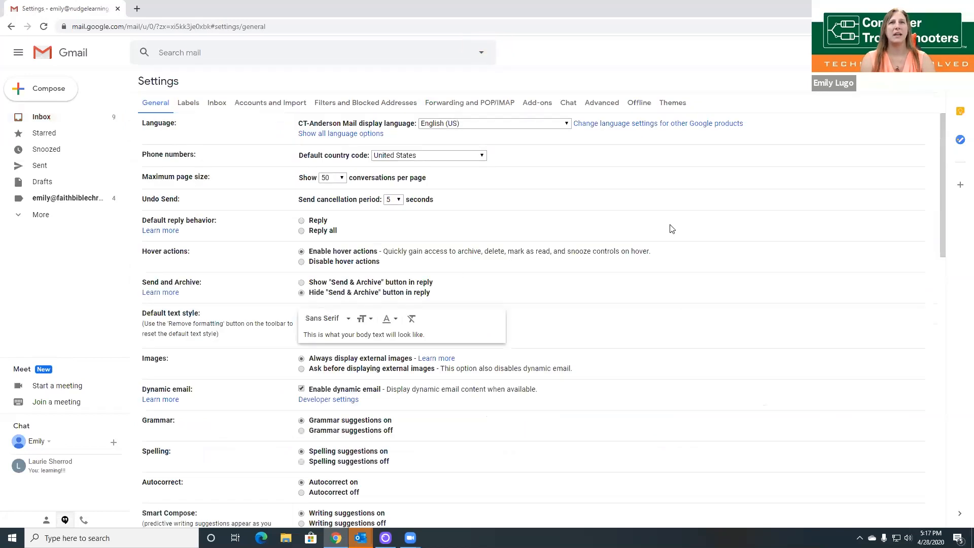
pyautogui.click(263, 103)
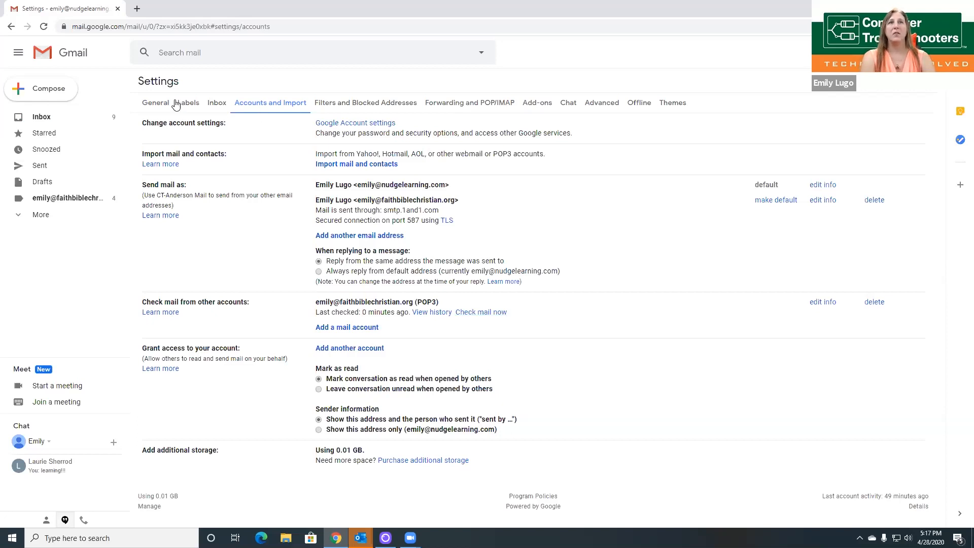
pyautogui.click(45, 201)
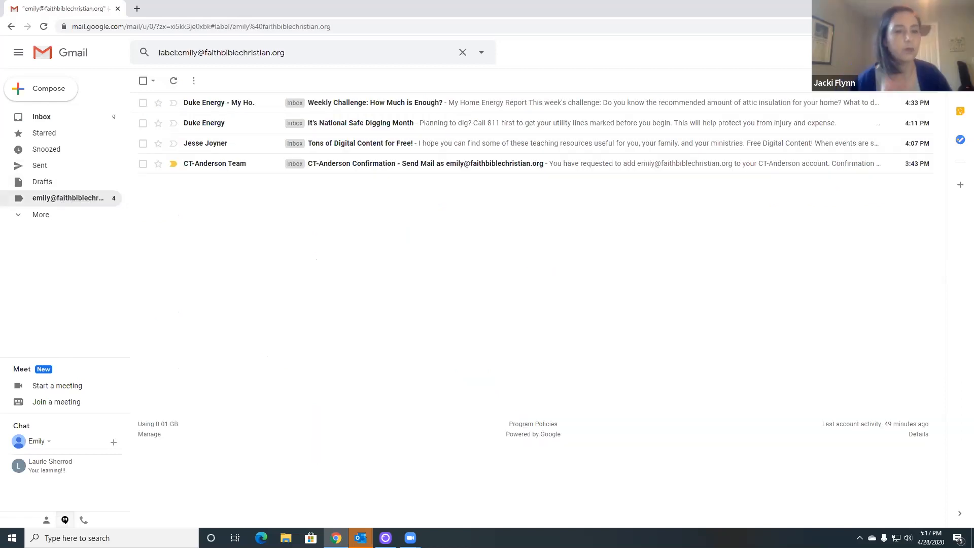
pyautogui.click(923, 81)
pyautogui.click(888, 144)
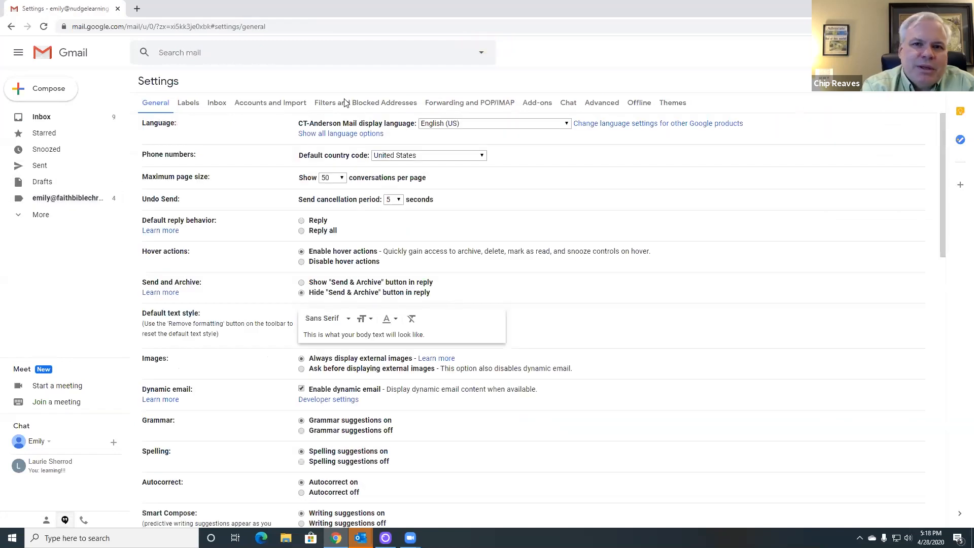
# Step: Open the Labels tab and scroll down to the second address's label row
pyautogui.click(189, 103)
pyautogui.scroll(-1, 569, 305)
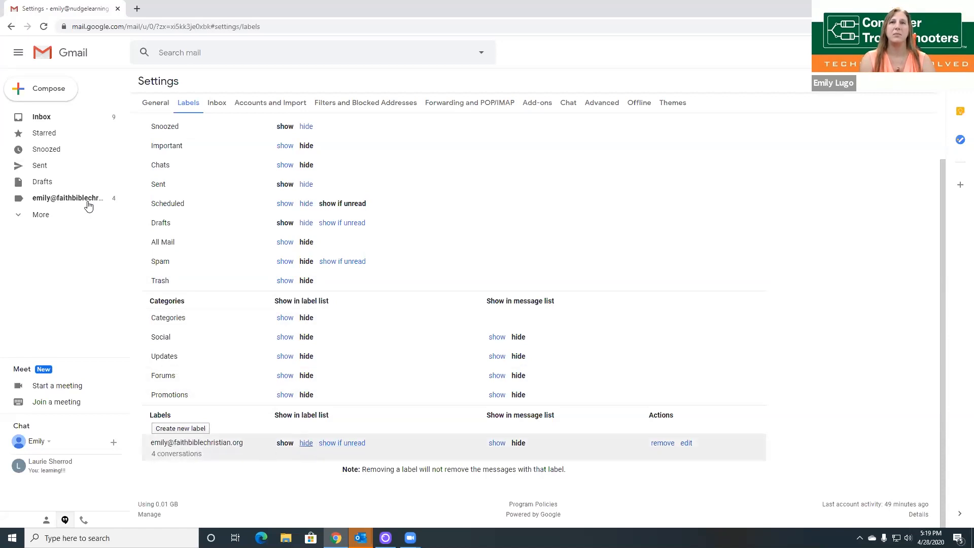
# Step: Set the second address's label to 'show if unread' in the label list, then go back to the inbox
pyautogui.click(304, 445)
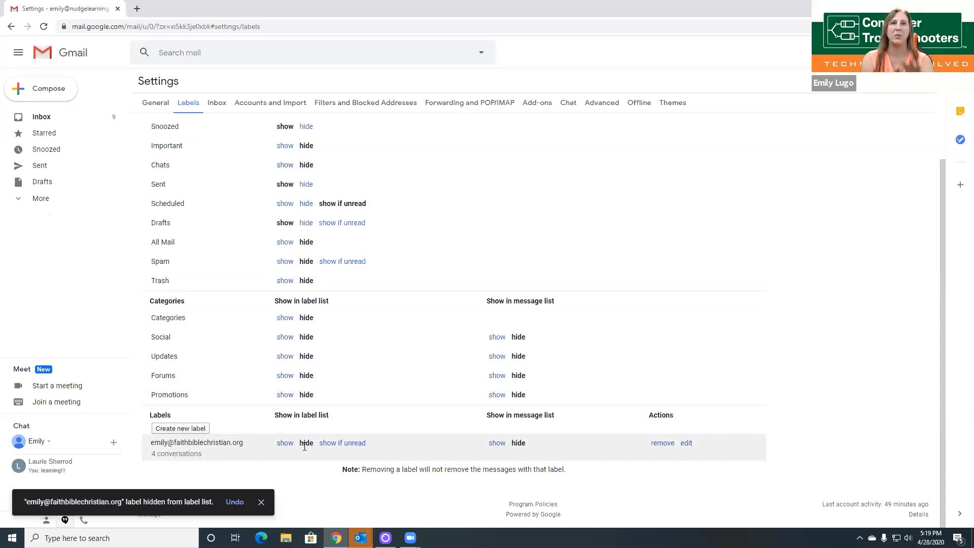
pyautogui.click(340, 443)
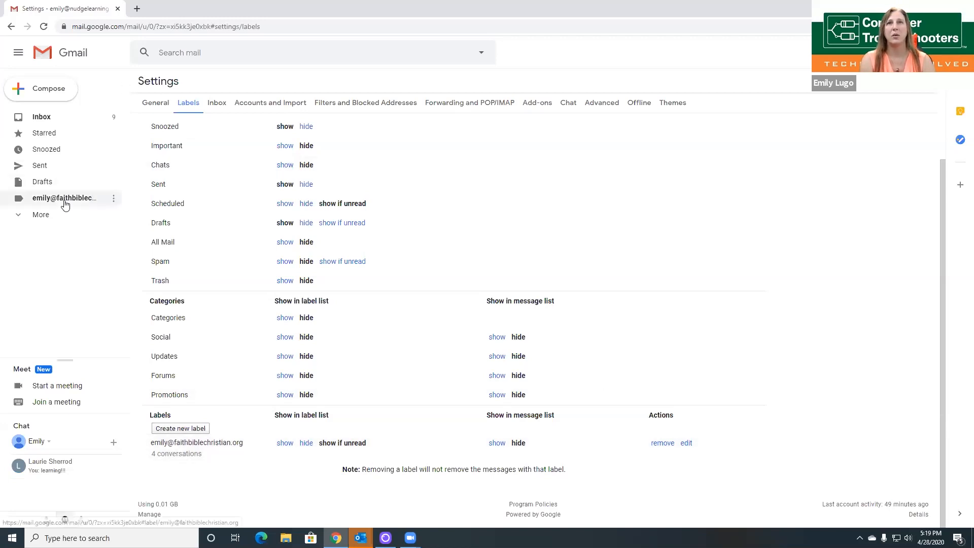
pyautogui.click(44, 120)
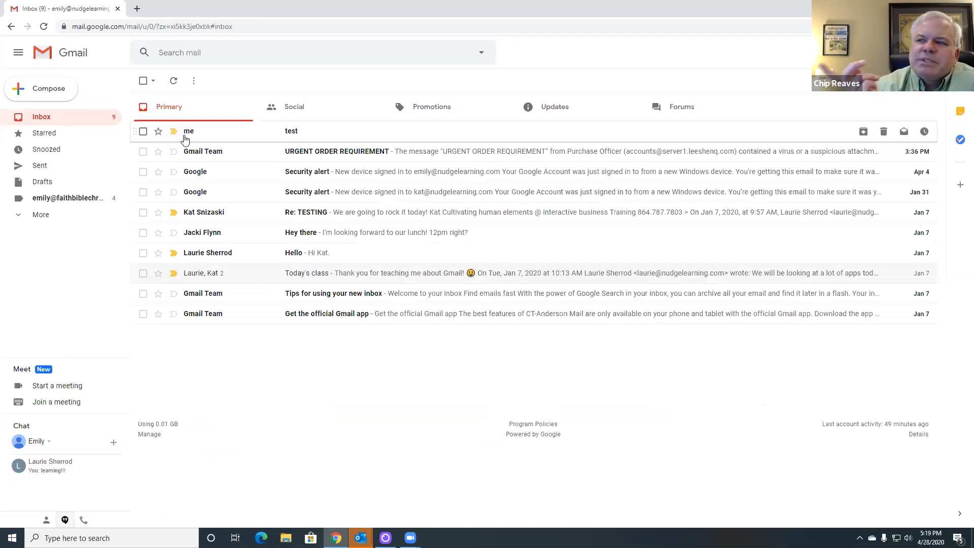
pyautogui.moveTo(186, 139)
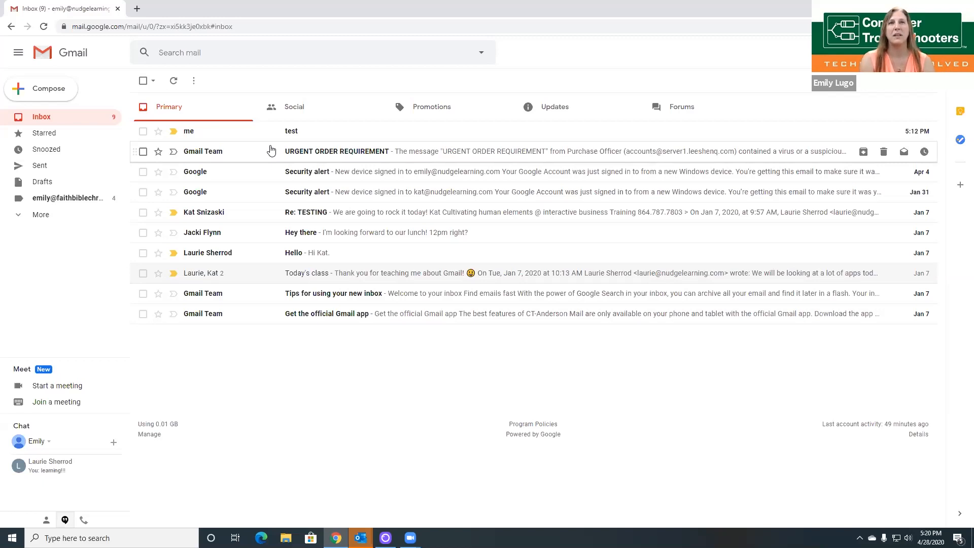
# Step: Browse the second address's label and the Social, Promotions, Updates and Primary tabs, then open quick settings
pyautogui.click(82, 198)
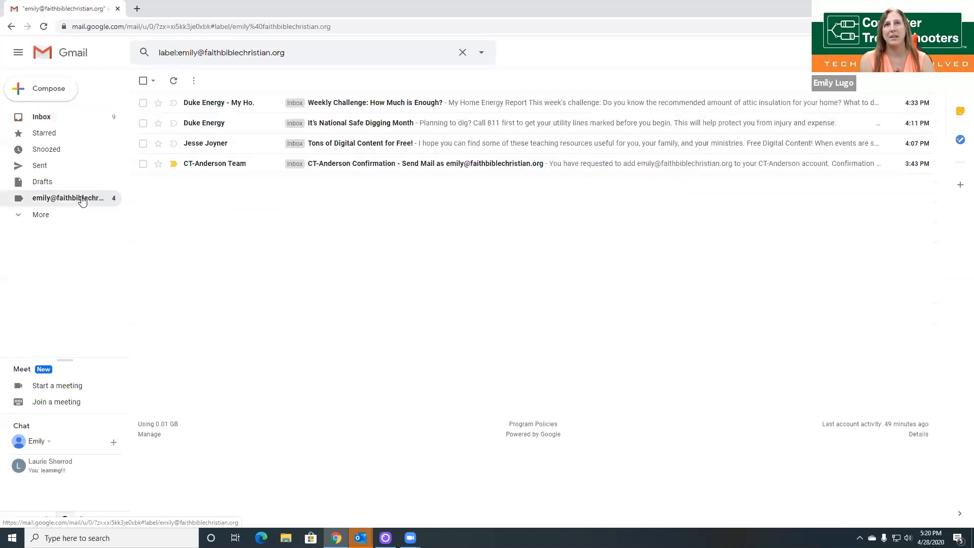
pyautogui.click(76, 119)
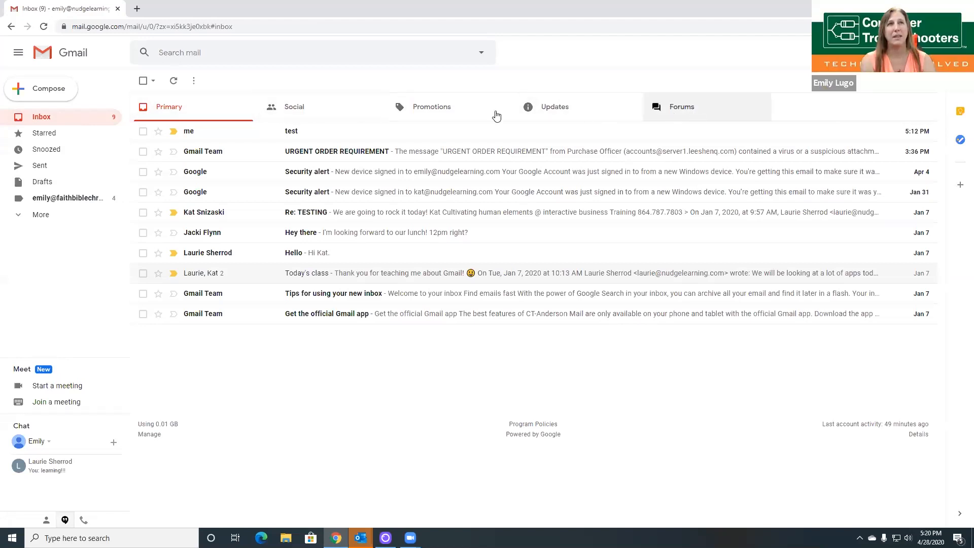
pyautogui.click(318, 105)
pyautogui.click(450, 116)
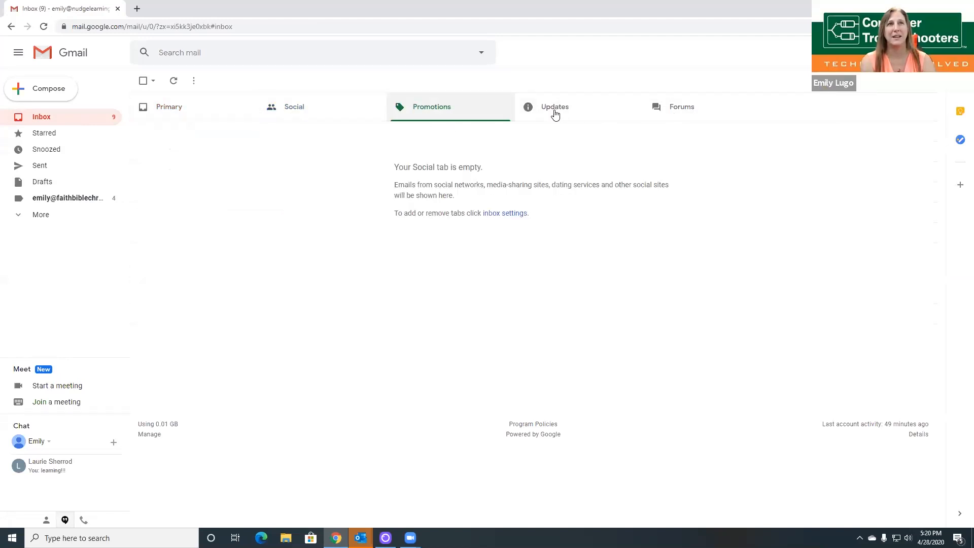
pyautogui.click(483, 113)
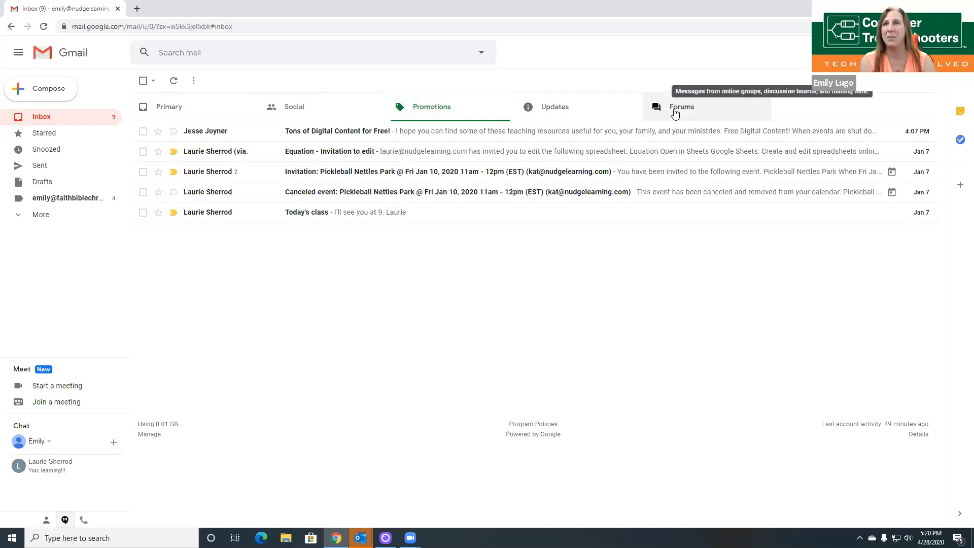
pyautogui.click(587, 118)
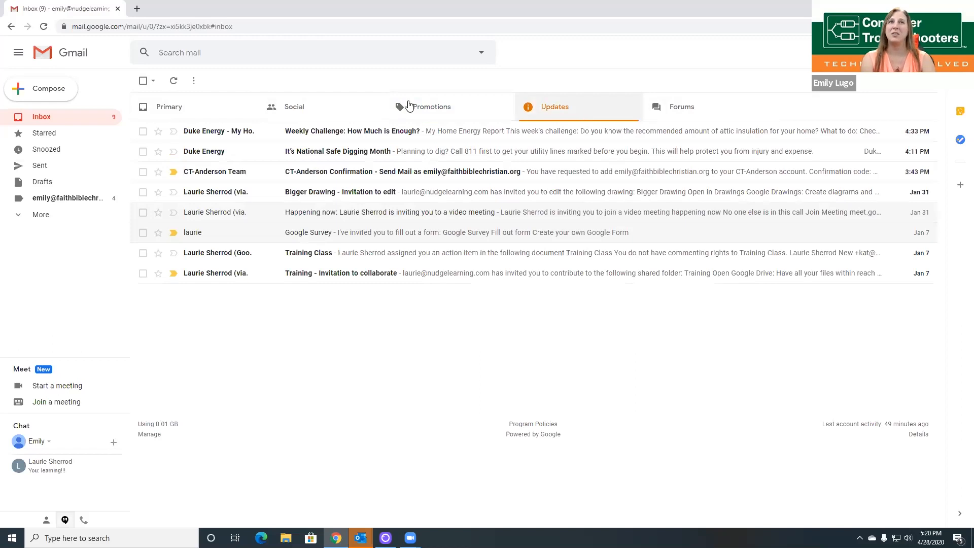
pyautogui.click(191, 110)
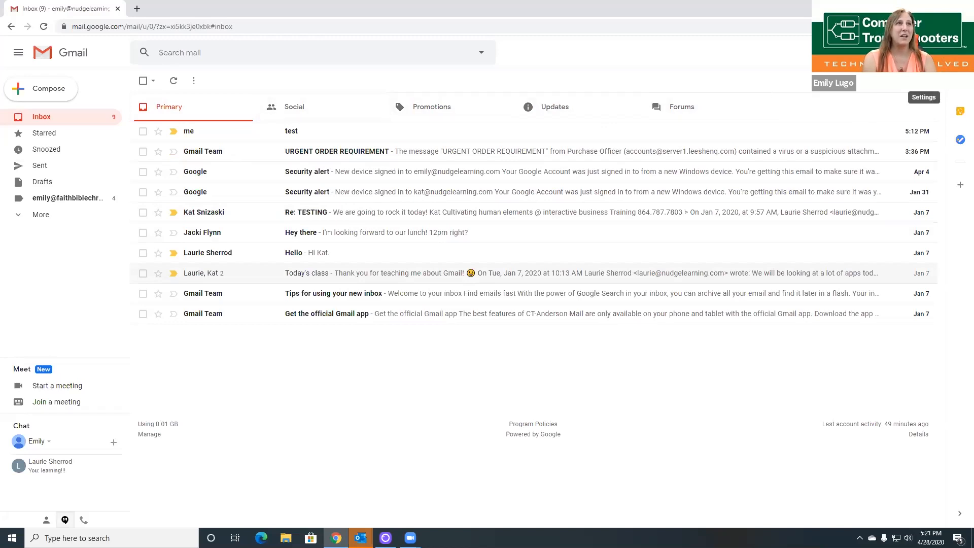
pyautogui.click(924, 80)
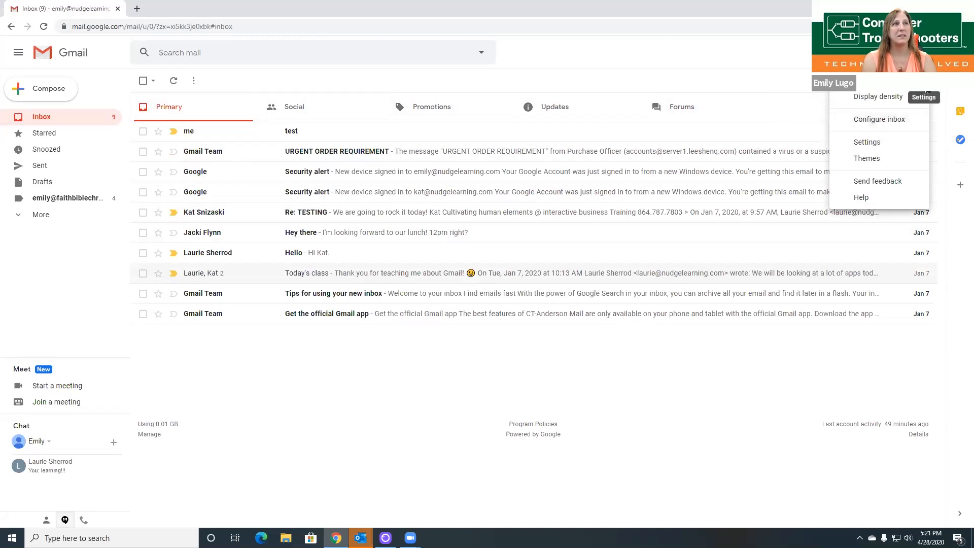
# Step: Turn off the Forums, Updates, Promotions and Social tabs in Configure inbox and save
pyautogui.click(894, 126)
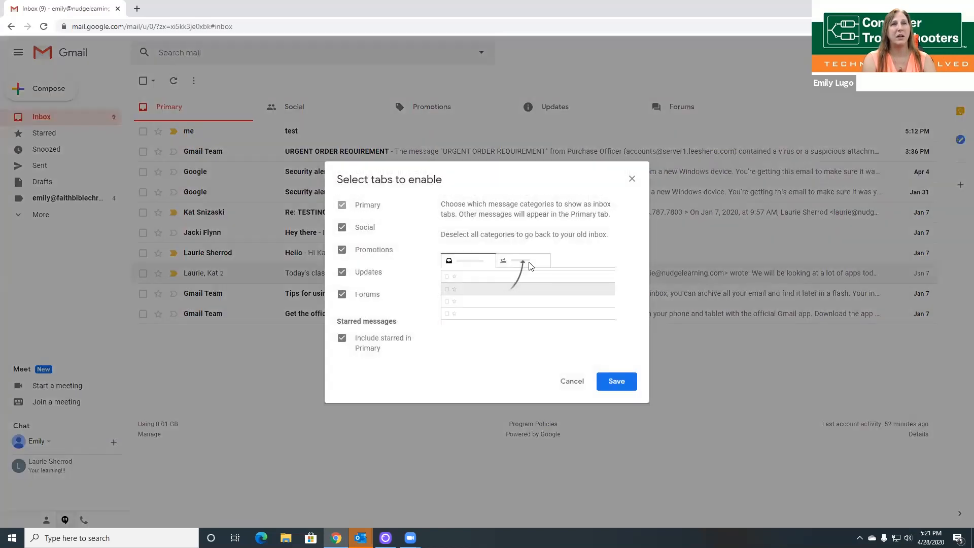
pyautogui.click(342, 295)
pyautogui.click(342, 272)
pyautogui.click(342, 249)
pyautogui.click(341, 229)
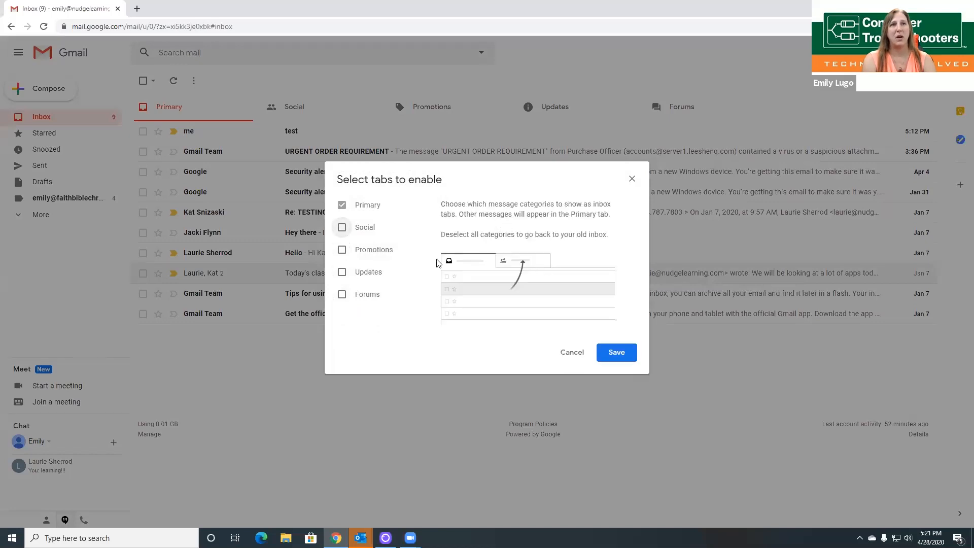
pyautogui.click(627, 354)
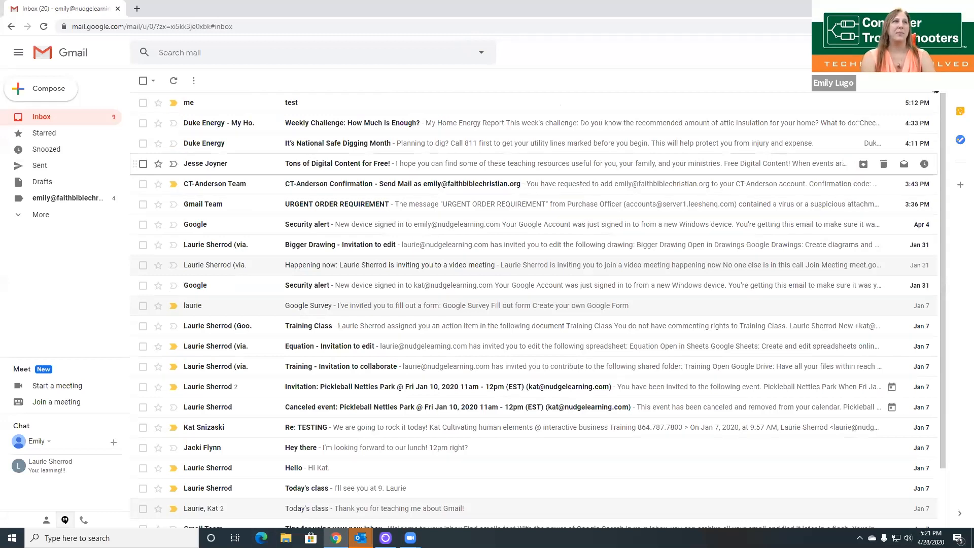
pyautogui.click(919, 81)
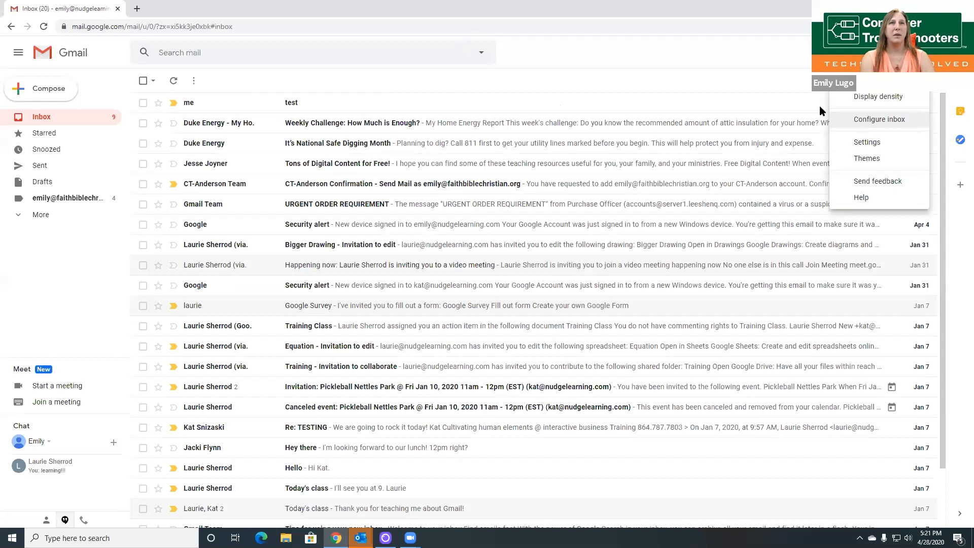
# Step: Re-enable only the Social tab alongside Primary in the inbox configuration
pyautogui.click(879, 119)
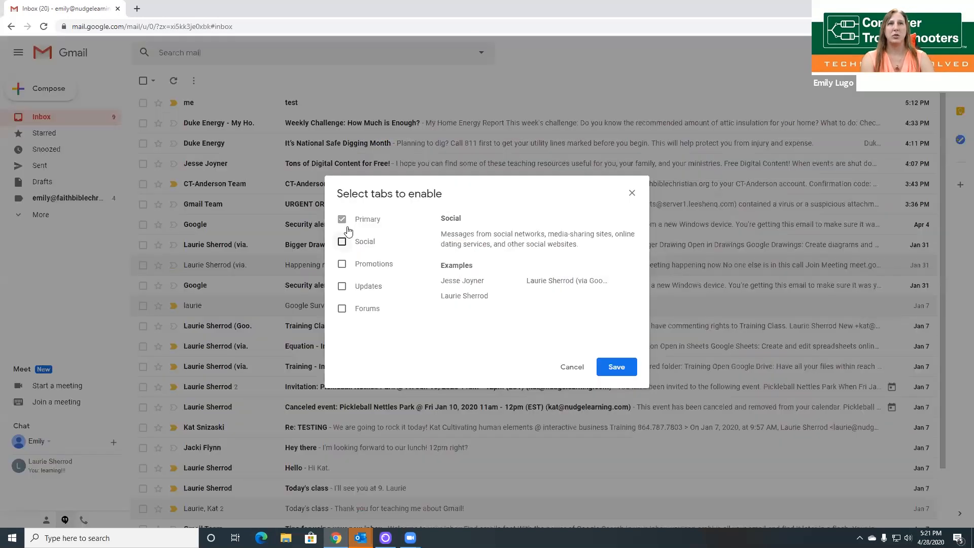
pyautogui.click(362, 239)
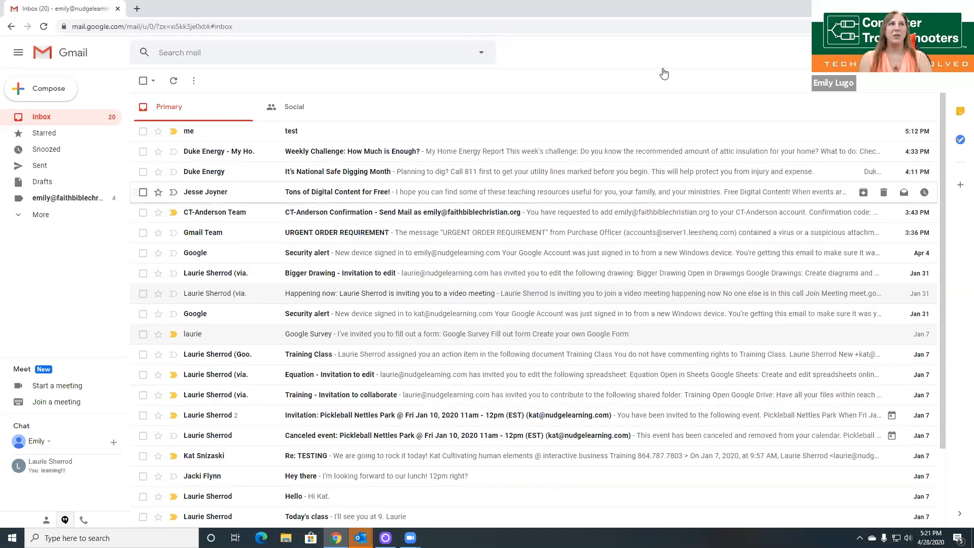
# Step: In Settings > Labels, show the second address's label in the message list, then return to Inbox
pyautogui.click(913, 52)
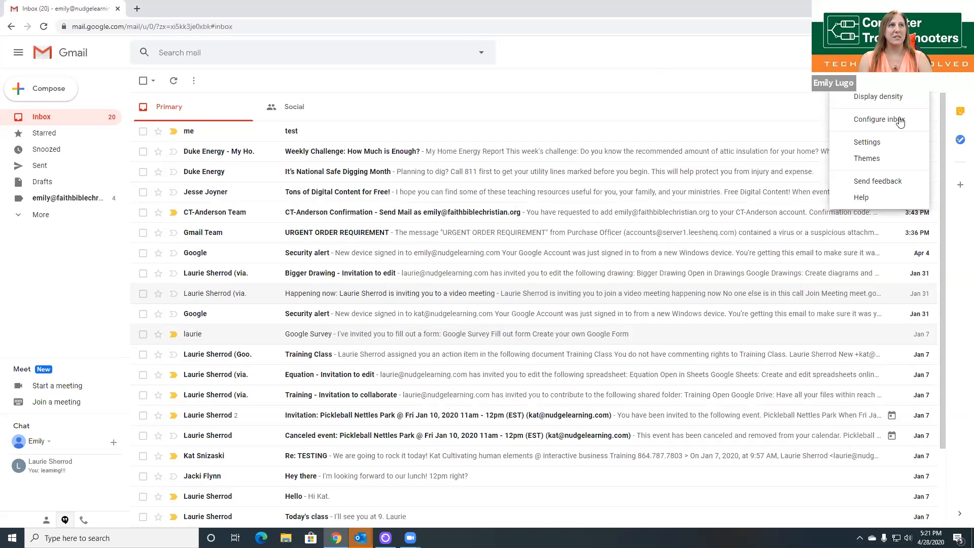
pyautogui.click(884, 142)
pyautogui.click(188, 103)
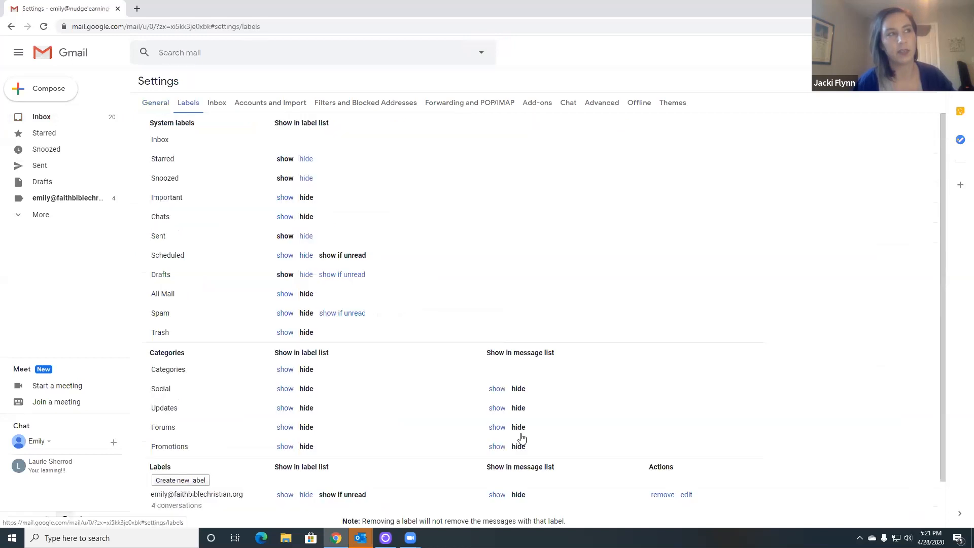
pyautogui.scroll(-1, 522, 437)
pyautogui.click(498, 442)
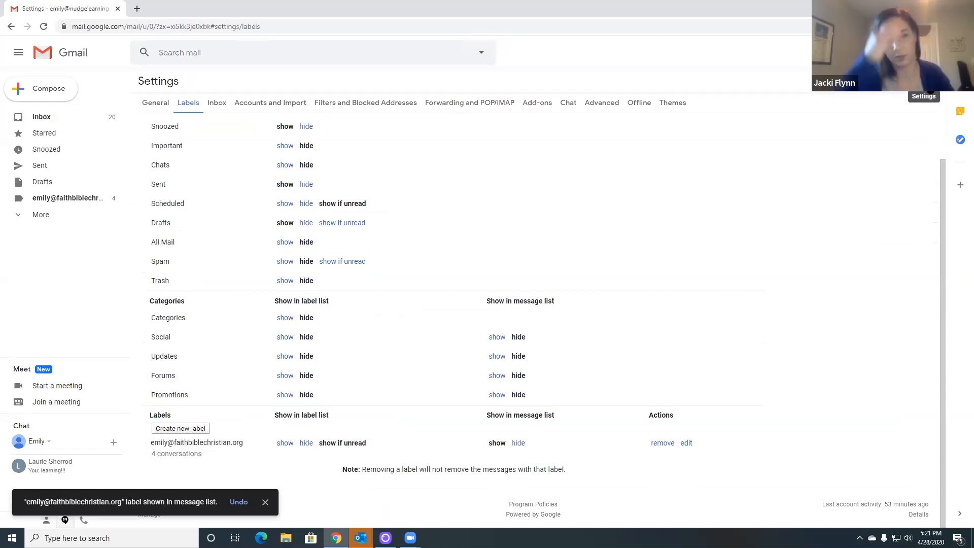
pyautogui.click(36, 118)
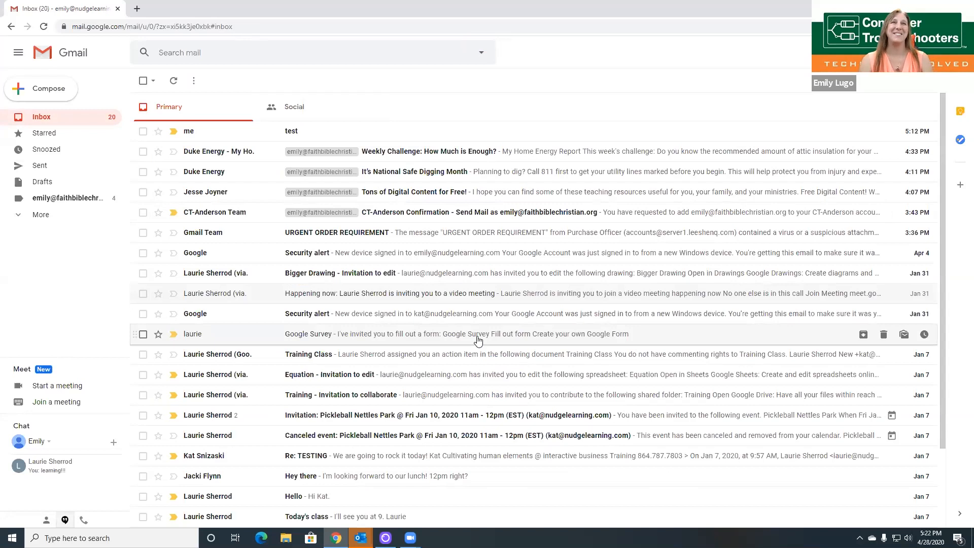
pyautogui.click(939, 94)
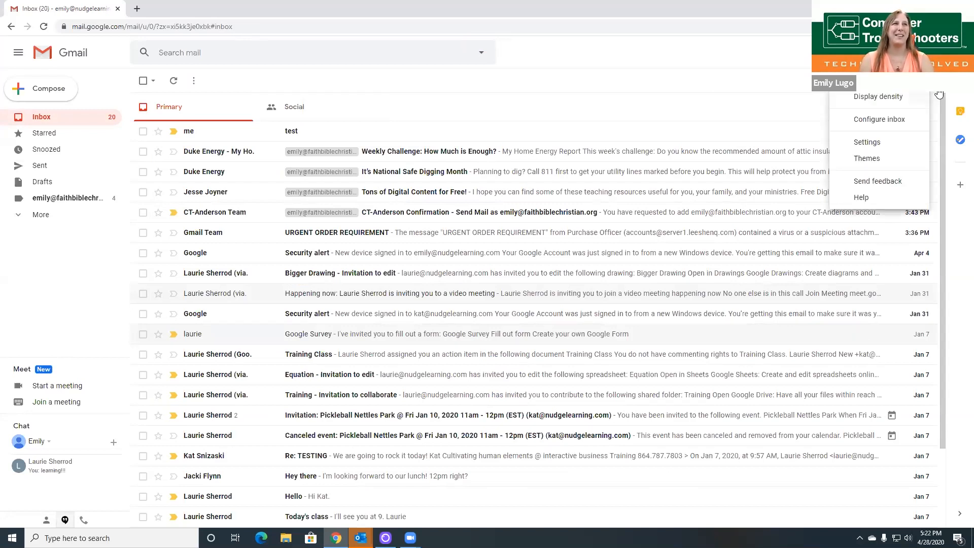
pyautogui.click(890, 120)
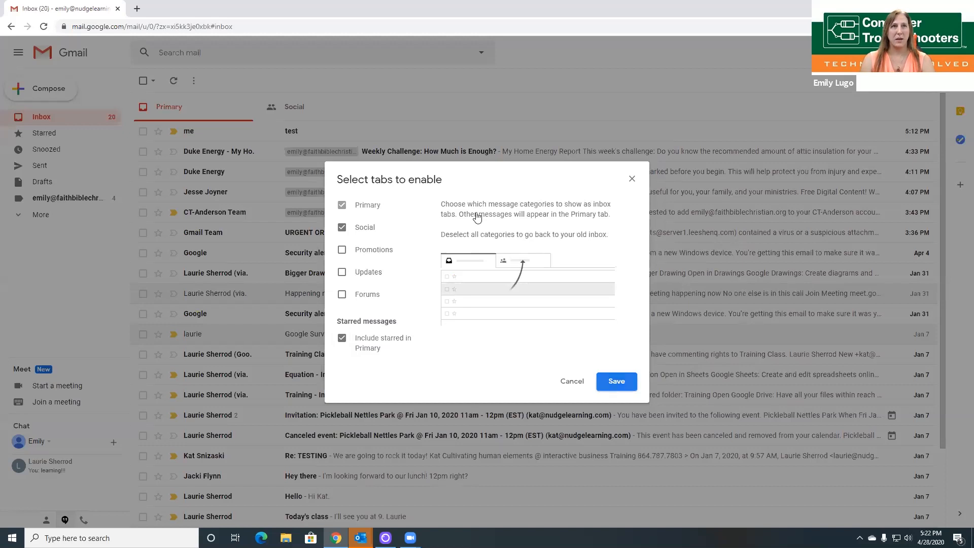
pyautogui.press('Escape')
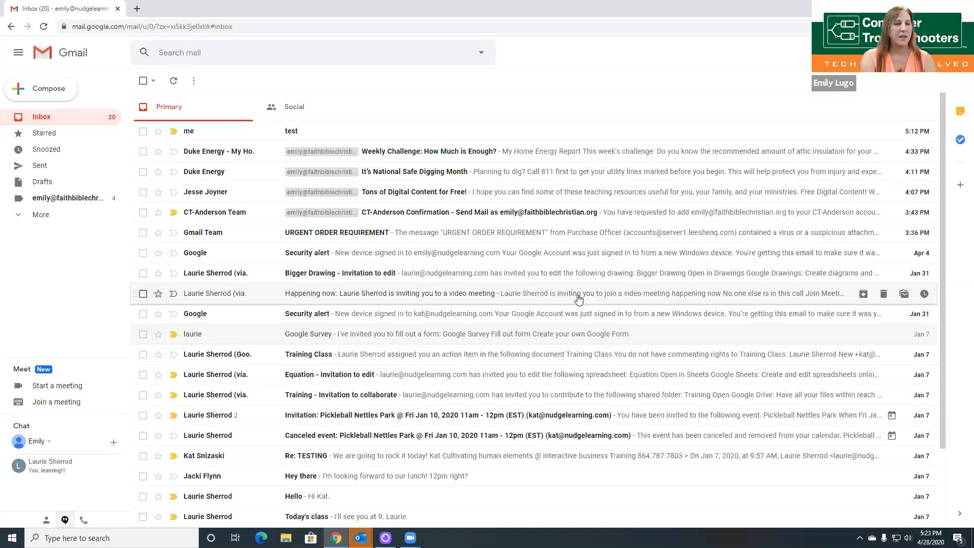
# Step: Expand the sidebar to list Important, Scheduled, All Mail, Spam, Trash and Categories, then open quick settings
pyautogui.click(20, 215)
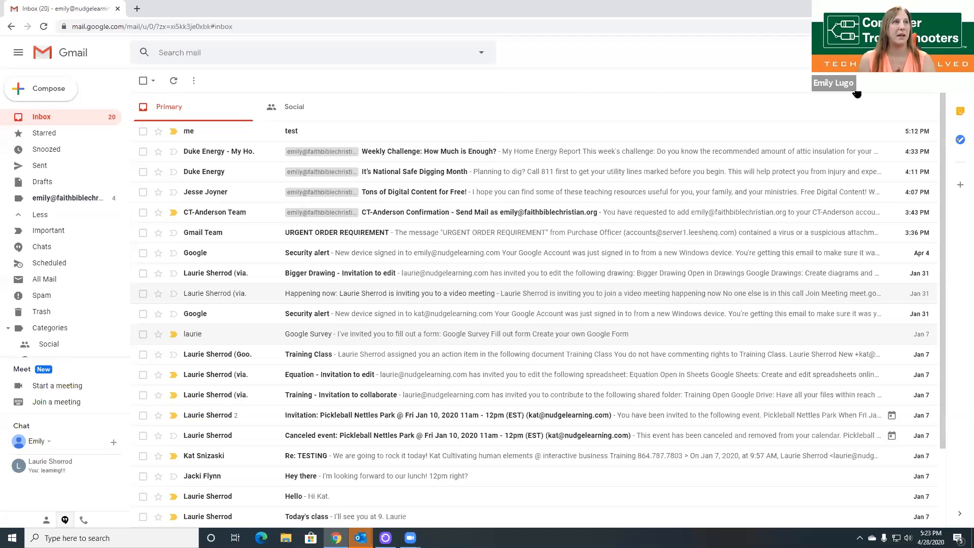
pyautogui.click(932, 95)
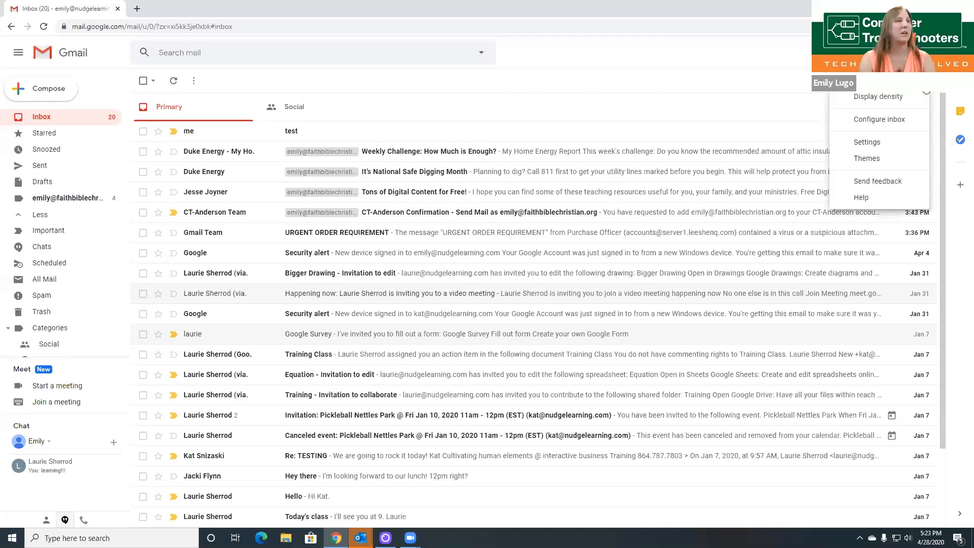
# Step: Set the General send cancellation period to 30 seconds and save the changes
pyautogui.click(885, 145)
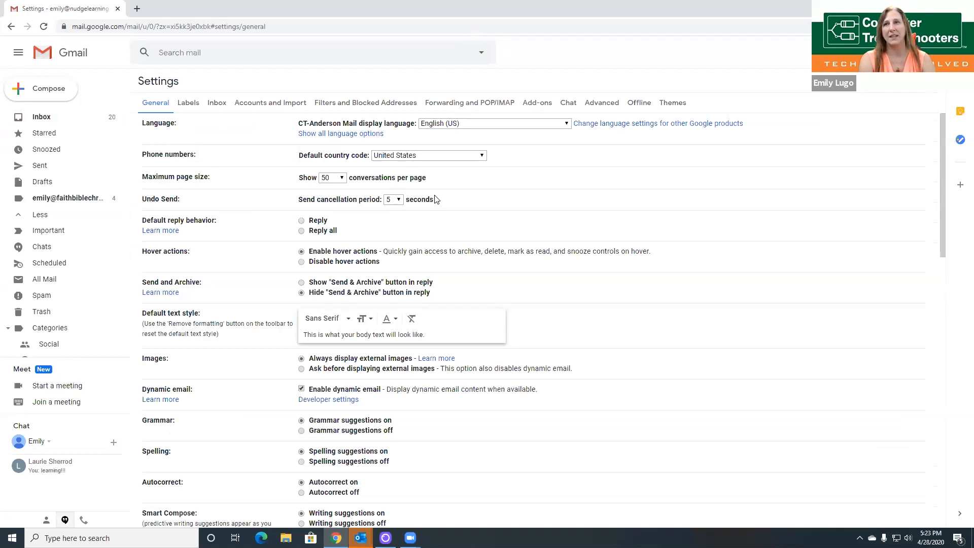
pyautogui.click(400, 202)
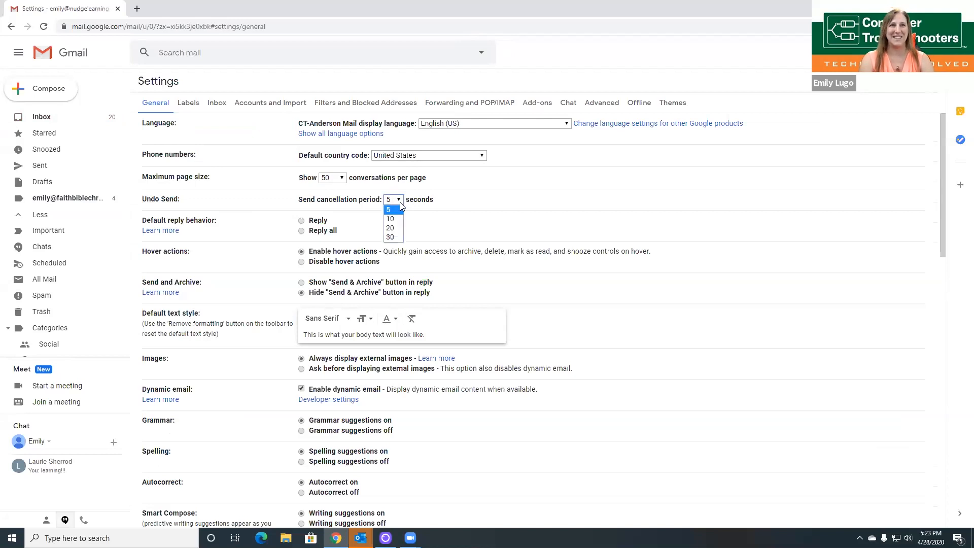
pyautogui.click(393, 237)
pyautogui.scroll(-10, 695, 319)
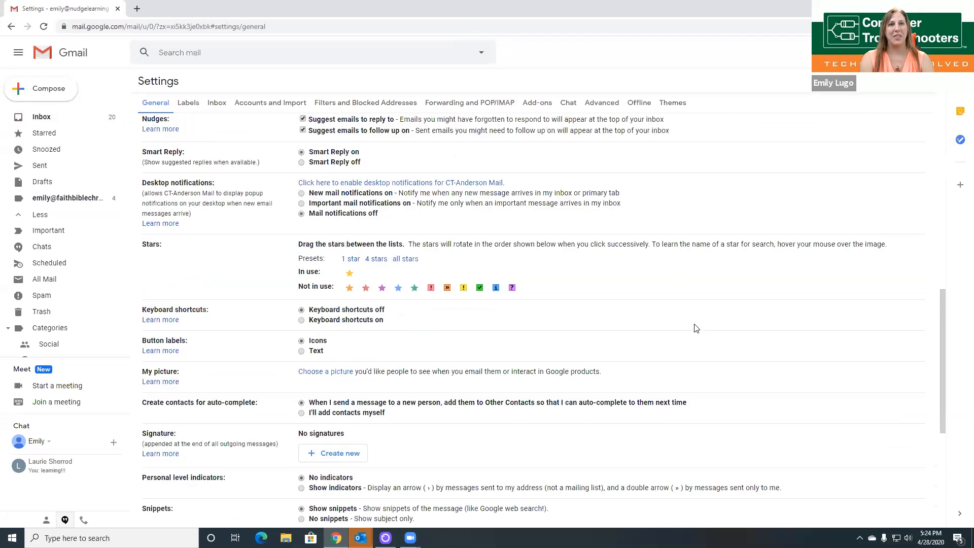
pyautogui.scroll(-5, 696, 328)
pyautogui.click(500, 476)
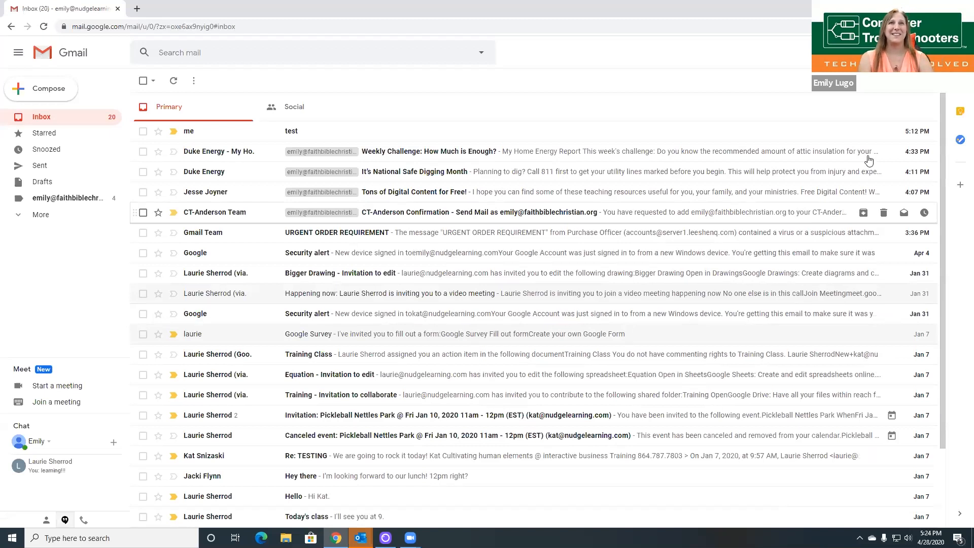
# Step: Compose a new message with the body 'Test undo send'
pyautogui.click(41, 89)
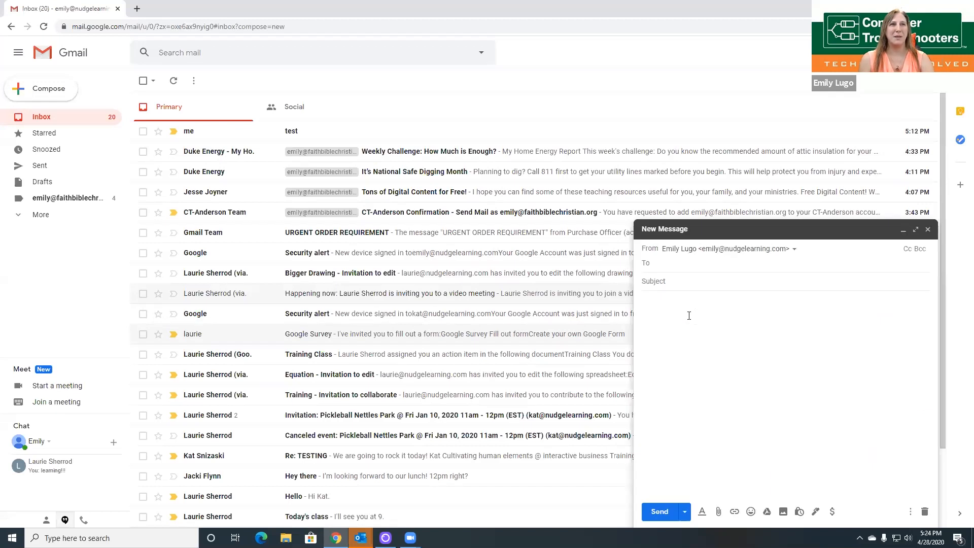
pyautogui.click(688, 315)
pyautogui.write('Test')
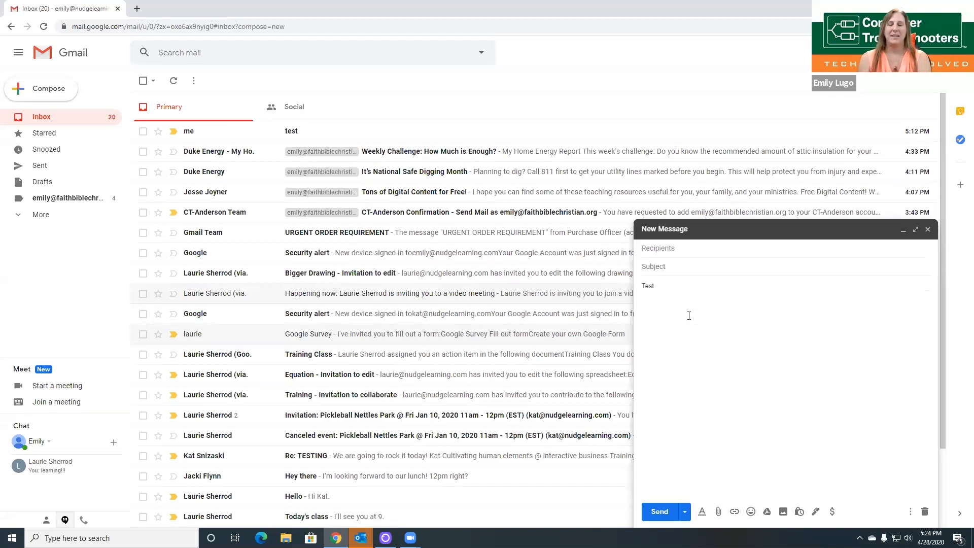
pyautogui.write(' t')
pyautogui.press('BackSpace')
pyautogui.write('s')
pyautogui.press('BackSpace')
pyautogui.write('undo send')
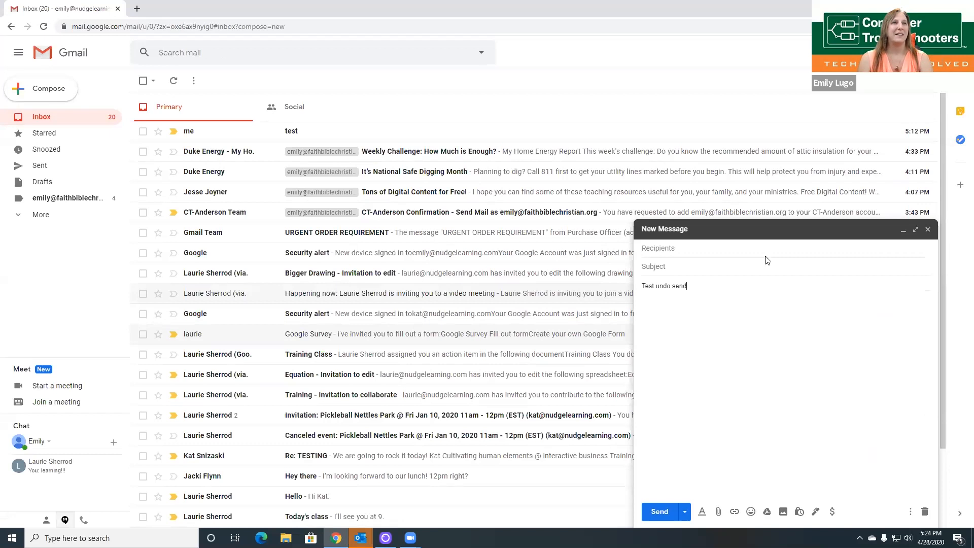
# Step: Address it to your own account, add the subject 'Test' and send it
pyautogui.click(765, 254)
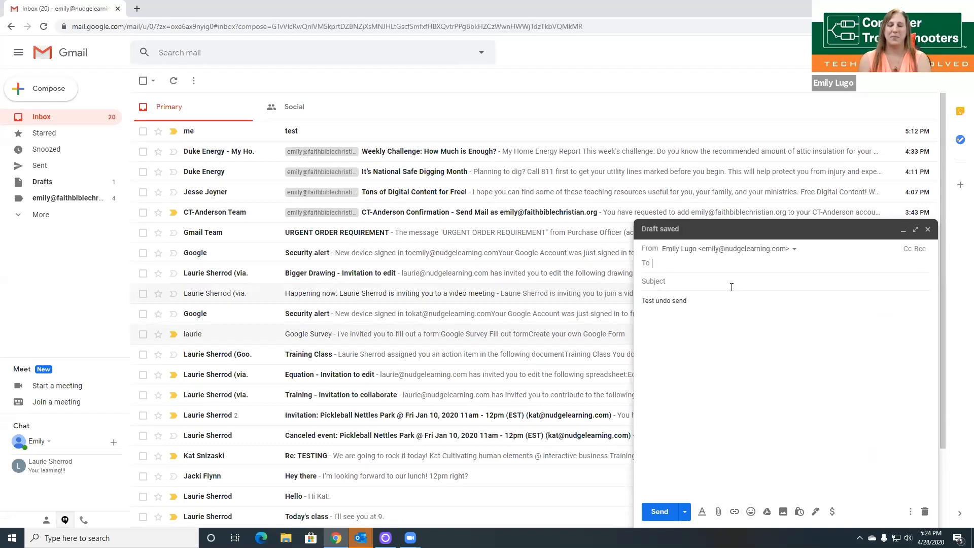
pyautogui.write('em')
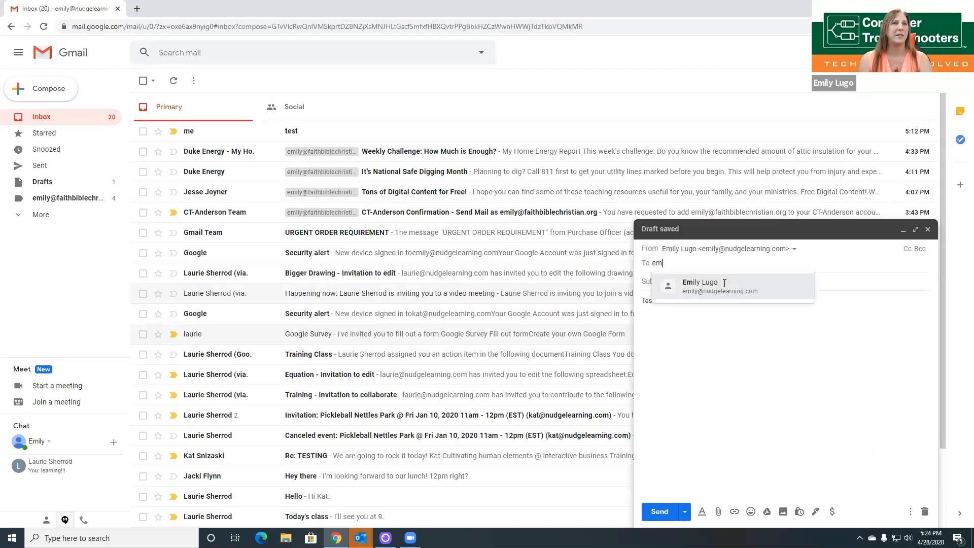
pyautogui.press('Tab')
pyautogui.write('Test')
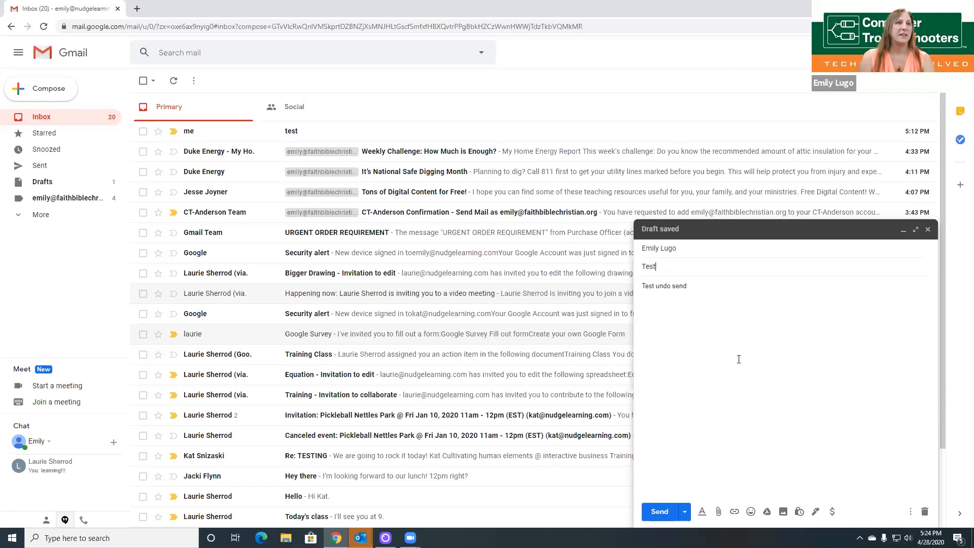
pyautogui.click(679, 501)
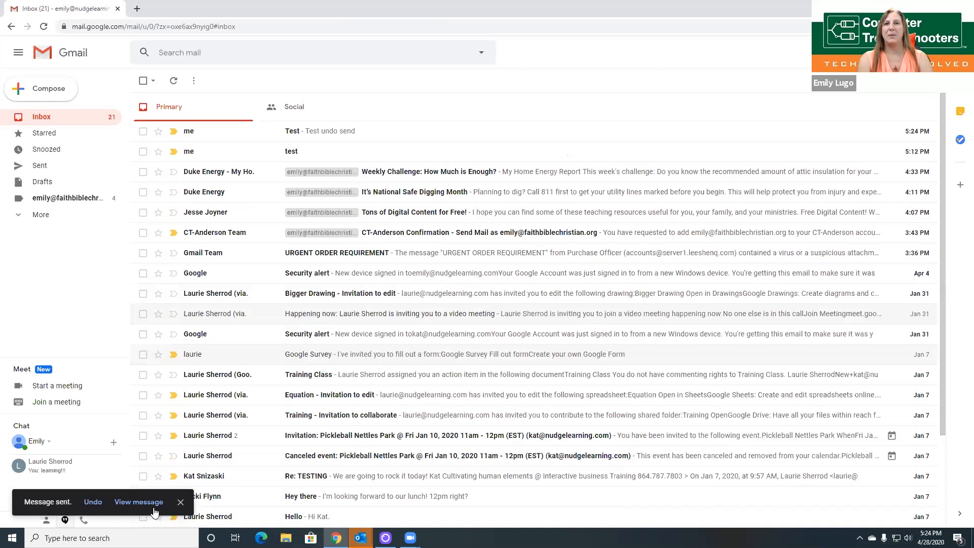
# Step: Undo sending the Test message from the 'Message sent' notification
pyautogui.click(93, 502)
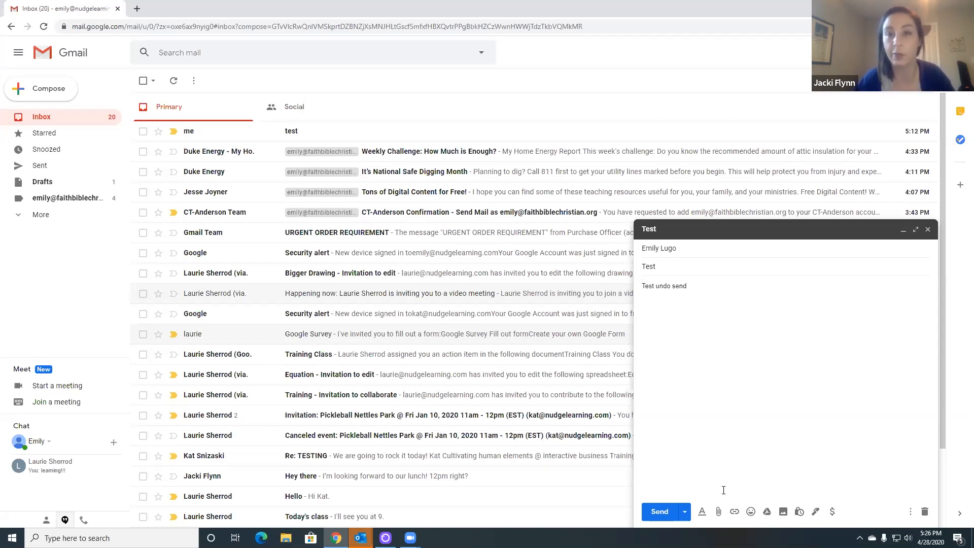
# Step: Schedule the Test draft to send on Thursday, April 30 at 6:27 PM
pyautogui.click(684, 513)
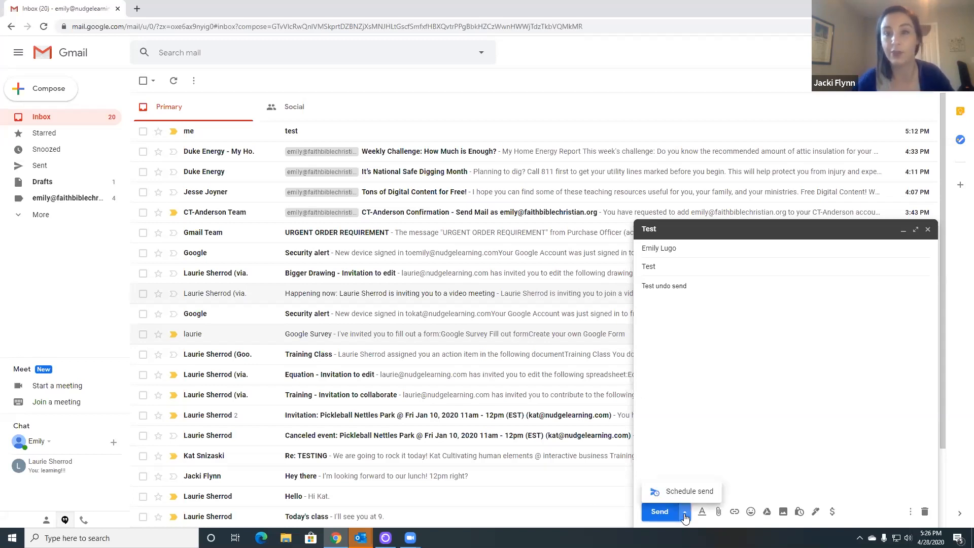
pyautogui.click(703, 354)
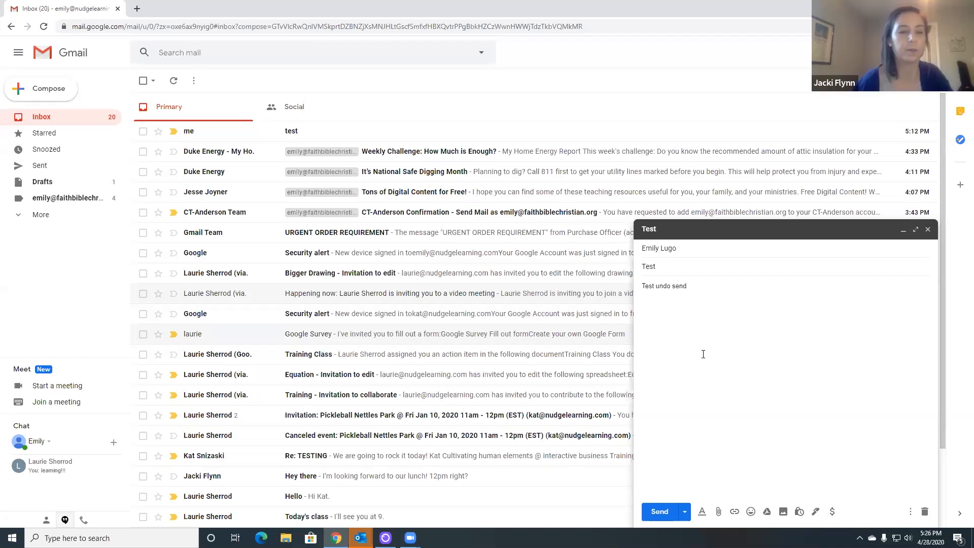
pyautogui.click(684, 518)
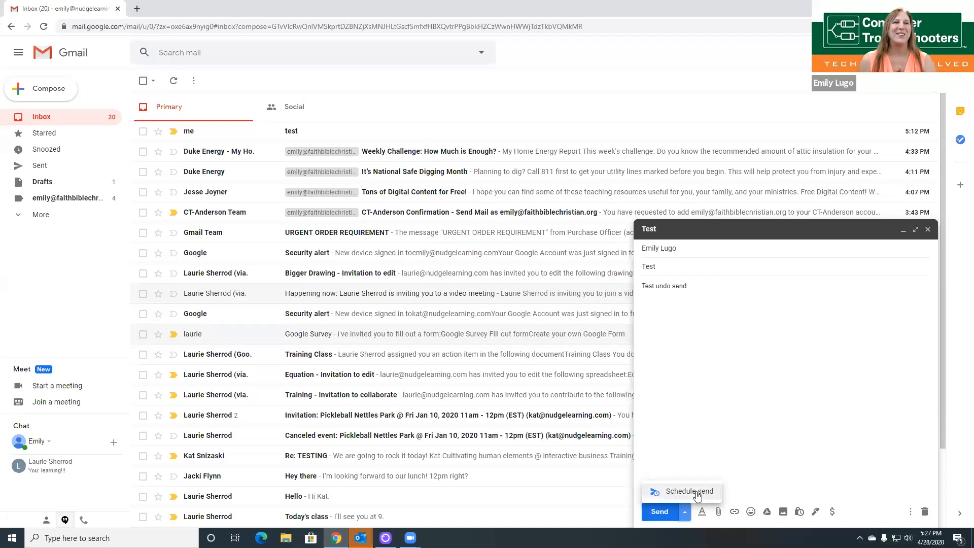
pyautogui.click(697, 494)
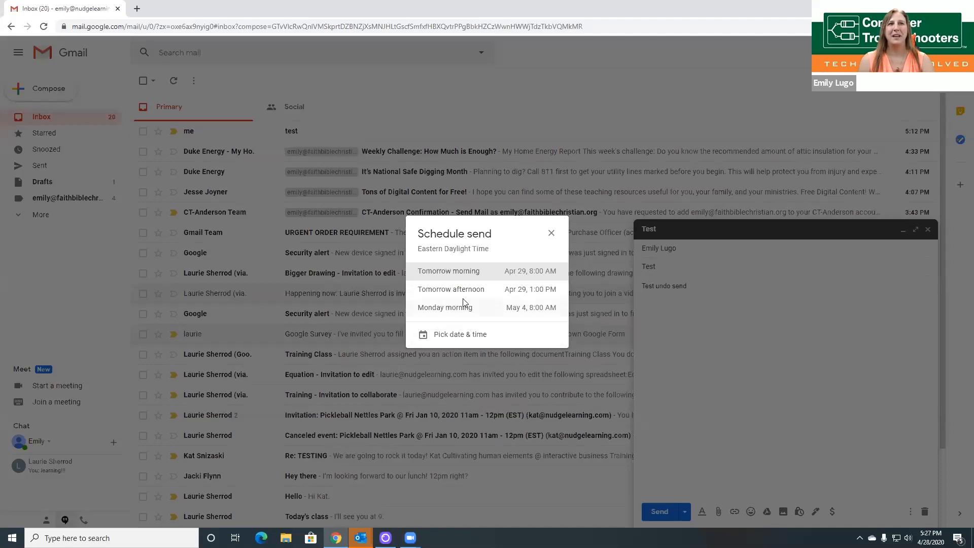
pyautogui.click(459, 336)
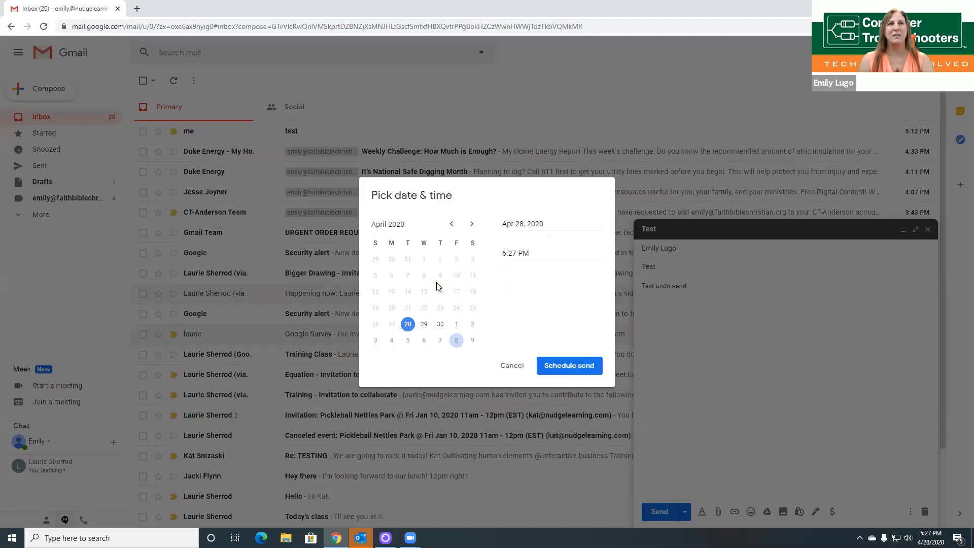
pyautogui.click(439, 324)
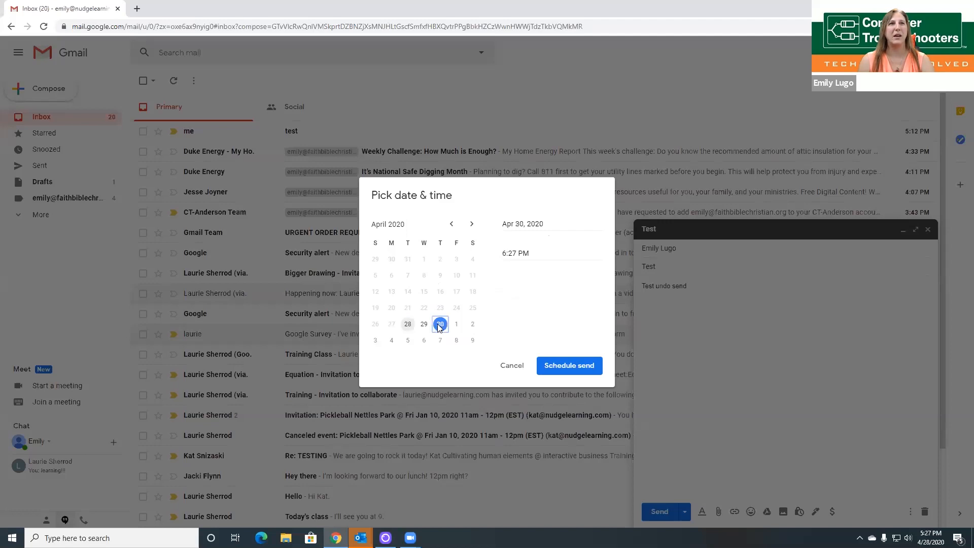
pyautogui.click(518, 254)
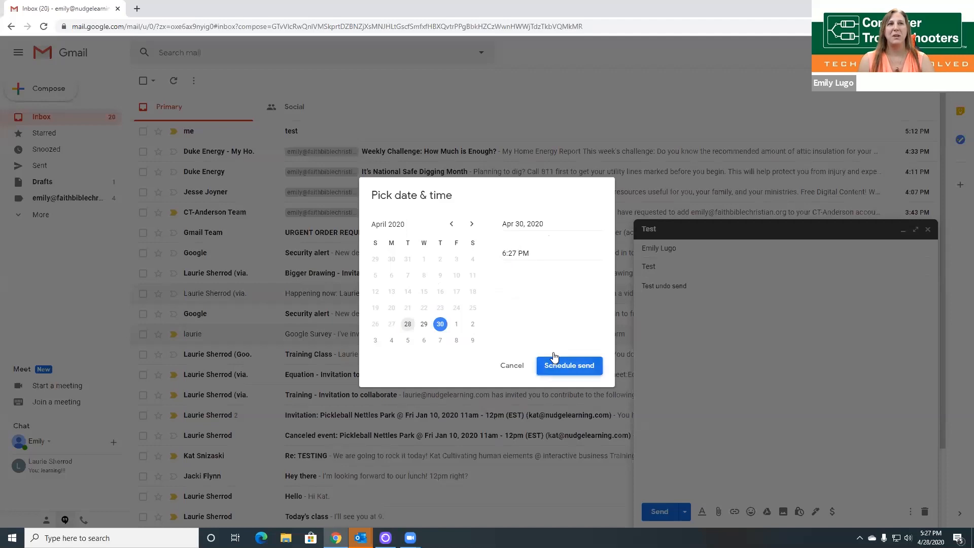
pyautogui.click(558, 373)
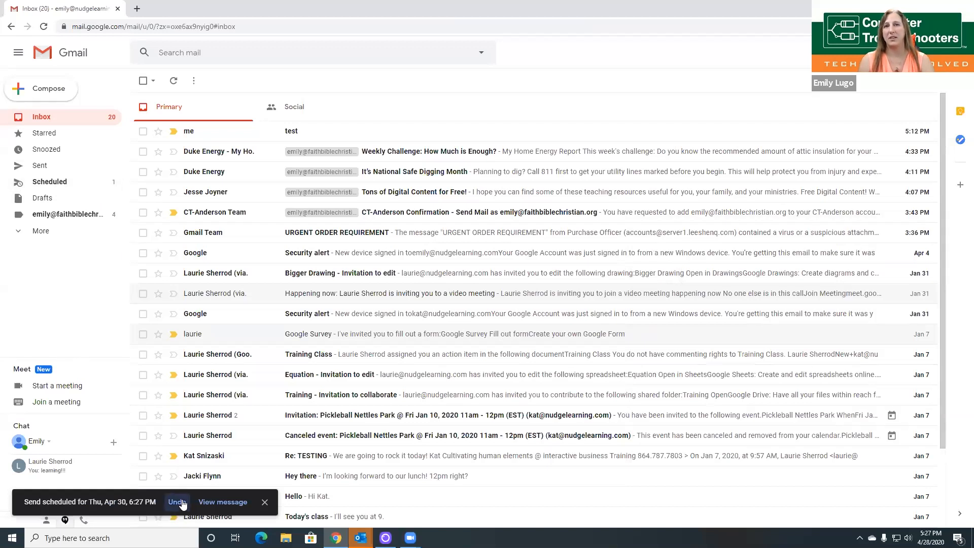
# Step: Show the Scheduled folder with the Test message queued for Apr 30
pyautogui.click(53, 185)
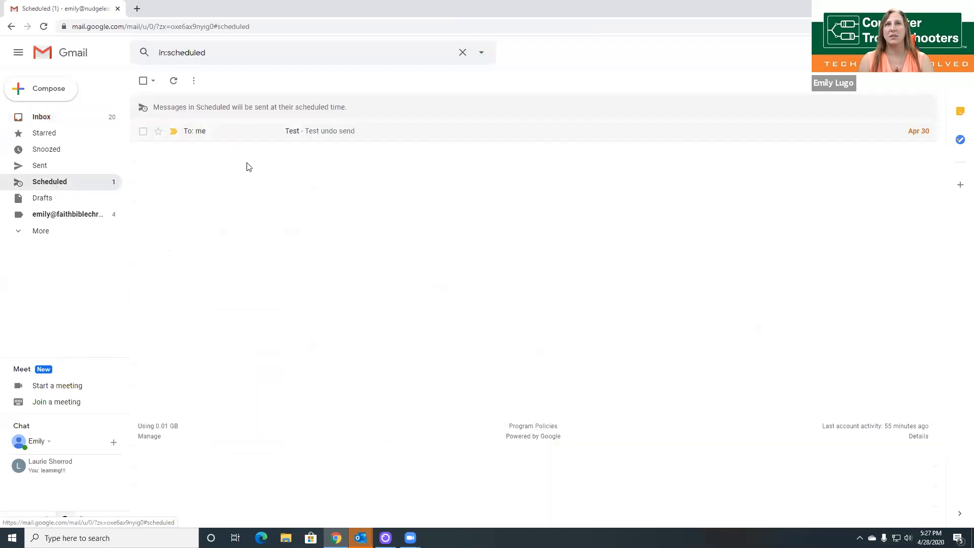
pyautogui.moveTo(924, 136)
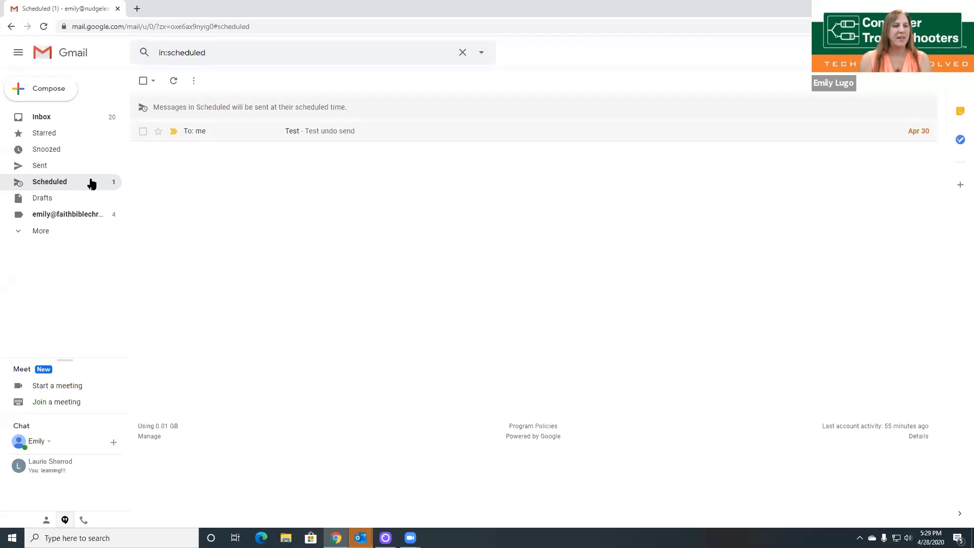
# Step: Check Schedule send in a new draft, discard the draft, and bring up quick settings
pyautogui.click(49, 90)
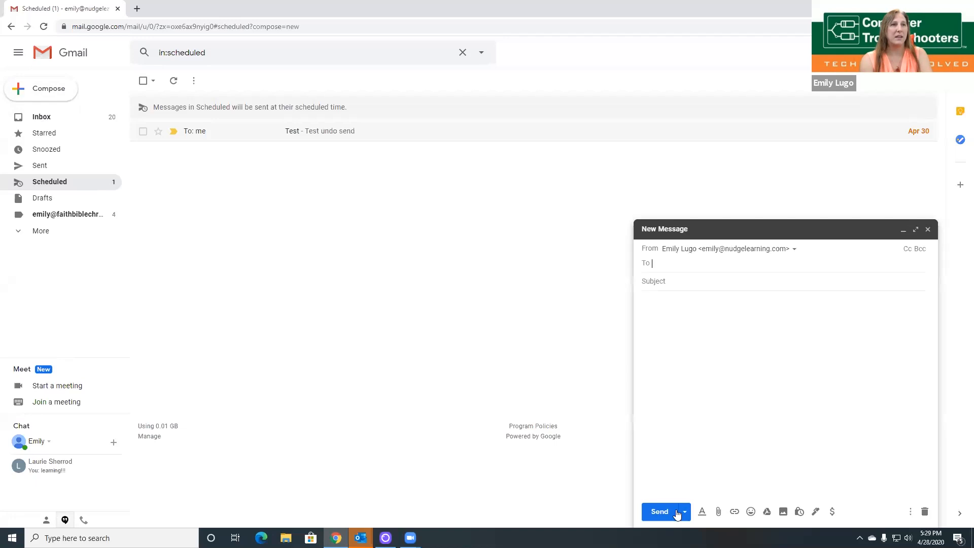
pyautogui.click(684, 512)
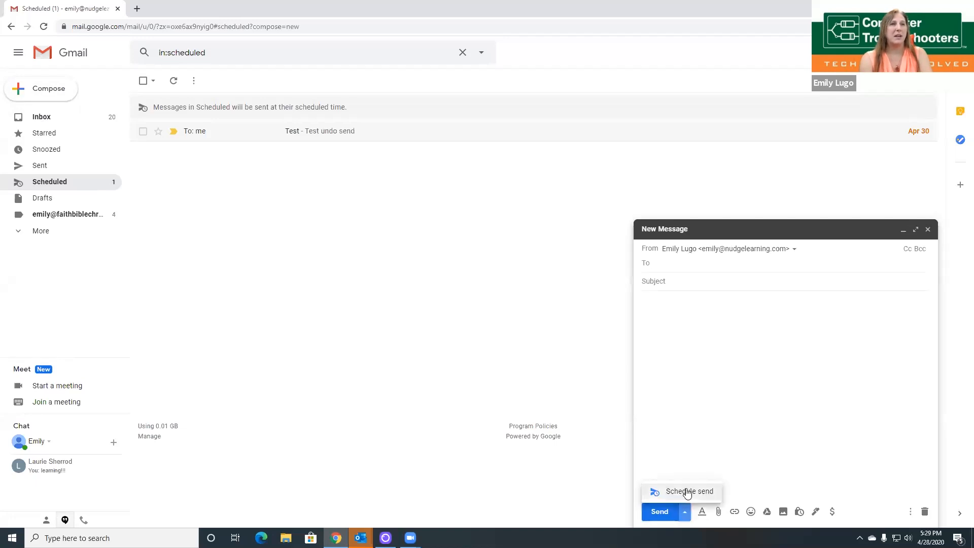
pyautogui.click(928, 230)
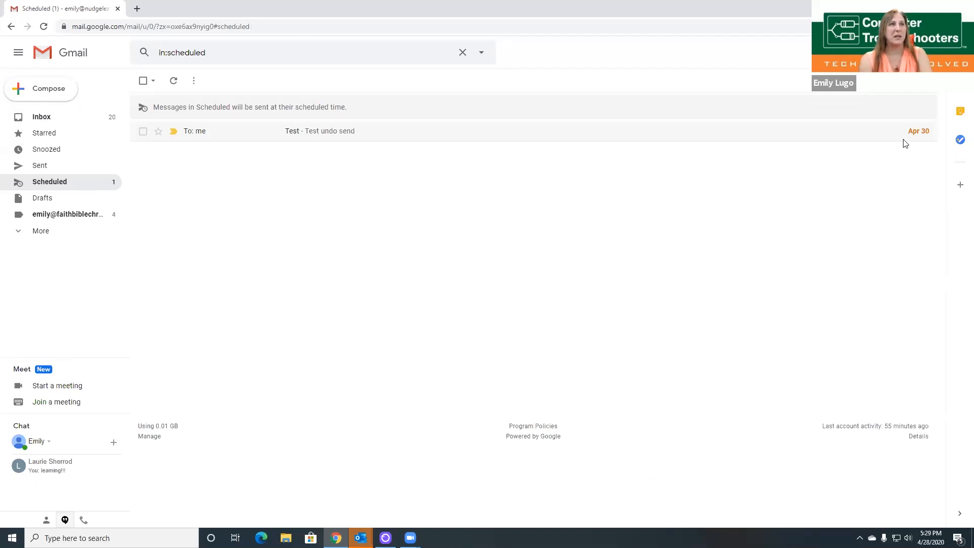
pyautogui.click(926, 94)
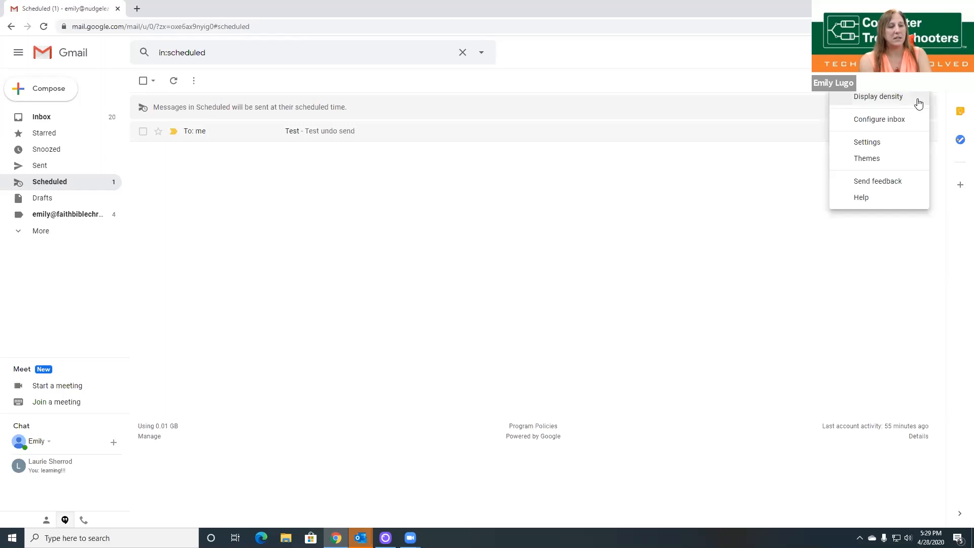
# Step: Turn on Show 'Send & Archive' button in reply in Settings and save the changes
pyautogui.click(867, 144)
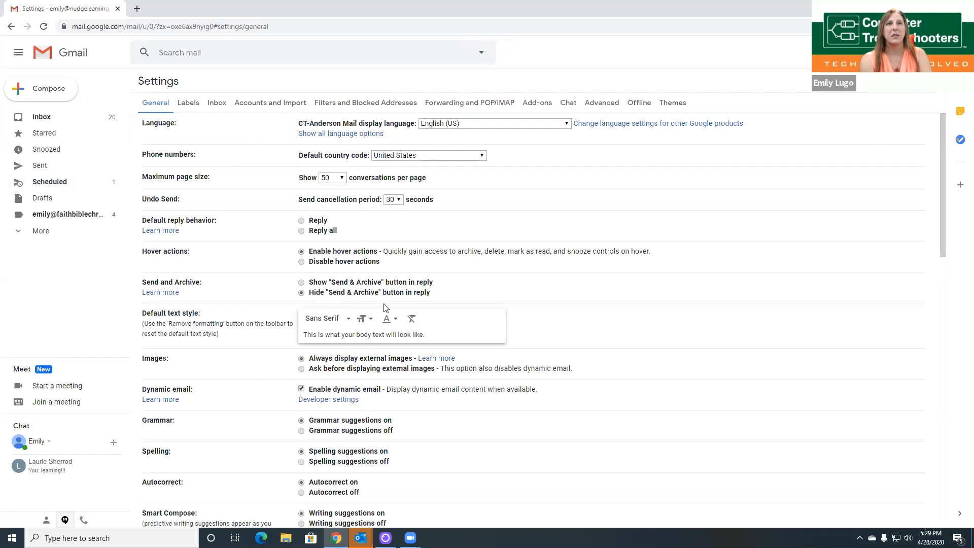
pyautogui.click(302, 283)
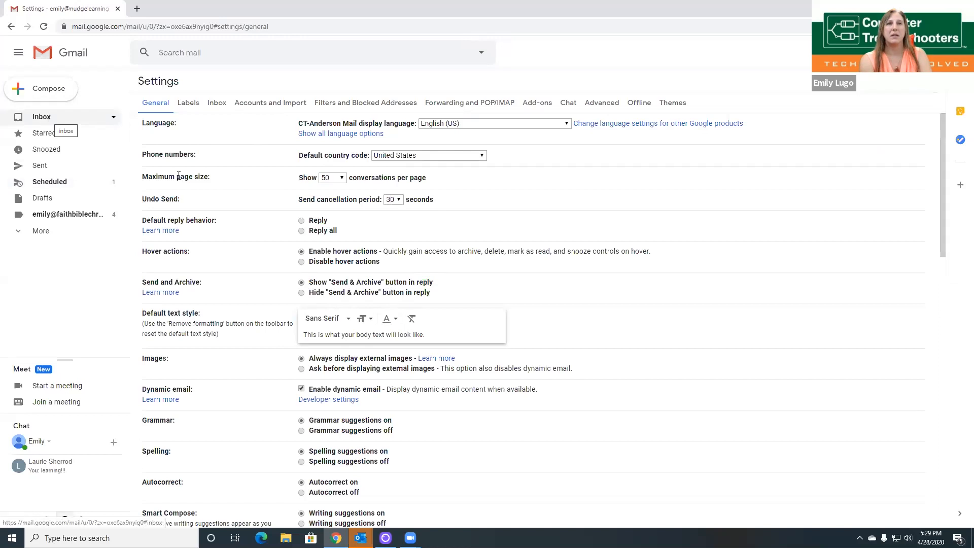
pyautogui.scroll(-15, 304, 404)
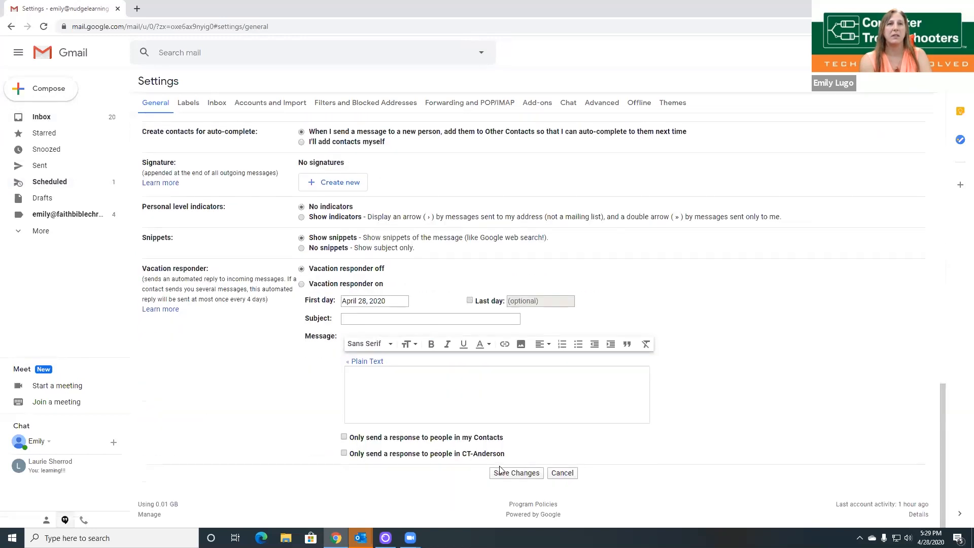
pyautogui.click(500, 472)
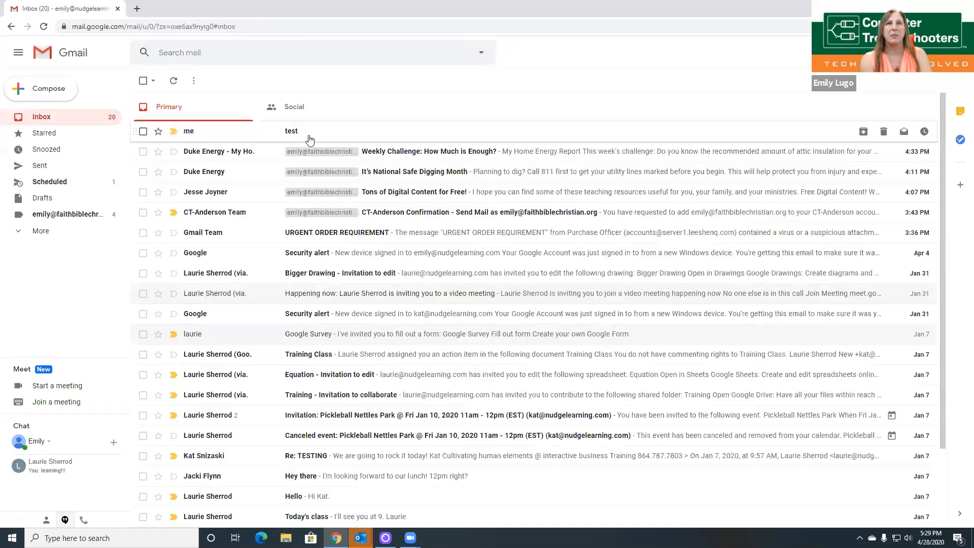
# Step: Reply 'replay' to the test email and send it with Send & Archive
pyautogui.click(309, 135)
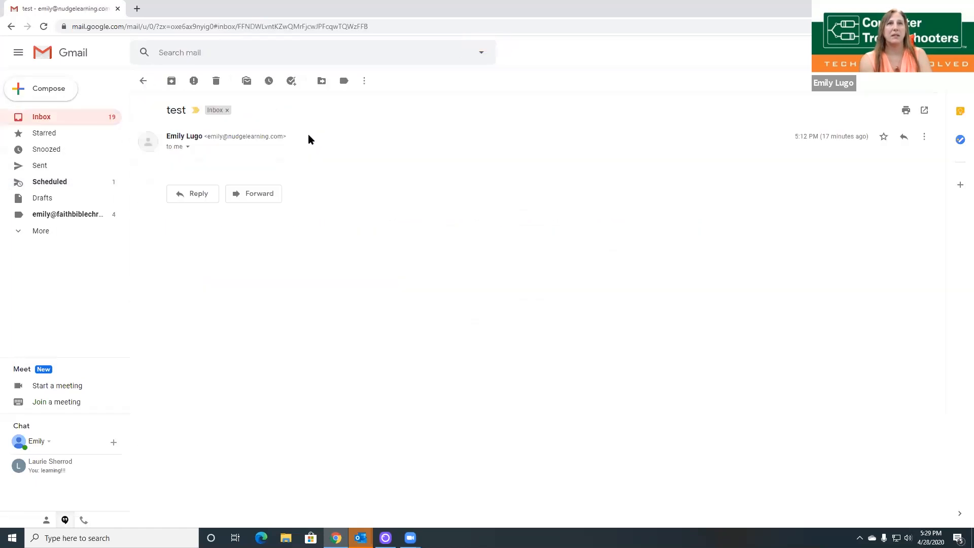
pyautogui.click(204, 201)
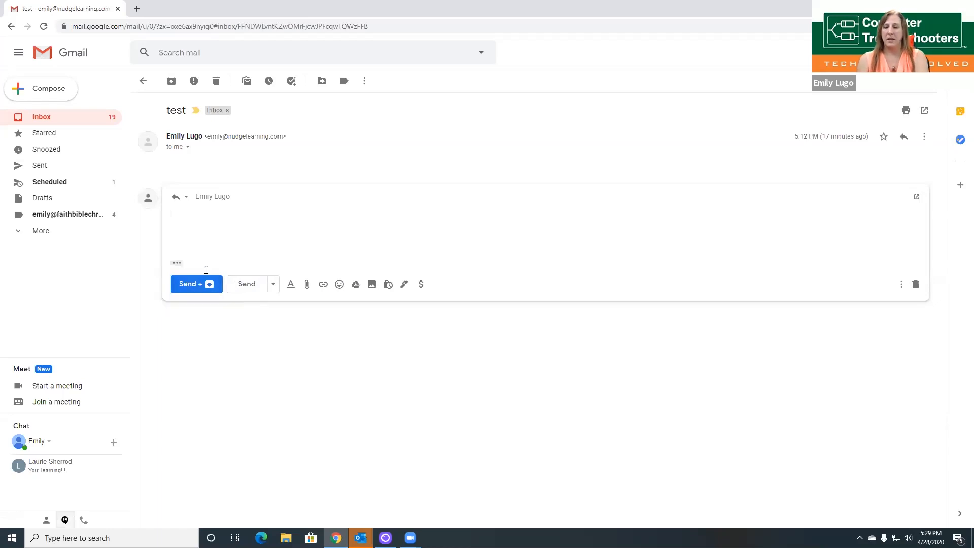
pyautogui.write('replay')
pyautogui.press('BackSpace')
pyautogui.press('BackSpace')
pyautogui.write('y')
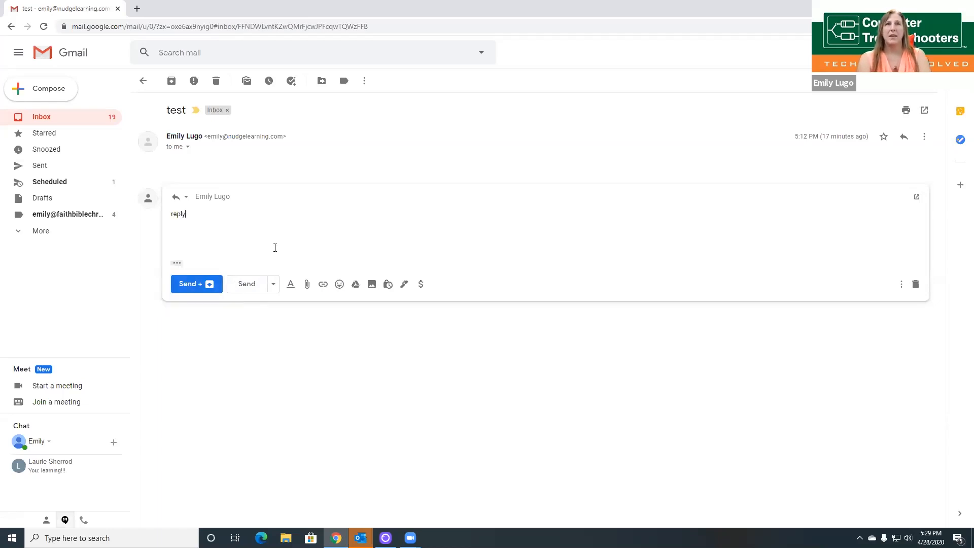
pyautogui.click(196, 281)
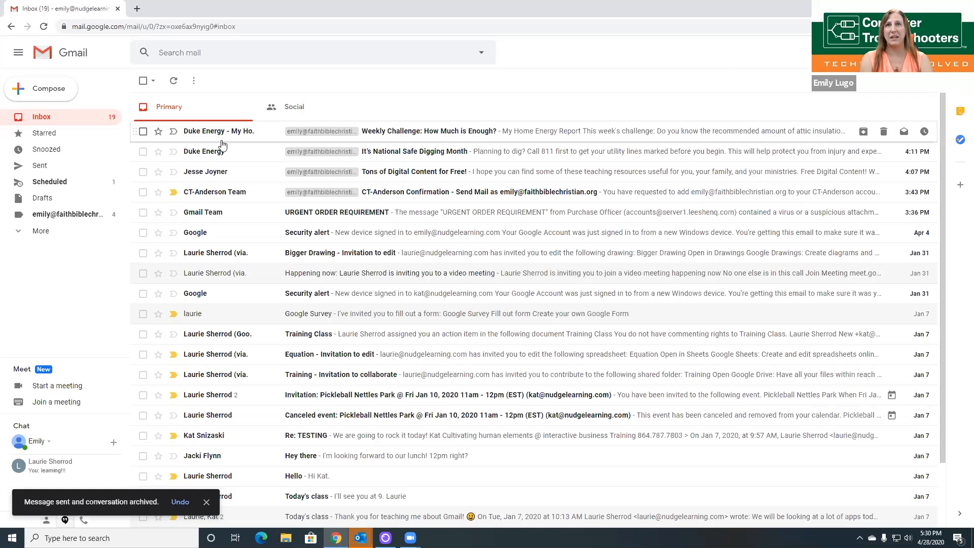
# Step: Check All Mail for the archived reply, then return to the Inbox
pyautogui.click(24, 233)
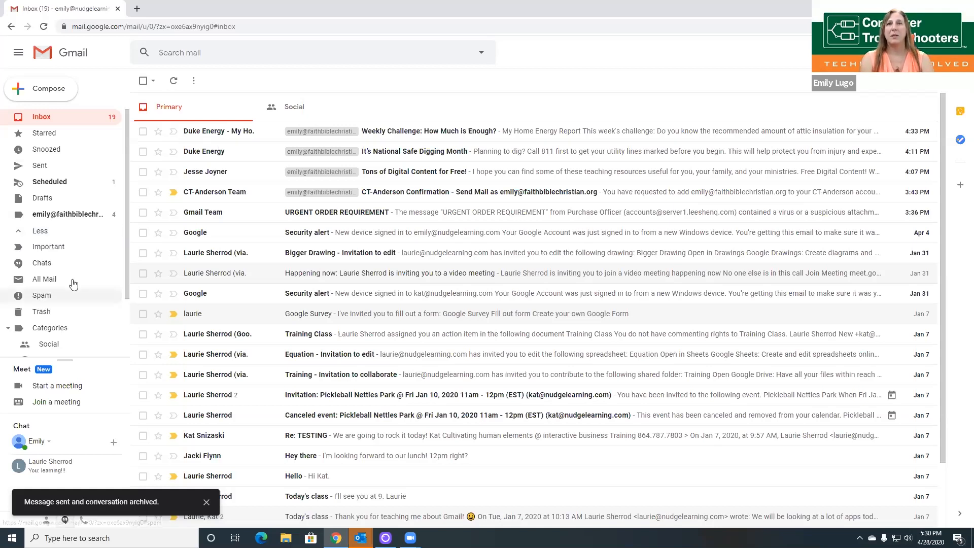
pyautogui.scroll(-2, 74, 284)
pyautogui.scroll(2, 73, 284)
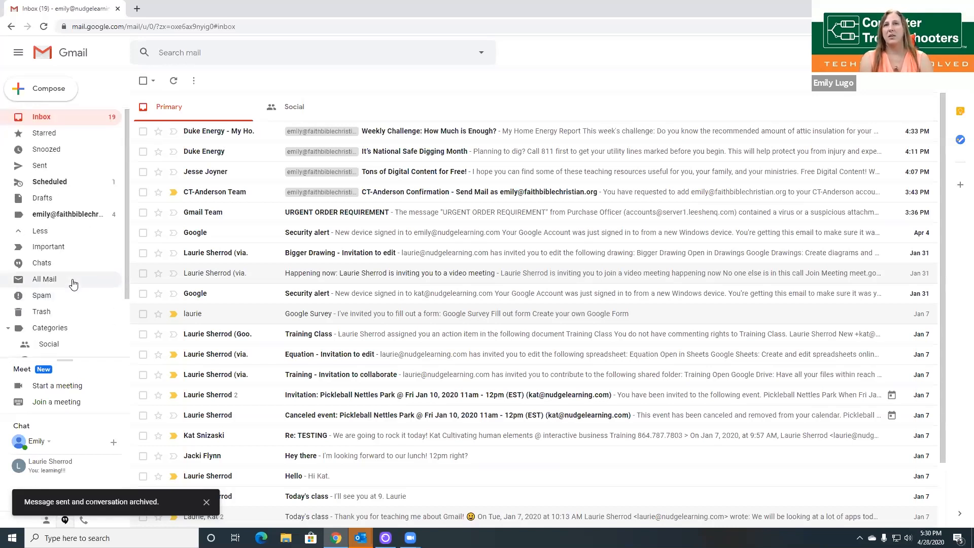
pyautogui.click(73, 284)
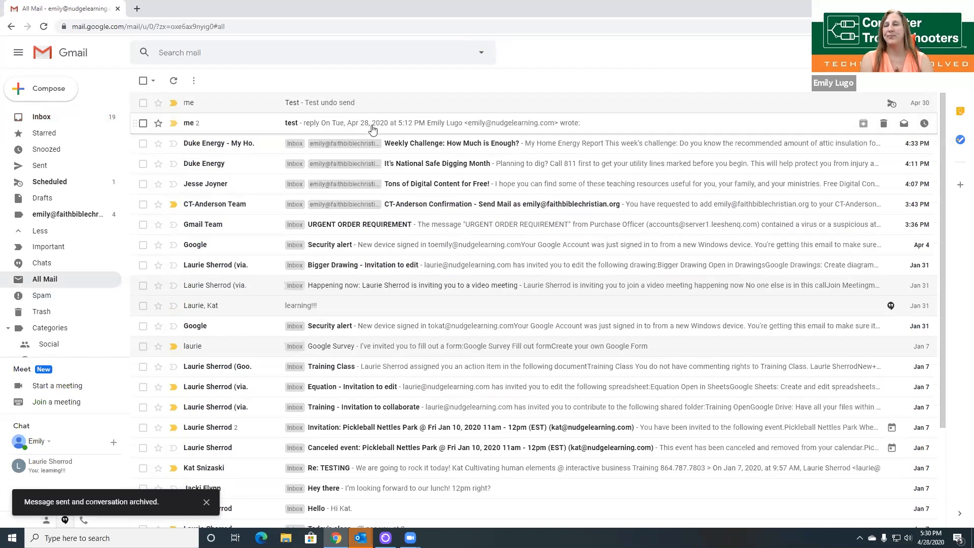
pyautogui.click(48, 121)
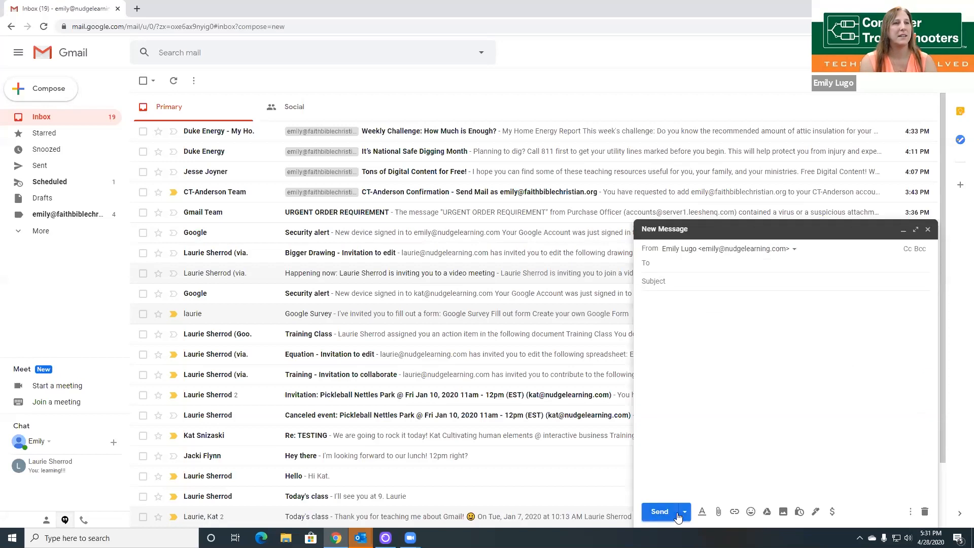
# Step: After the missing-recipient error, add the suggested contact and enter 'test' as the subject
pyautogui.click(686, 520)
pyautogui.click(680, 495)
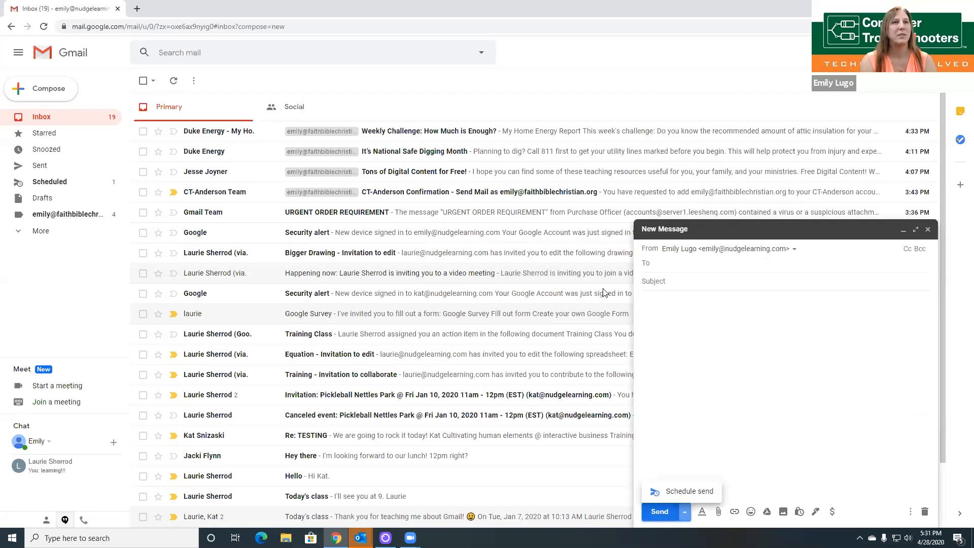
pyautogui.click(589, 307)
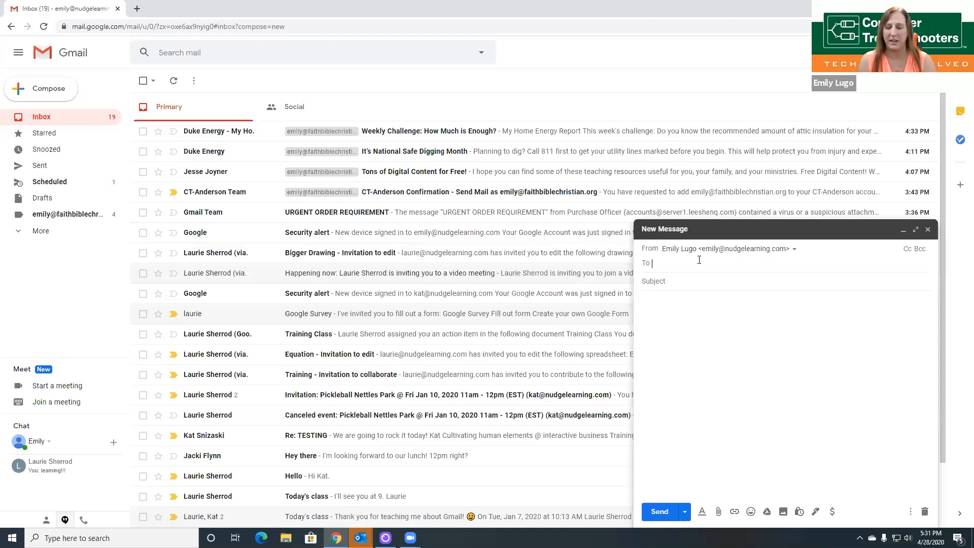
pyautogui.write('em')
pyautogui.click(689, 282)
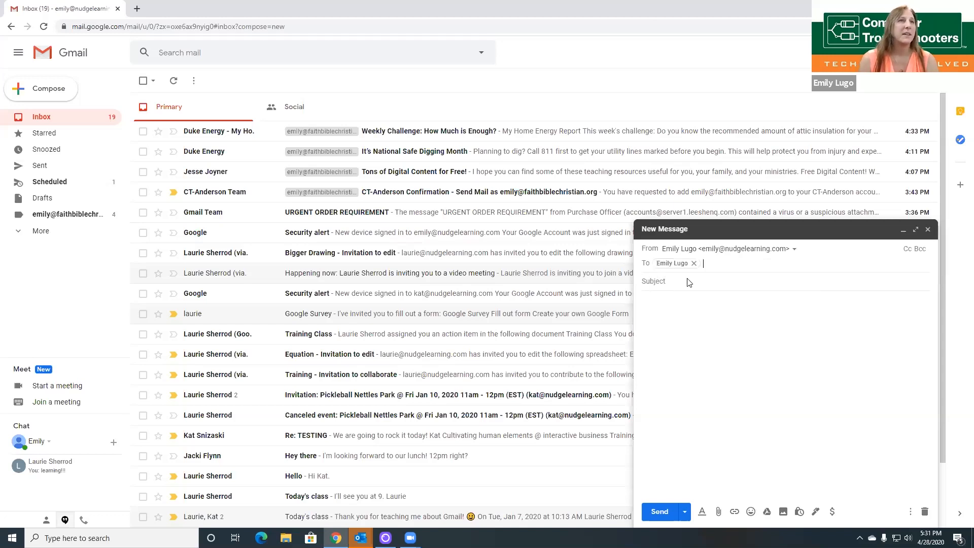
pyautogui.click(689, 282)
pyautogui.write('test')
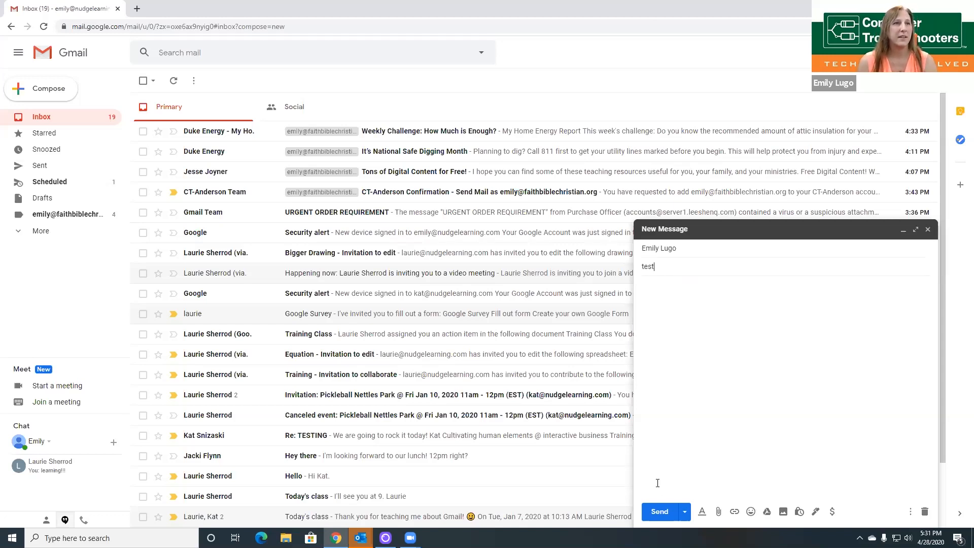
# Step: Go to Schedule send's Pick date & time and advance the calendar many months ahead
pyautogui.click(685, 512)
pyautogui.click(695, 491)
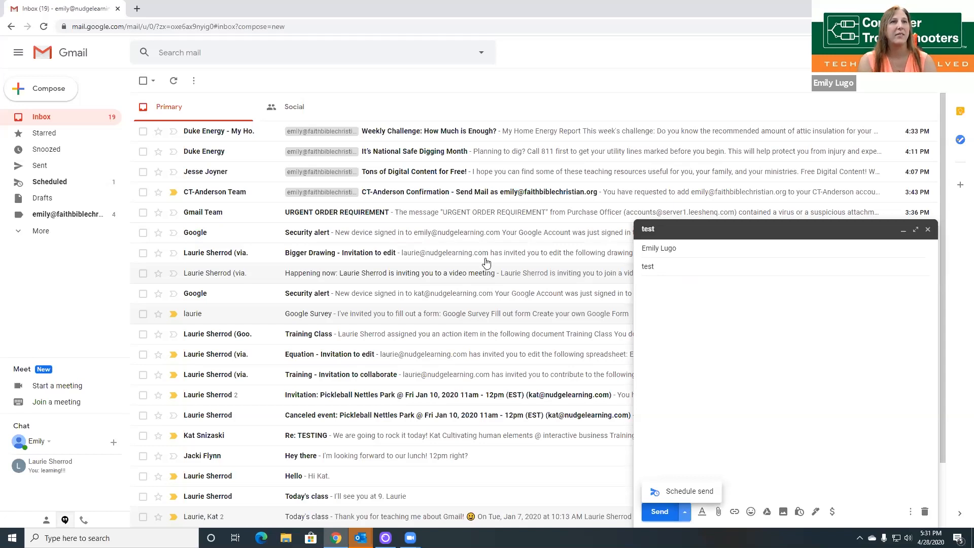
pyautogui.click(453, 344)
pyautogui.click(472, 224)
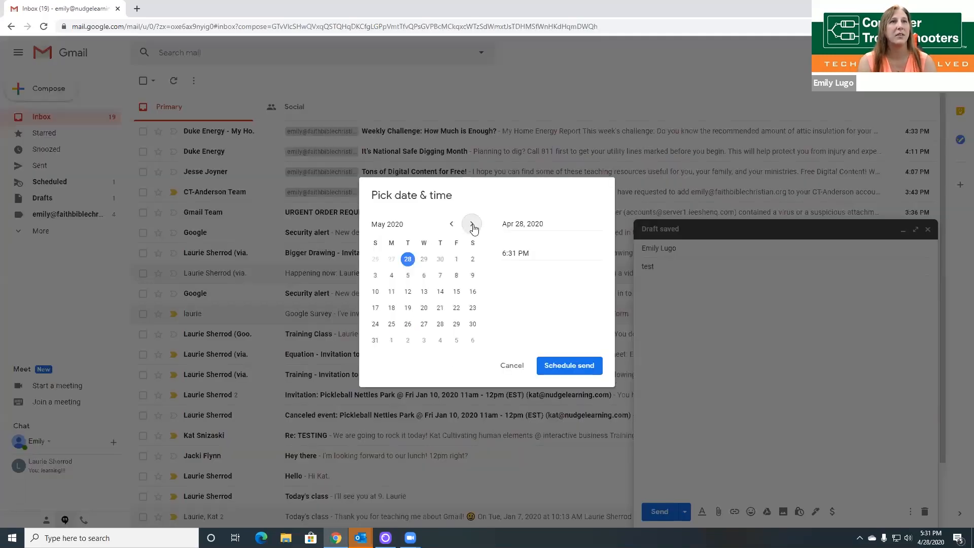
pyautogui.click(472, 225)
pyautogui.click(472, 224)
pyautogui.click(472, 225)
pyautogui.click(472, 224)
pyautogui.click(472, 224)
pyautogui.click(472, 225)
pyautogui.click(472, 225)
pyautogui.click(472, 225)
pyautogui.click(472, 224)
pyautogui.click(471, 224)
pyautogui.click(471, 224)
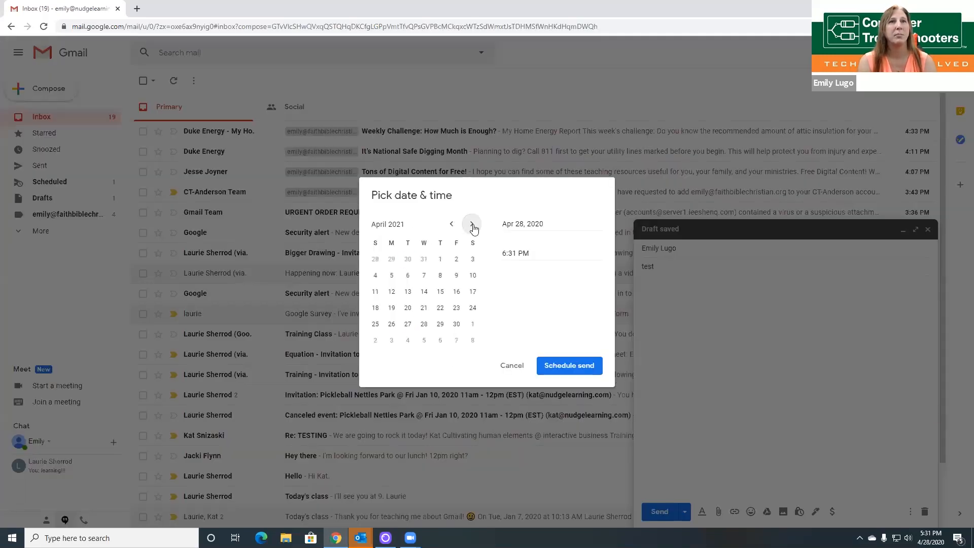
pyautogui.doubleClick(471, 225)
pyautogui.doubleClick(472, 224)
pyautogui.doubleClick(472, 224)
pyautogui.click(472, 224)
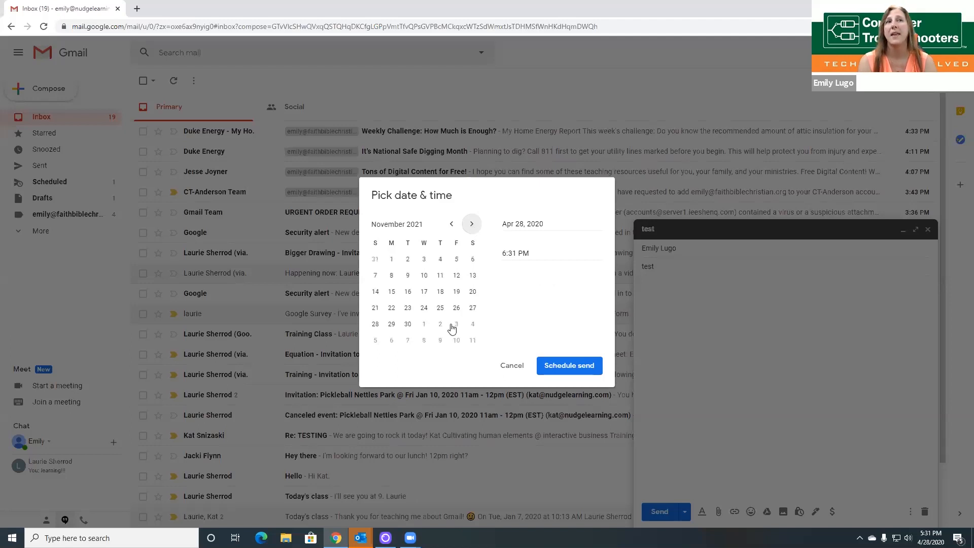
pyautogui.doubleClick(472, 225)
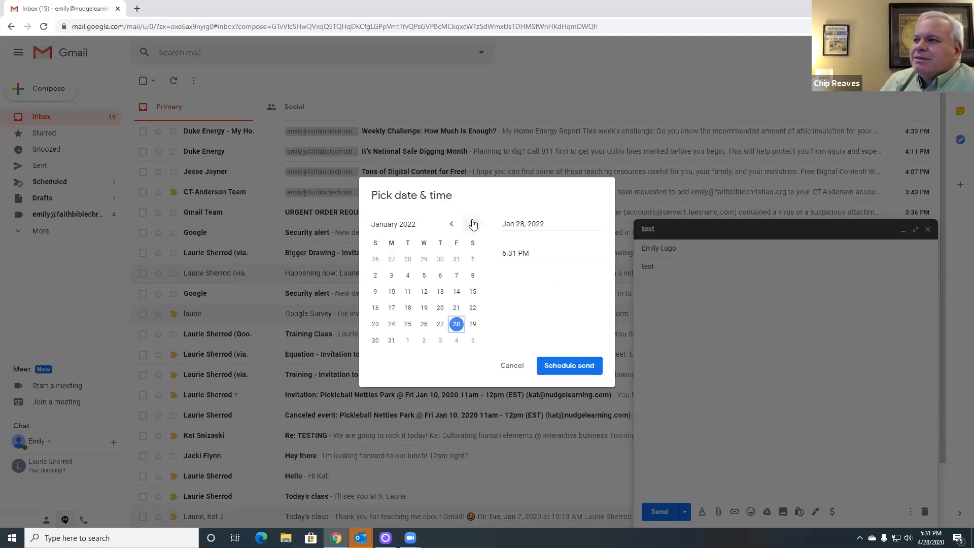
pyautogui.click(473, 224)
pyautogui.click(473, 225)
pyautogui.click(473, 224)
pyautogui.click(473, 224)
pyautogui.click(473, 225)
pyautogui.click(473, 224)
pyautogui.click(473, 225)
pyautogui.click(473, 224)
pyautogui.click(473, 225)
pyautogui.click(473, 225)
pyautogui.click(473, 225)
pyautogui.click(472, 225)
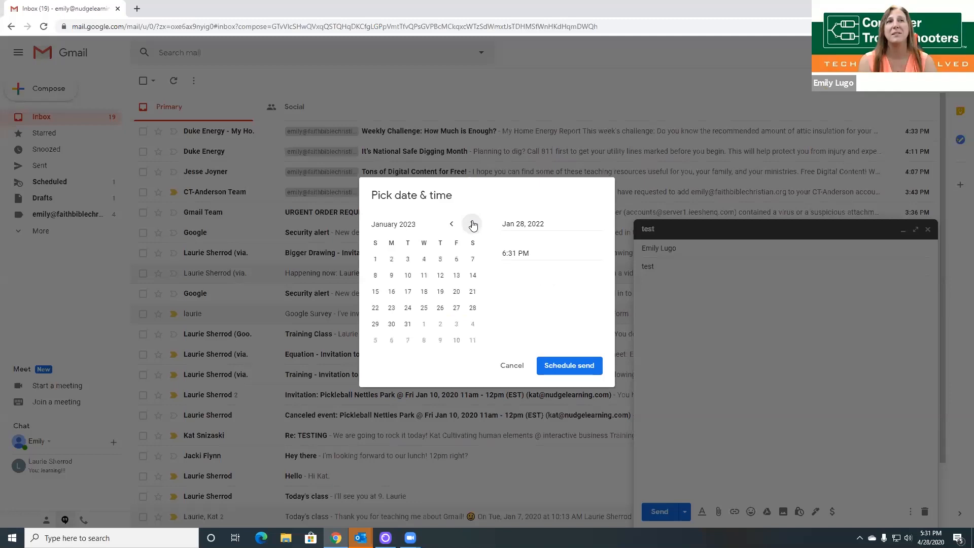
pyautogui.doubleClick(473, 225)
pyautogui.doubleClick(473, 225)
pyautogui.doubleClick(473, 224)
pyautogui.click(473, 225)
pyautogui.doubleClick(473, 224)
pyautogui.doubleClick(473, 224)
pyautogui.doubleClick(473, 225)
pyautogui.doubleClick(473, 225)
pyautogui.doubleClick(473, 225)
pyautogui.doubleClick(472, 225)
pyautogui.click(473, 224)
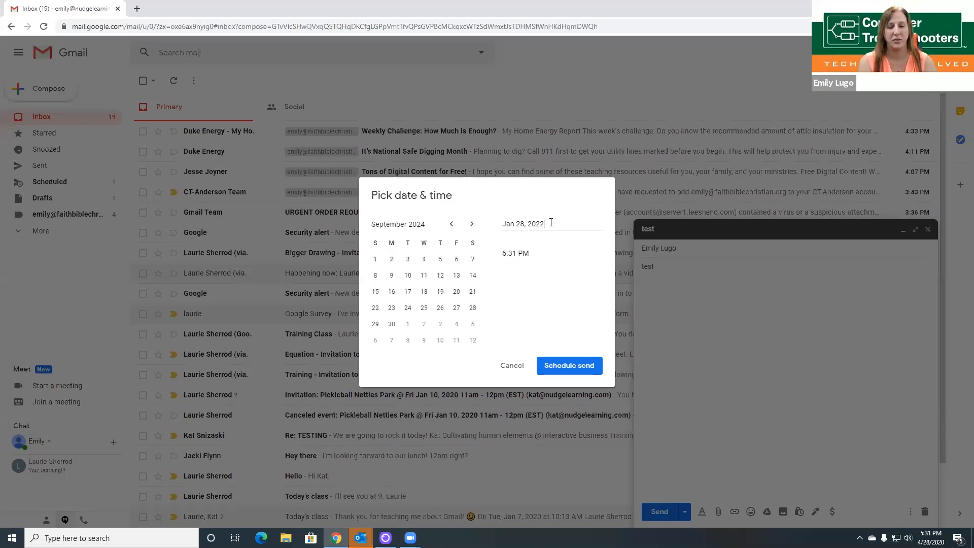
# Step: Change the year to 2059, pick January 29, then cancel without scheduling
pyautogui.click(551, 226)
pyautogui.press('BackSpace')
pyautogui.press('BackSpace')
pyautogui.write('59')
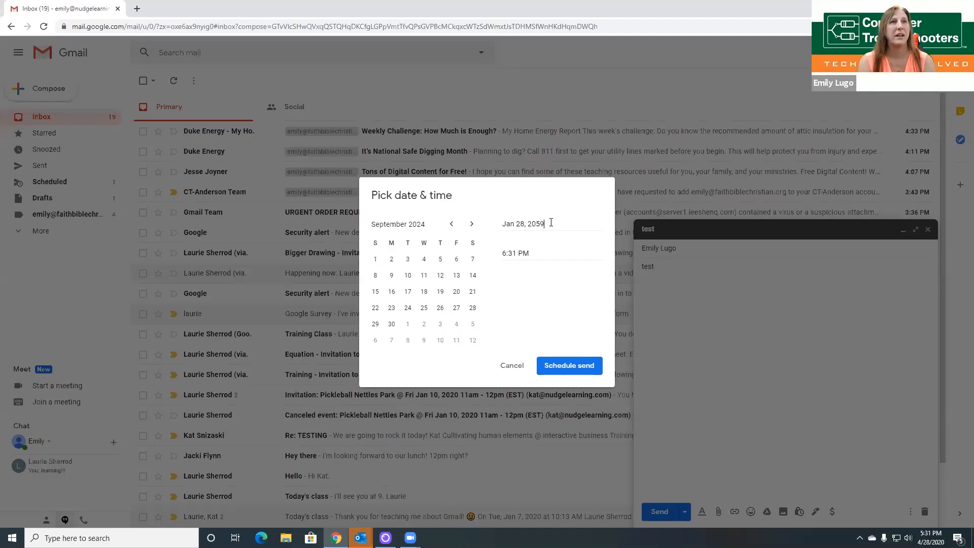
pyautogui.click(529, 252)
pyautogui.click(422, 326)
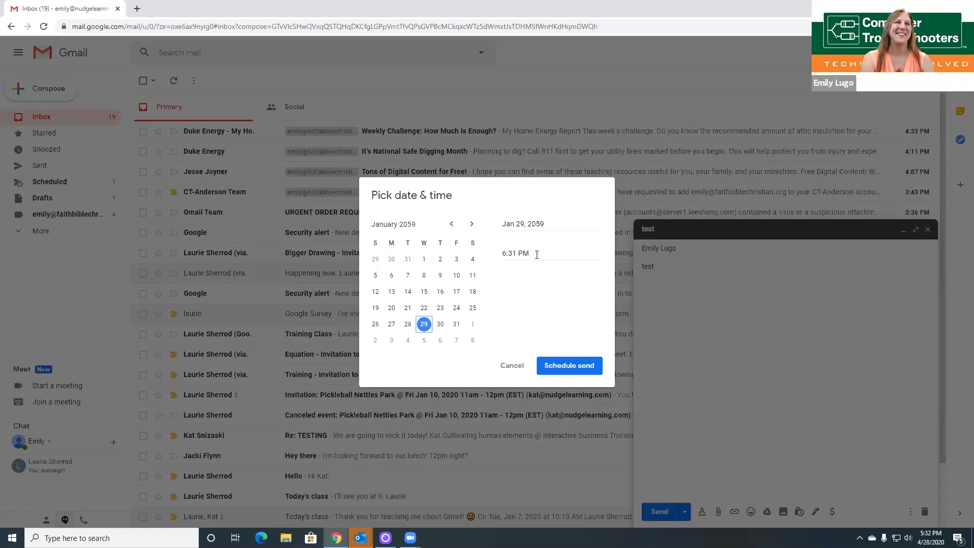
pyautogui.click(511, 375)
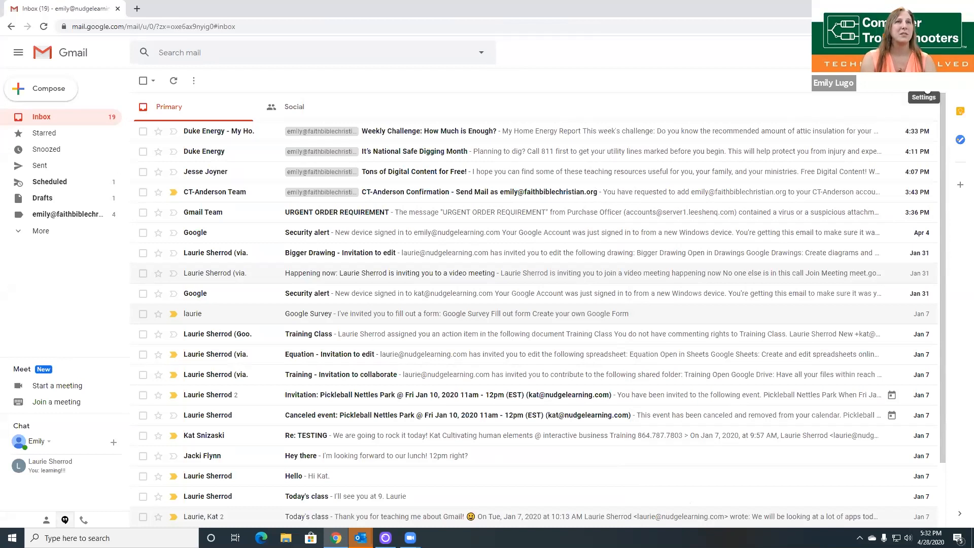
# Step: Check Enable reading pane on the Inbox settings tab and save the changes
pyautogui.click(926, 85)
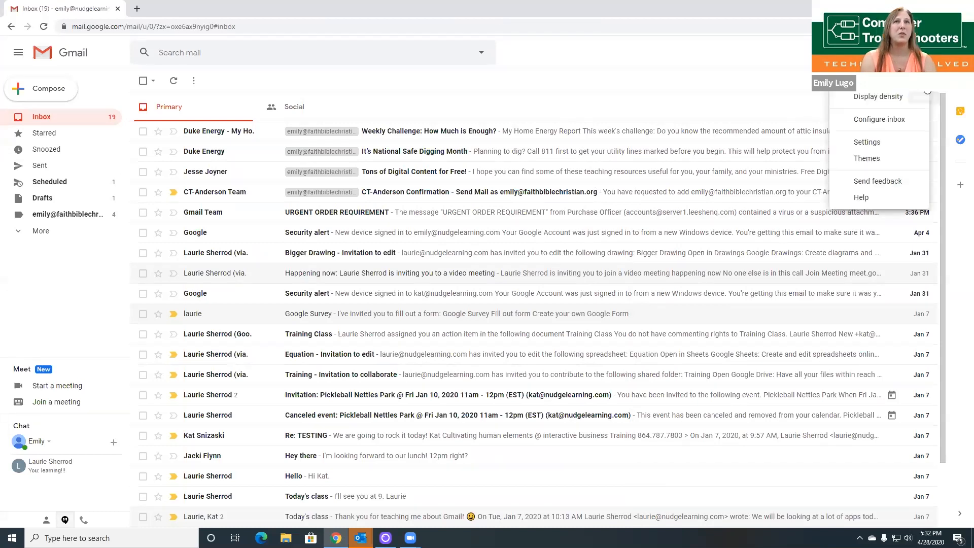
pyautogui.click(881, 143)
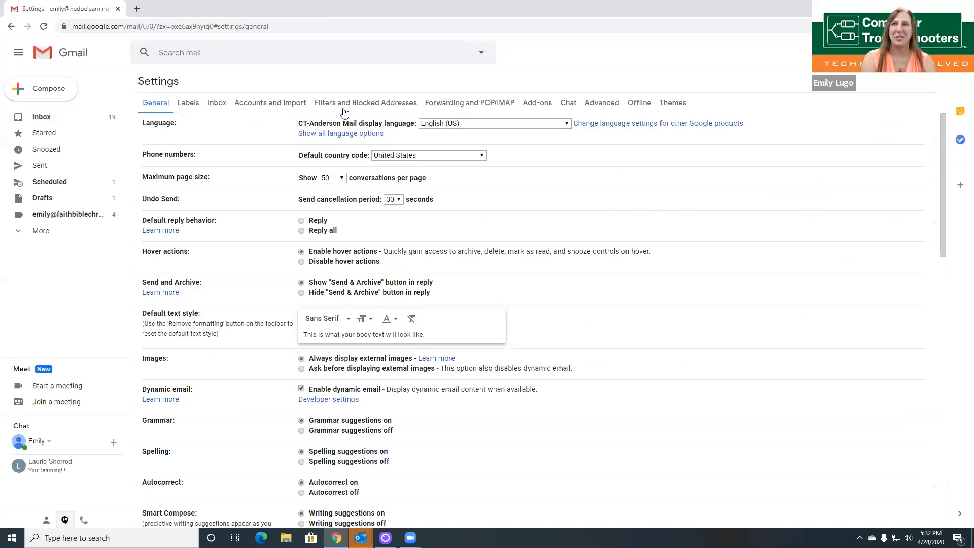
pyautogui.click(222, 104)
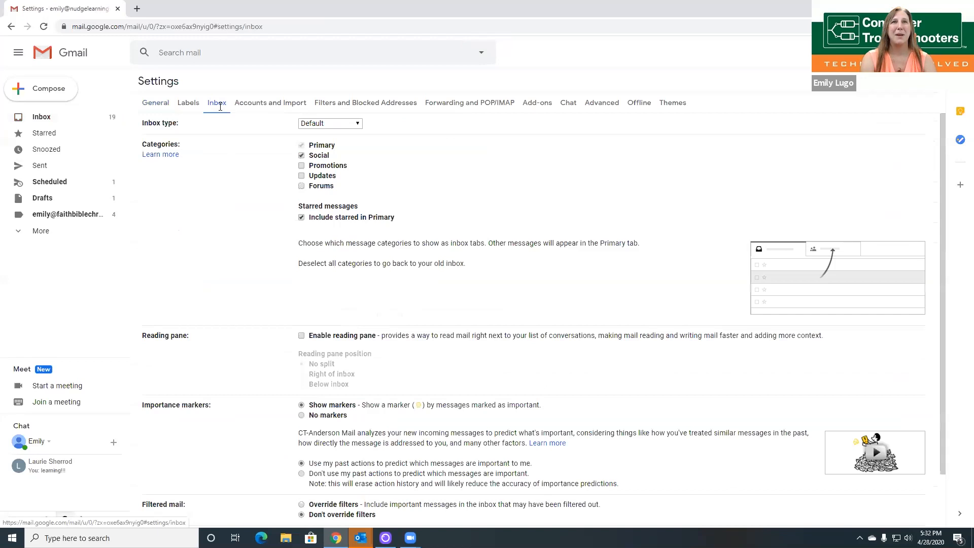
pyautogui.click(303, 337)
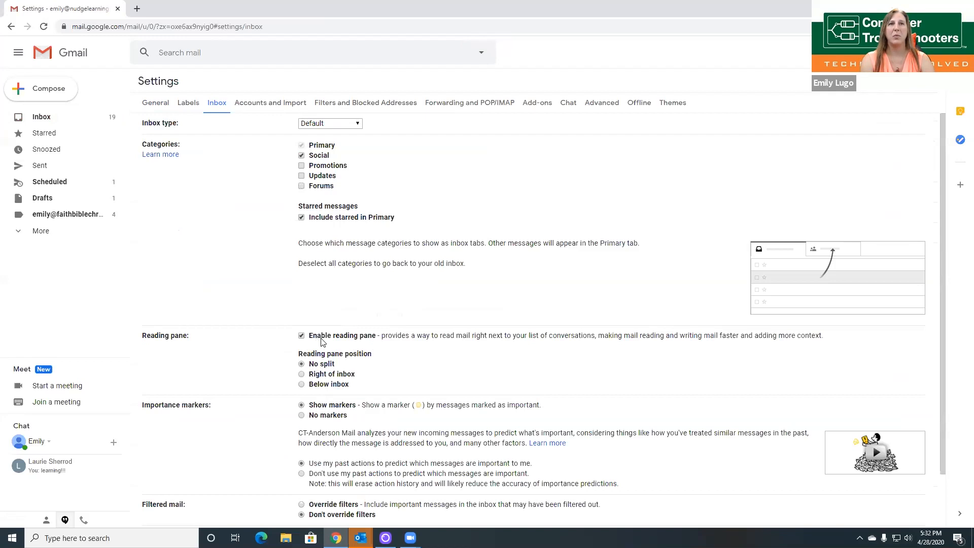
pyautogui.scroll(-2, 434, 349)
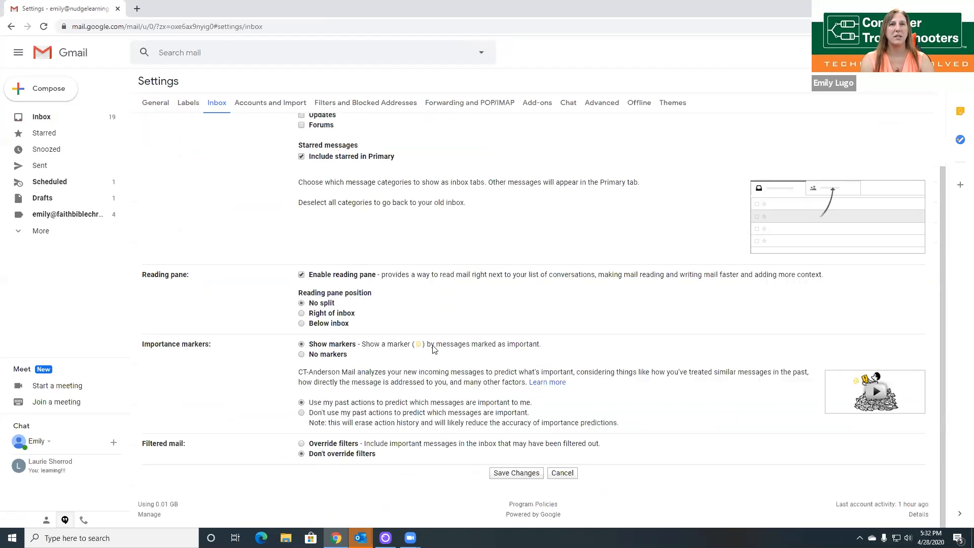
pyautogui.click(507, 474)
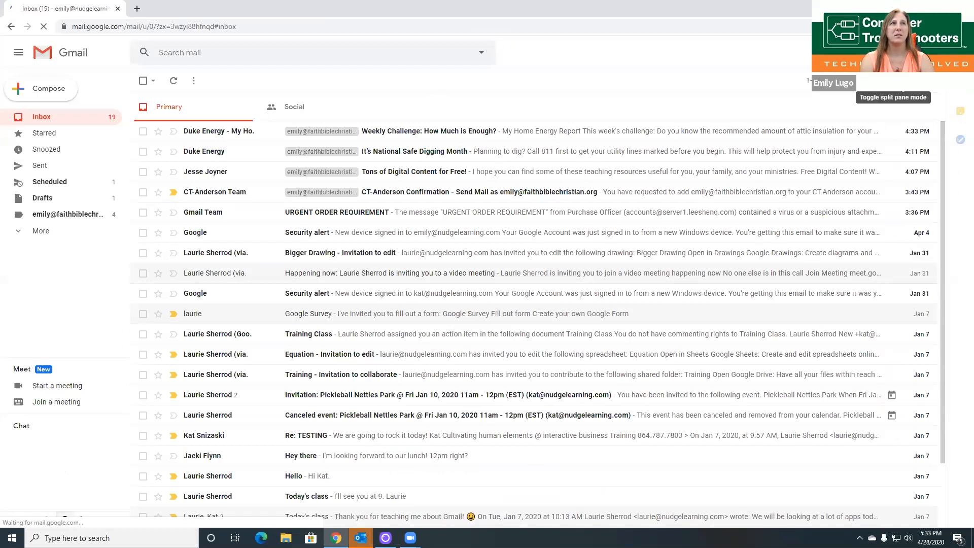
# Step: Try the Below inbox and No split layouts, then choose Vertical split
pyautogui.click(901, 89)
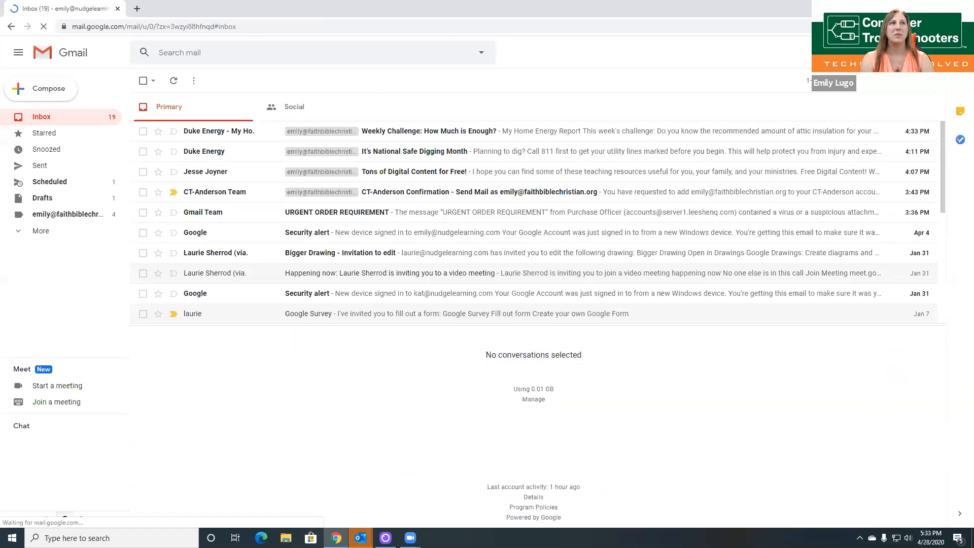
pyautogui.click(905, 86)
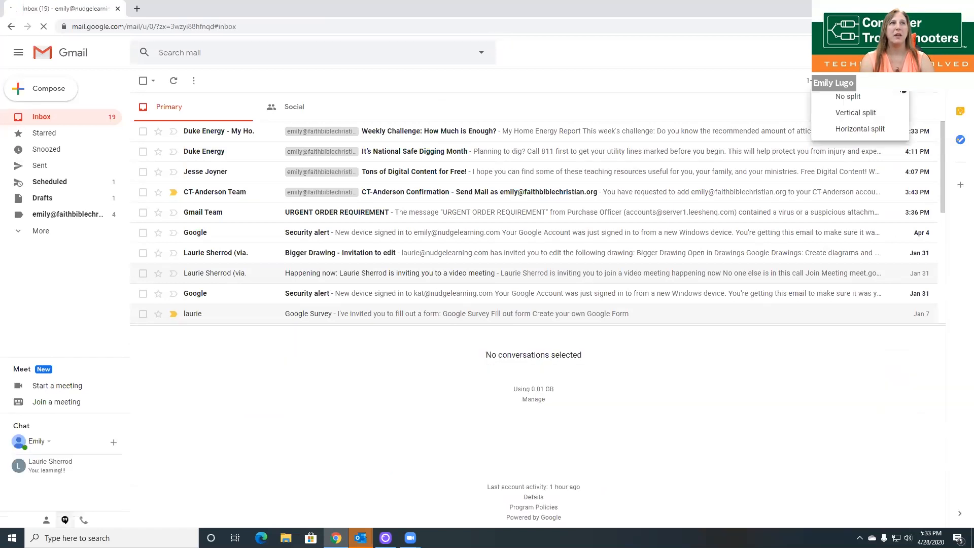
pyautogui.click(860, 100)
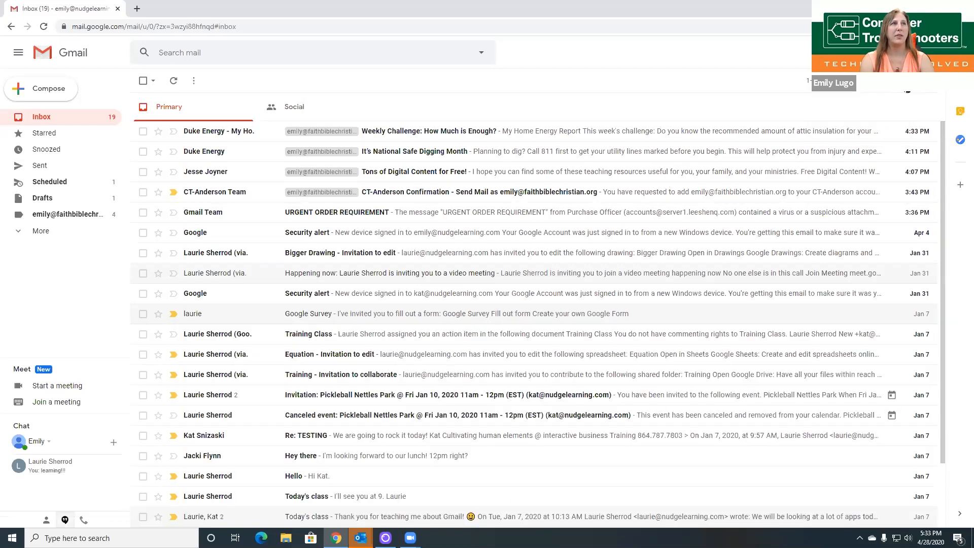
pyautogui.click(907, 88)
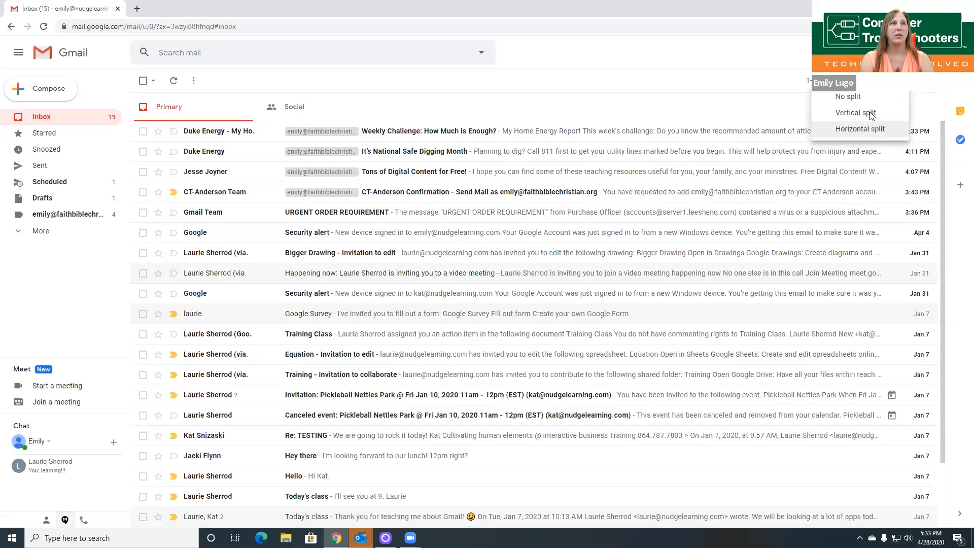
pyautogui.click(870, 114)
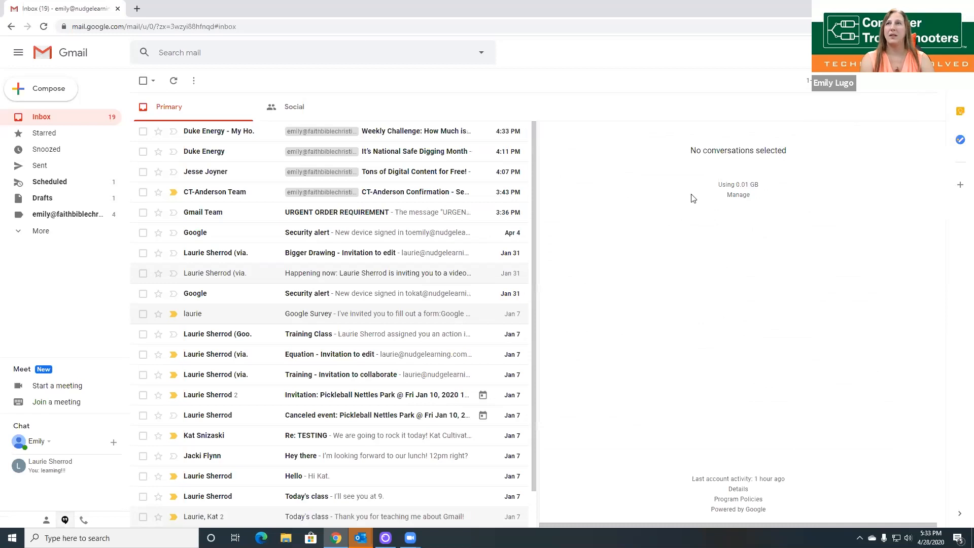
# Step: Preview the video meeting invitation and Google Survey message beside the list, twice each
pyautogui.click(323, 275)
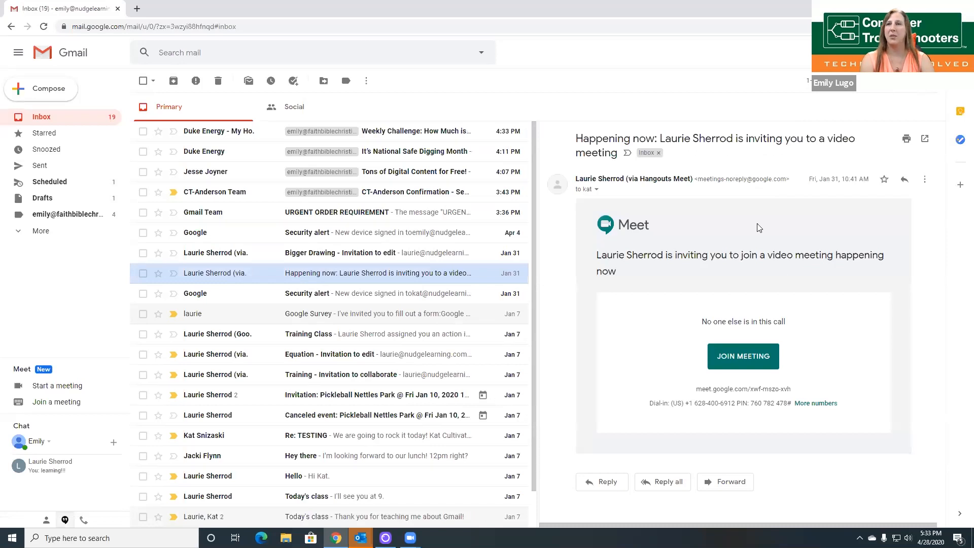
pyautogui.click(366, 306)
pyautogui.click(348, 275)
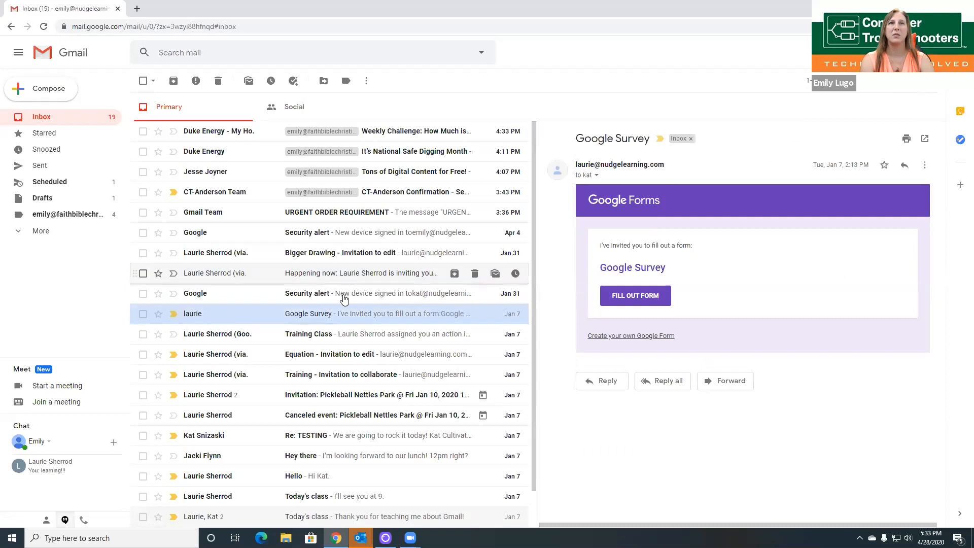
pyautogui.click(339, 314)
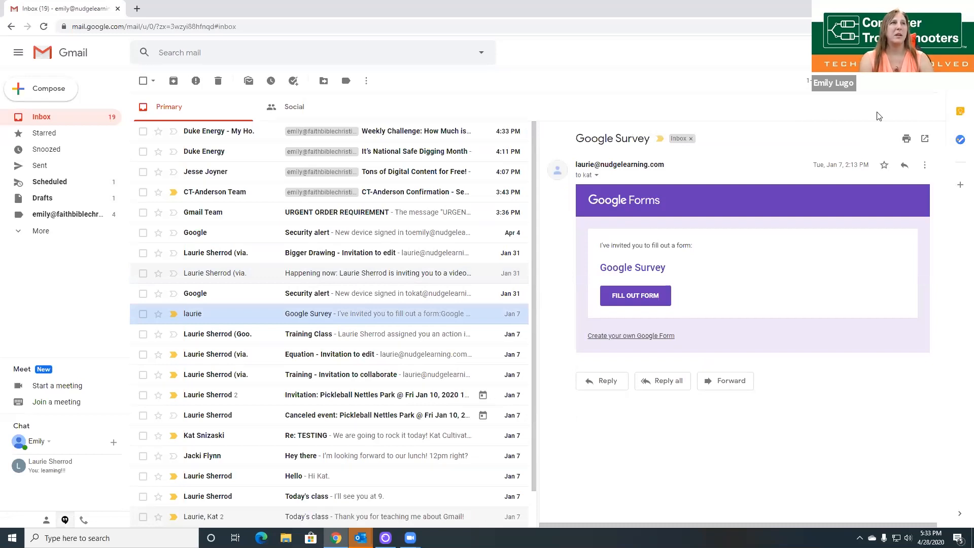
# Step: Switch the reading pane layout to Horizontal split, below the list
pyautogui.click(904, 81)
pyautogui.click(910, 82)
pyautogui.click(877, 128)
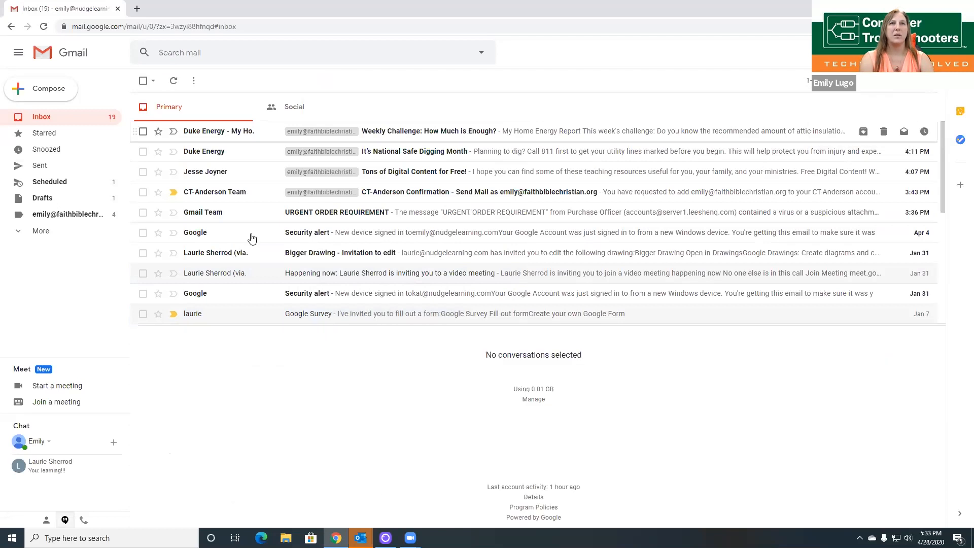
# Step: Preview the meeting invitation, enlarge the reading pane, then preview the Google Survey message
pyautogui.click(355, 274)
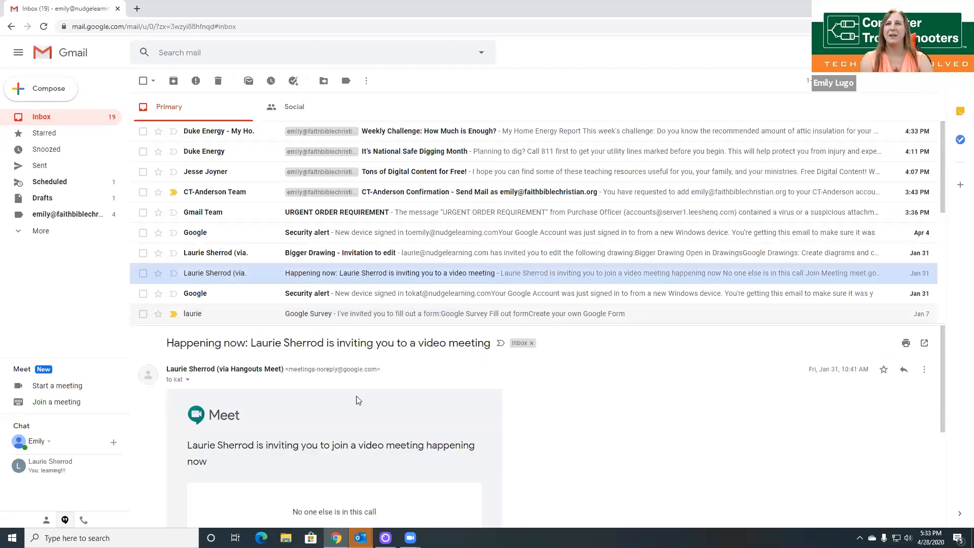
pyautogui.moveTo(423, 330); pyautogui.dragTo(435, 199)
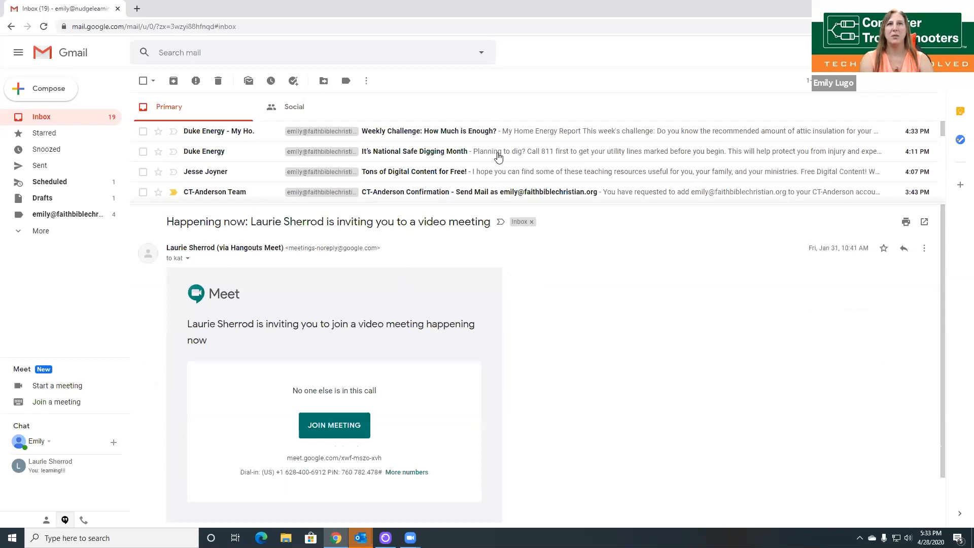
pyautogui.scroll(-1, 498, 157)
pyautogui.scroll(-3, 498, 159)
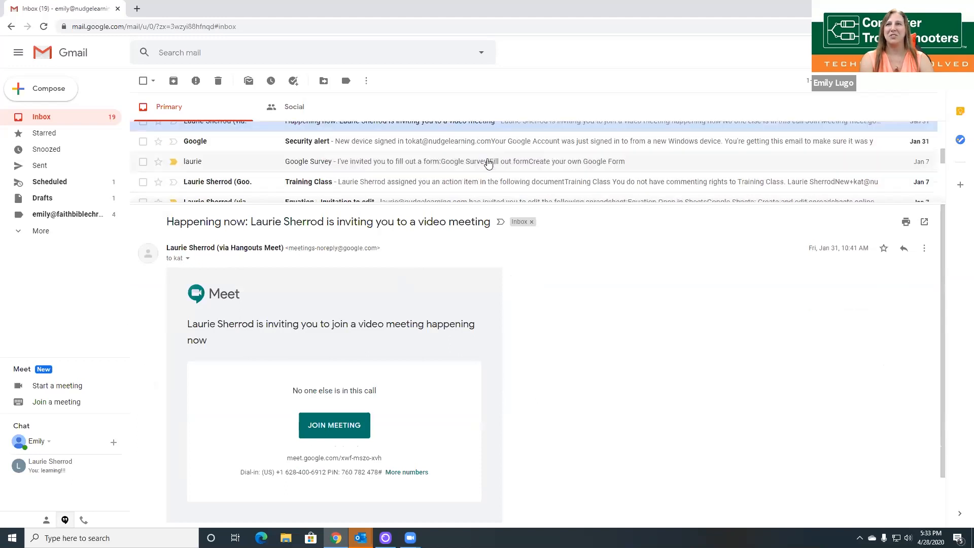
pyautogui.click(487, 162)
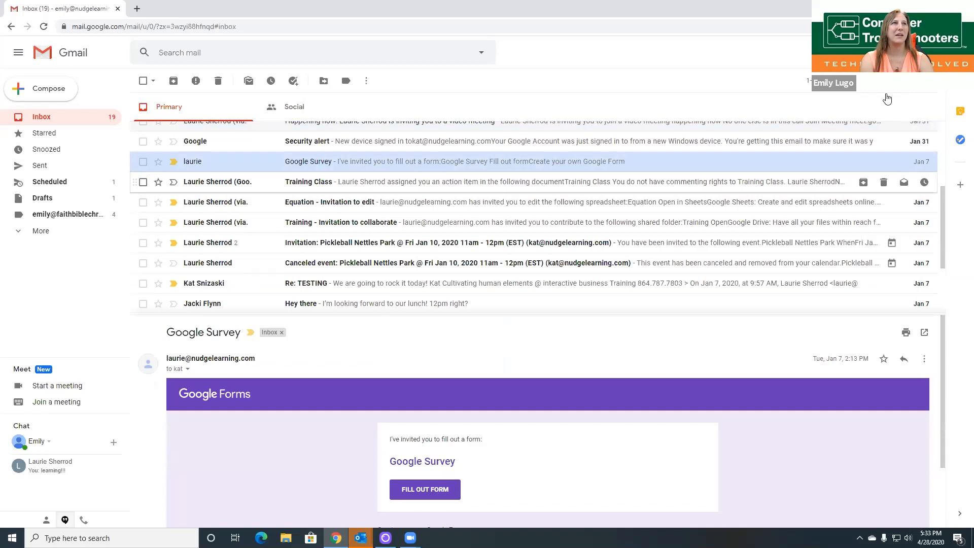
# Step: Toggle split view off and back on, then bring up the split layout choices
pyautogui.click(896, 83)
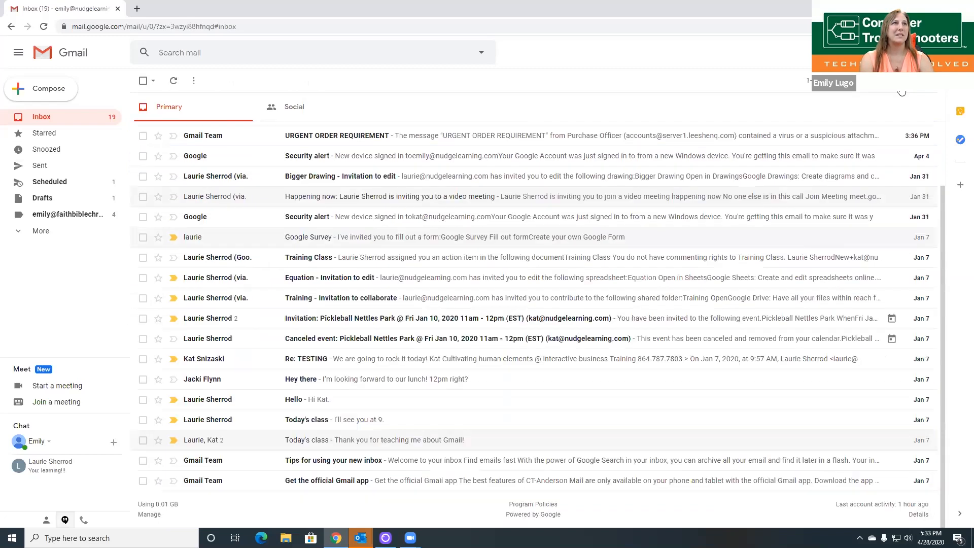
pyautogui.click(896, 82)
pyautogui.click(904, 81)
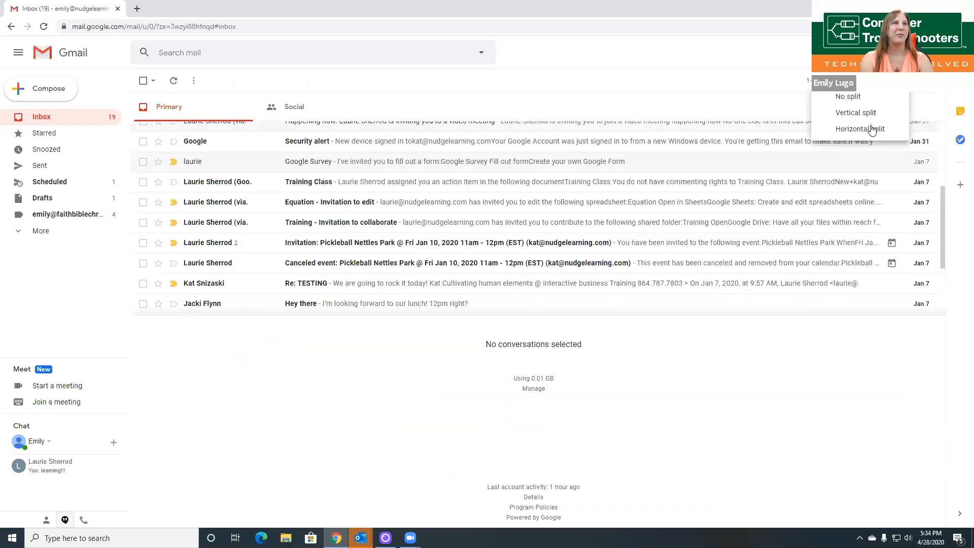
# Step: Choose Vertical split, preview the video meeting invitation, and drag the divider to widen the list
pyautogui.click(864, 114)
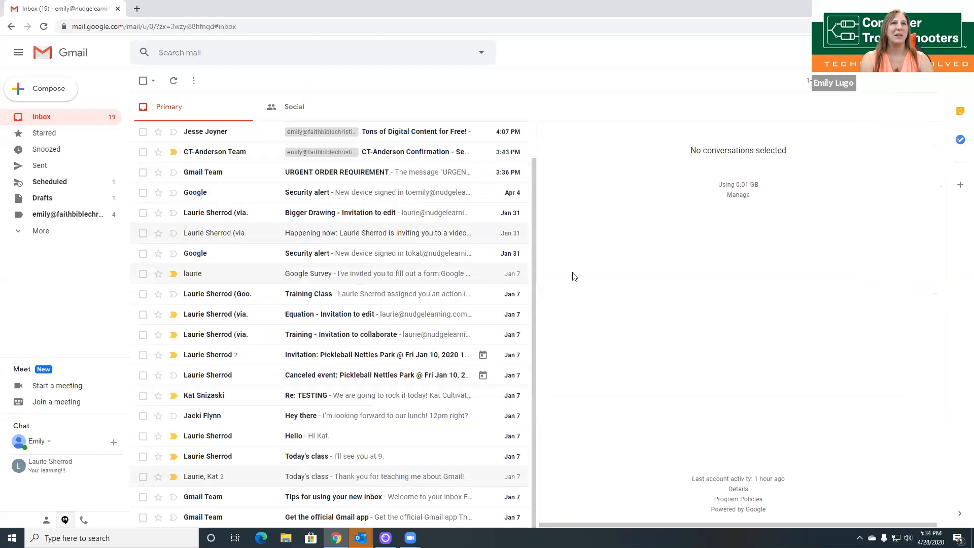
pyautogui.click(319, 238)
pyautogui.moveTo(537, 300); pyautogui.dragTo(564, 302)
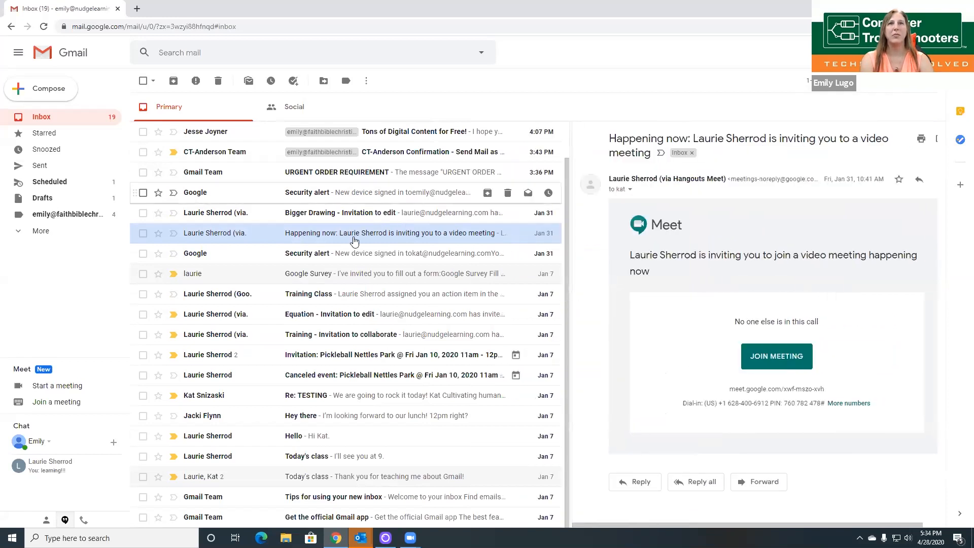
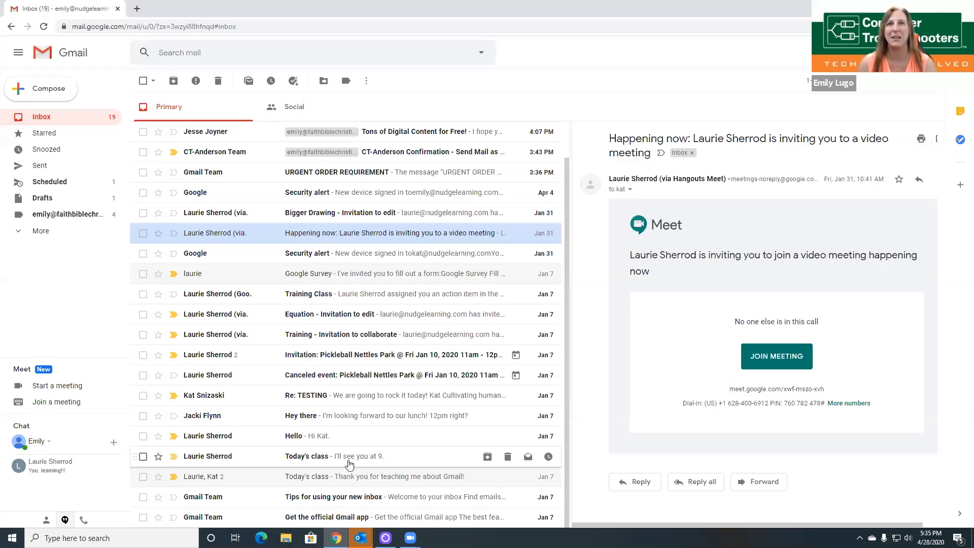
# Step: Expand the sidebar's extra folders and categories, then bring up the quick settings menu
pyautogui.click(65, 234)
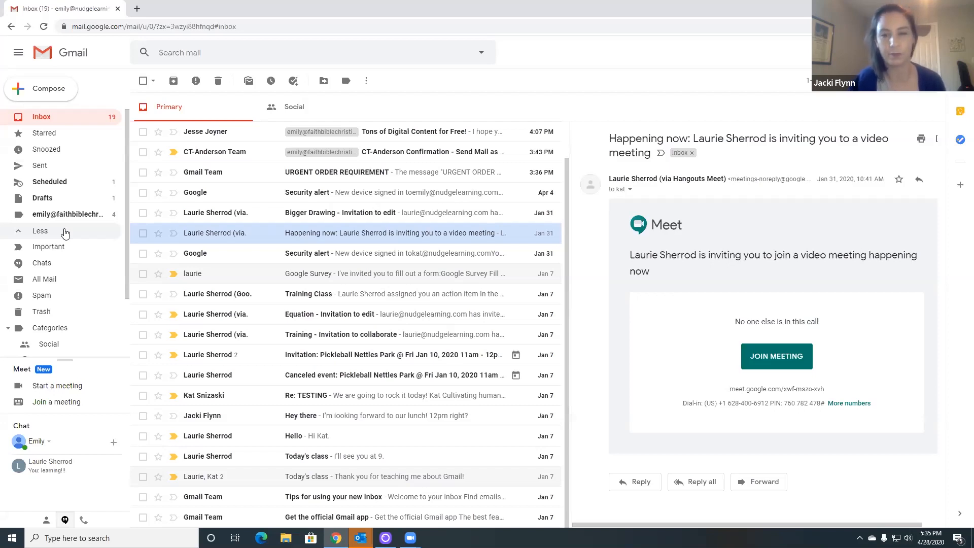
pyautogui.click(924, 82)
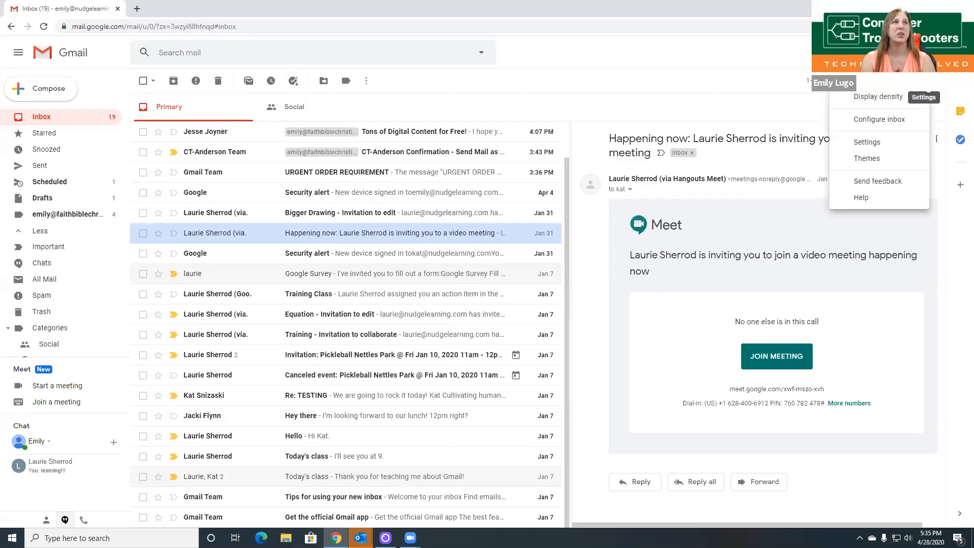
pyautogui.click(882, 143)
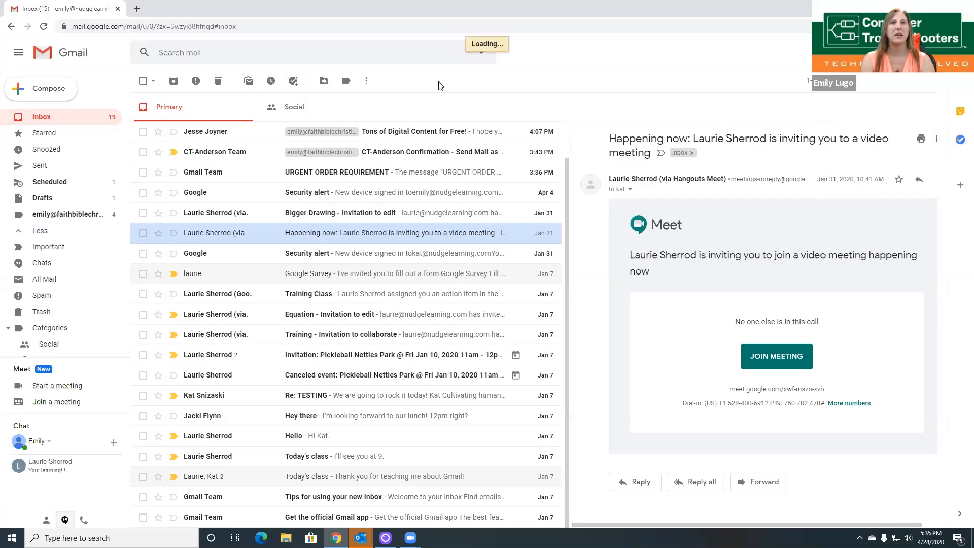
pyautogui.click(214, 103)
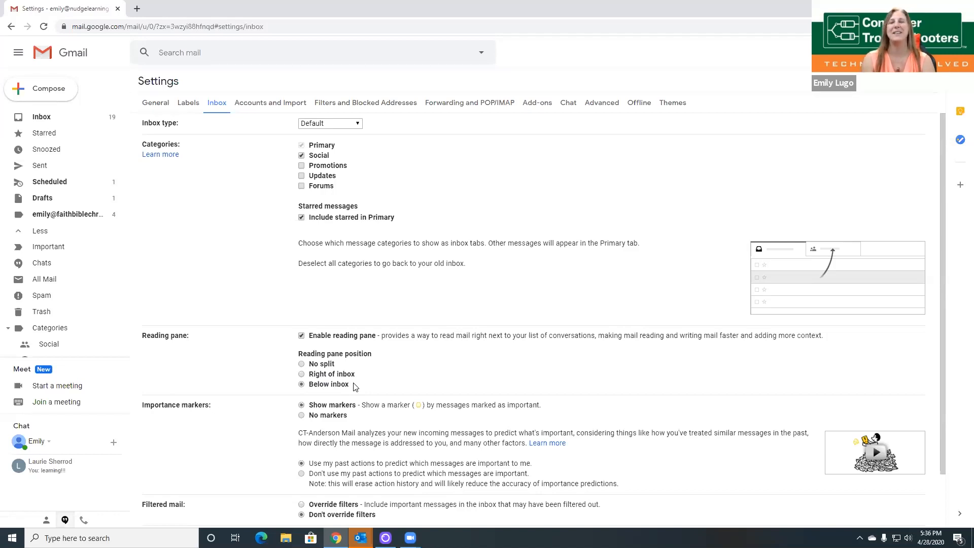
pyautogui.click(302, 374)
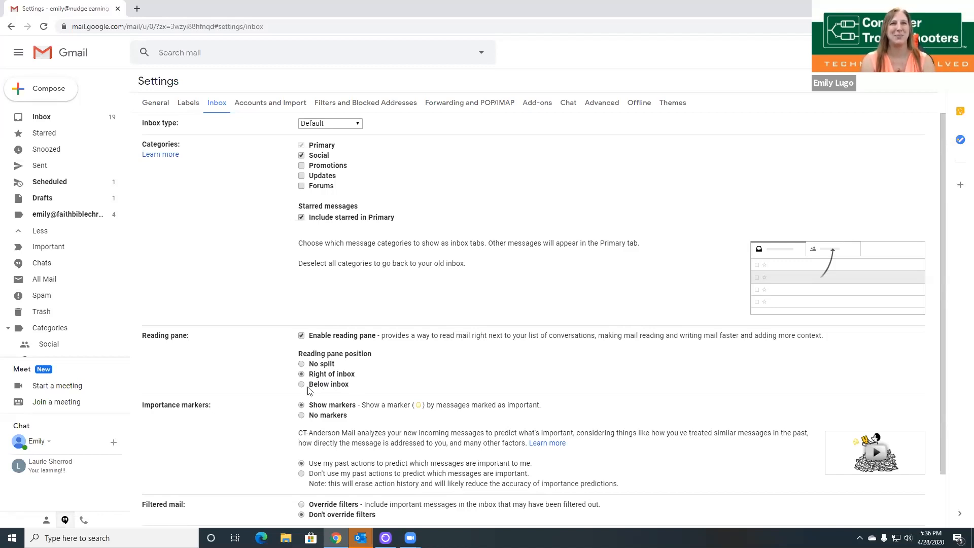
pyautogui.click(302, 364)
pyautogui.click(302, 375)
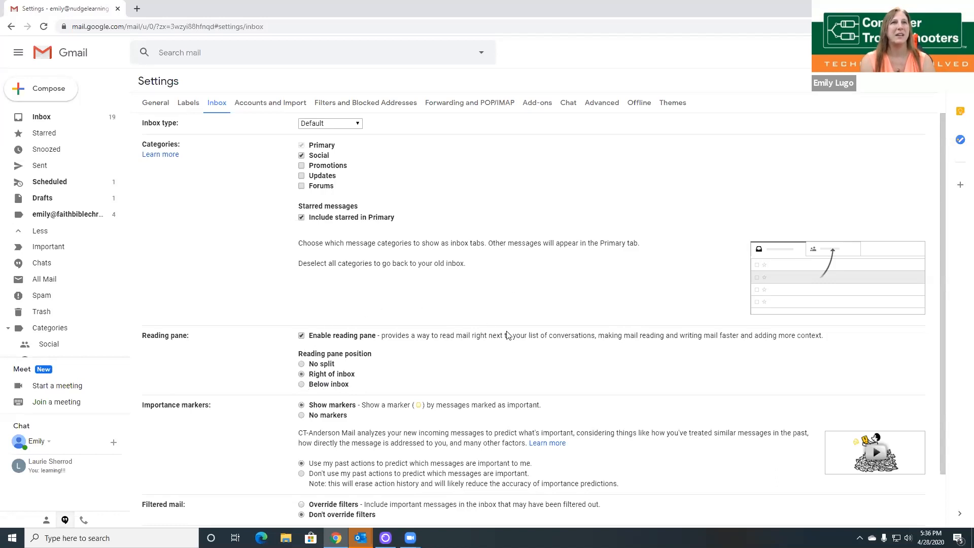
pyautogui.scroll(-3, 507, 332)
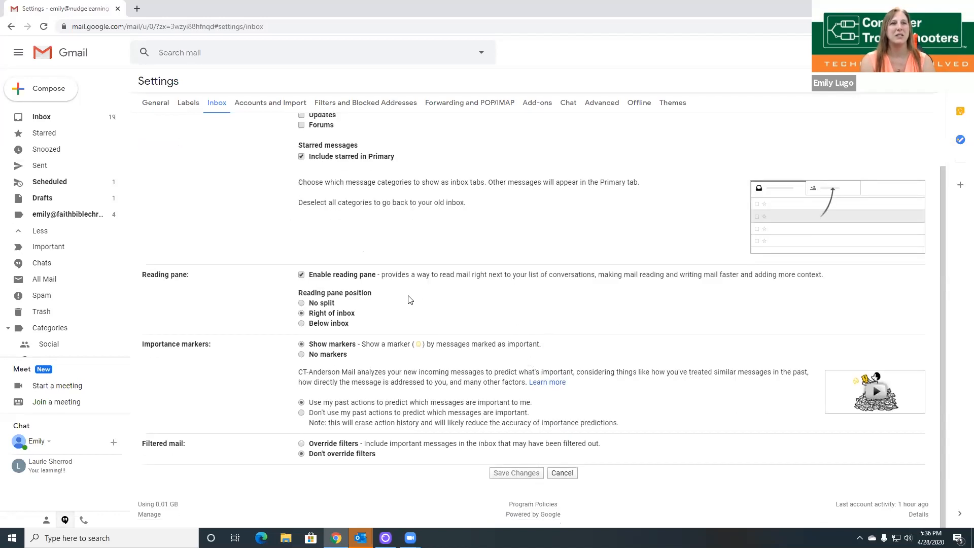
pyautogui.click(562, 472)
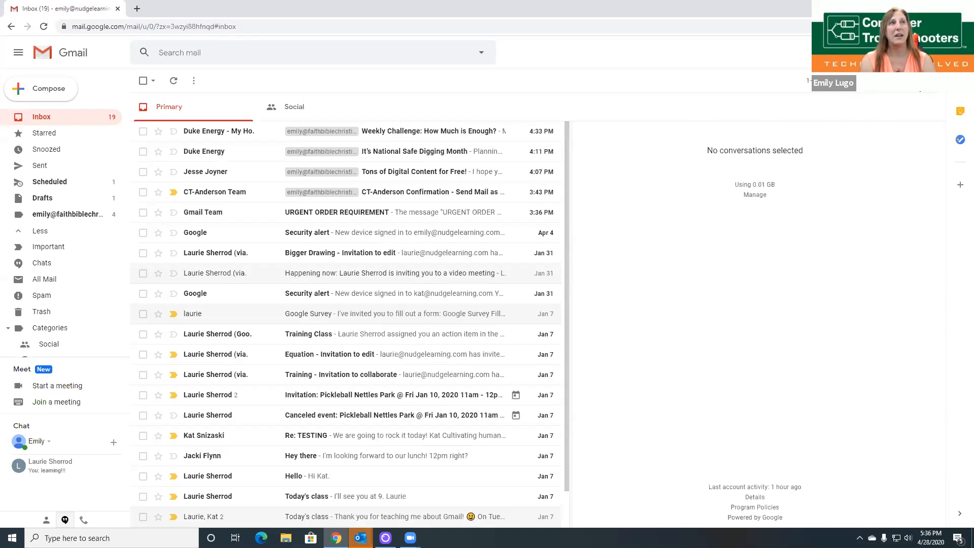
# Step: Try Vertical split, then set the reading pane layout to No split for a full-width list
pyautogui.click(900, 86)
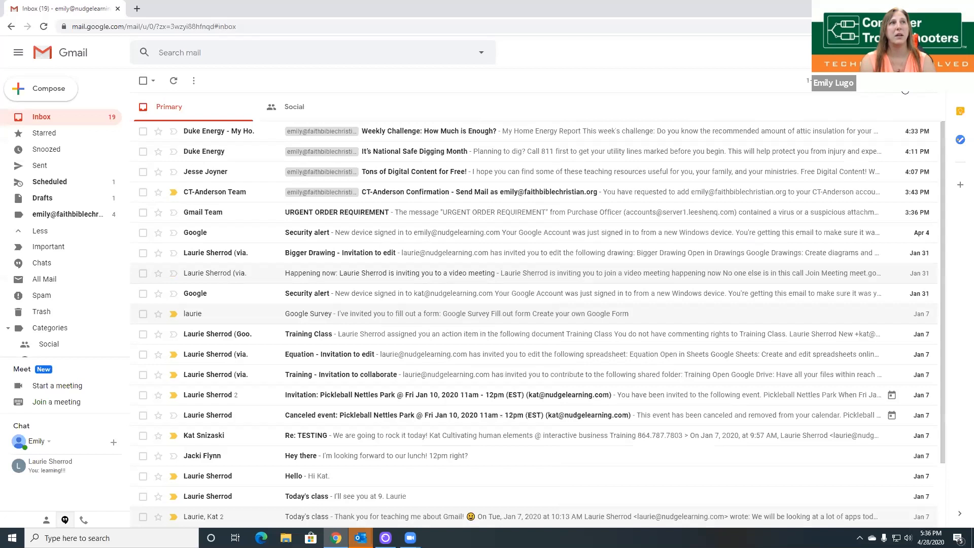
pyautogui.click(906, 86)
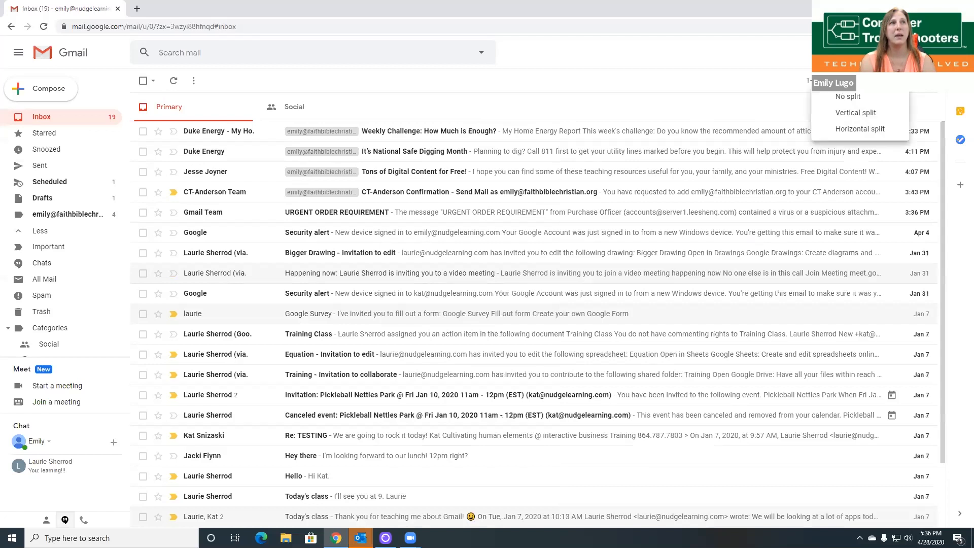
pyautogui.click(886, 118)
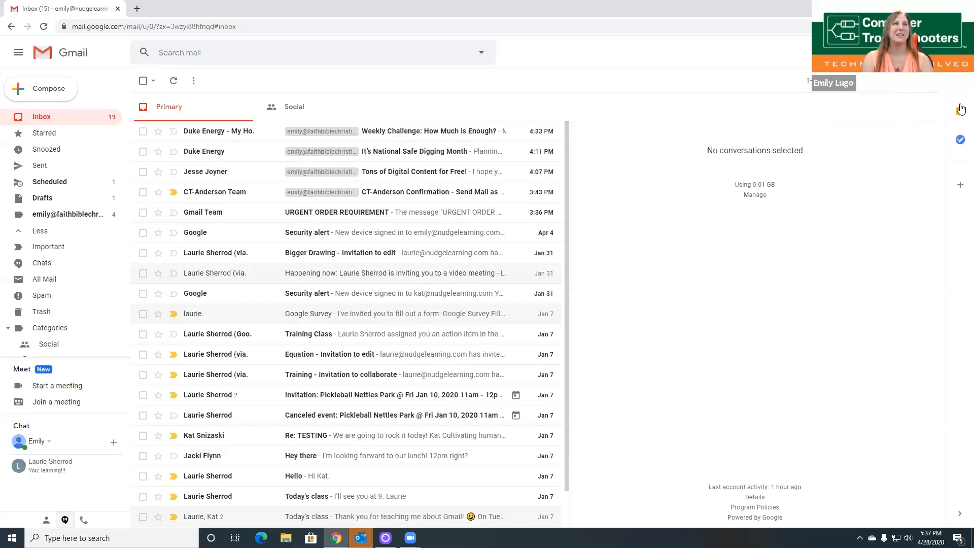
pyautogui.click(906, 86)
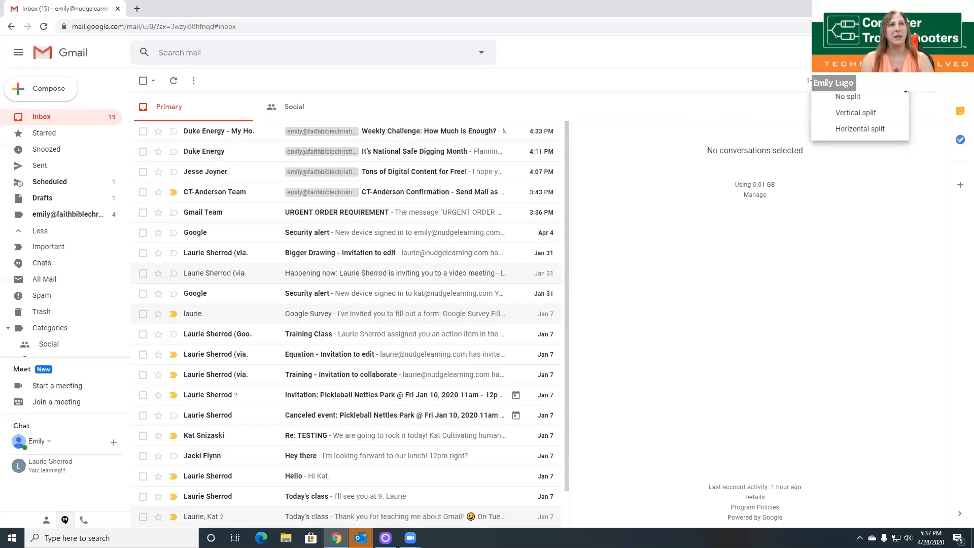
pyautogui.click(705, 393)
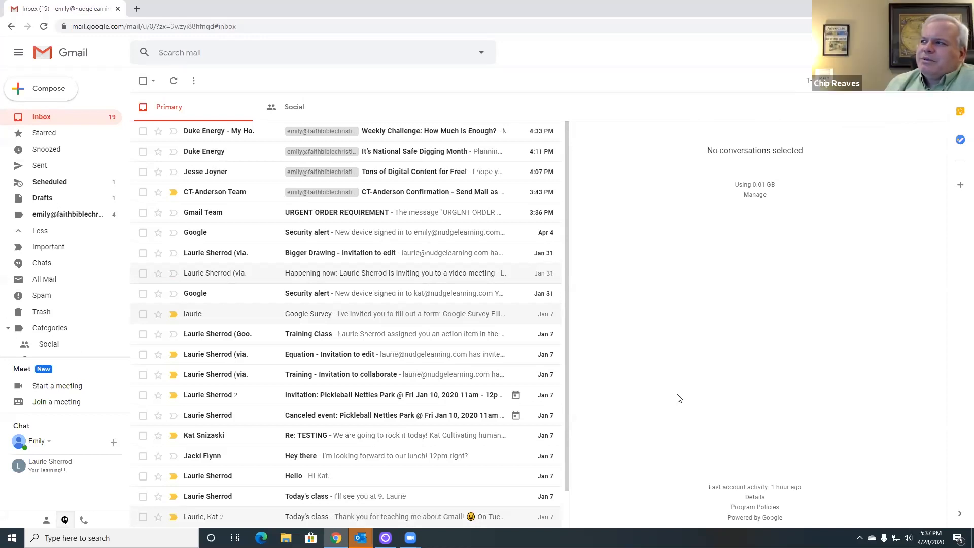
pyautogui.click(905, 81)
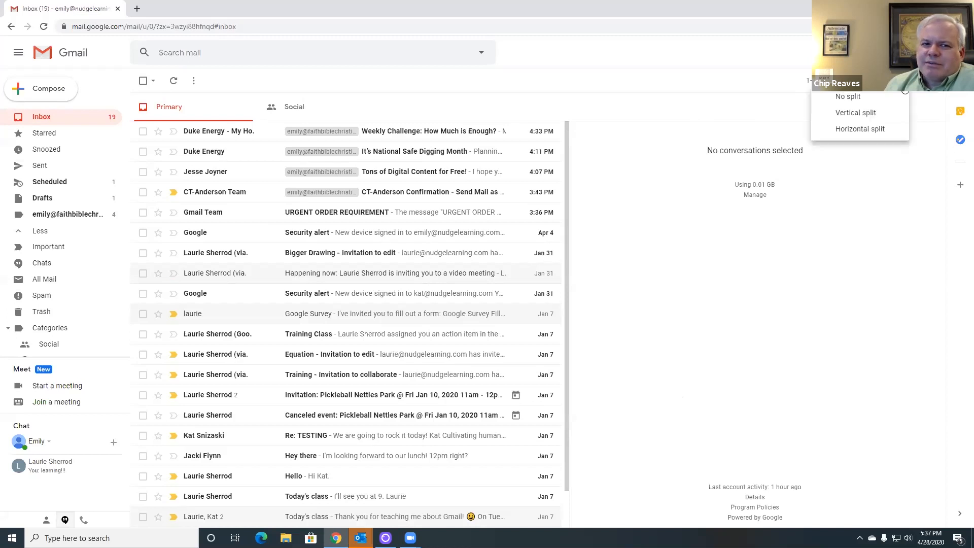
pyautogui.click(884, 99)
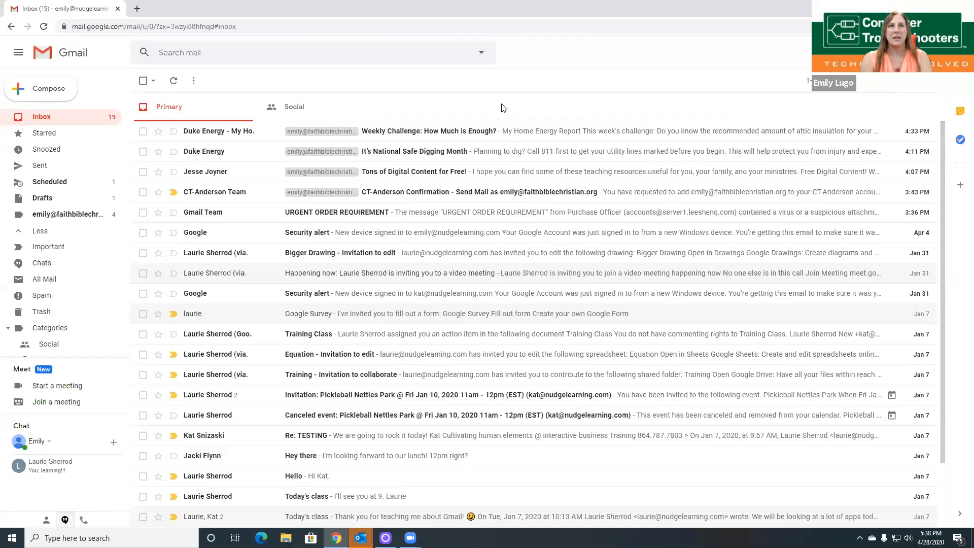
pyautogui.click(921, 80)
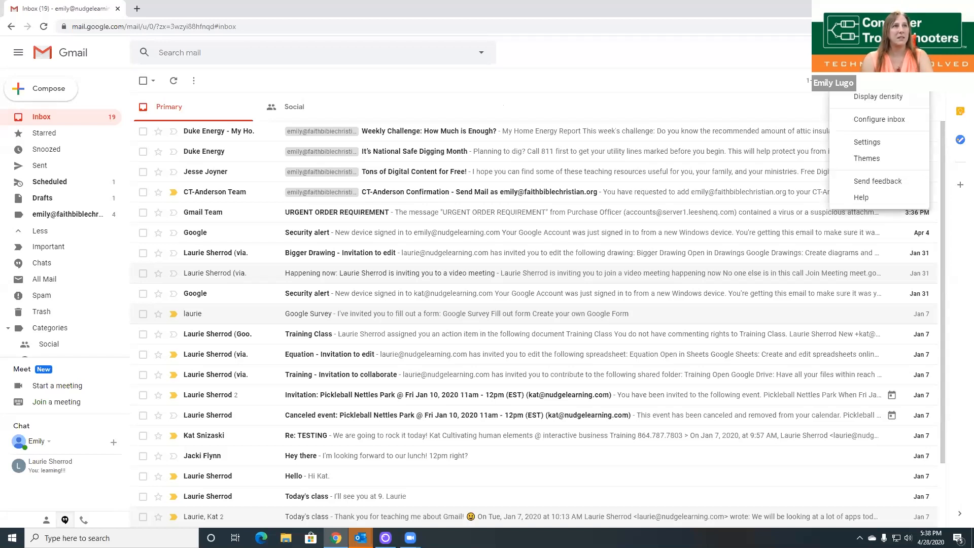
pyautogui.click(703, 83)
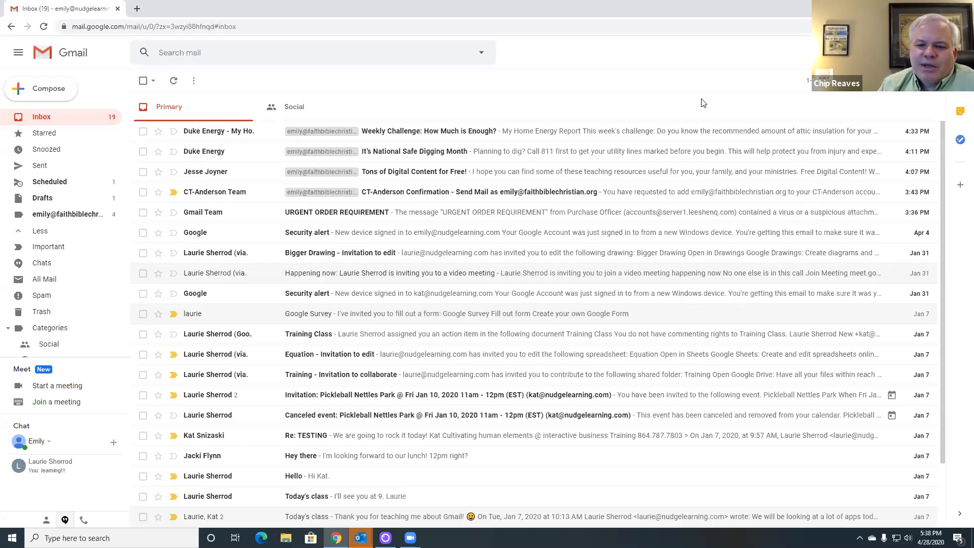
pyautogui.scroll(-2, 88, 290)
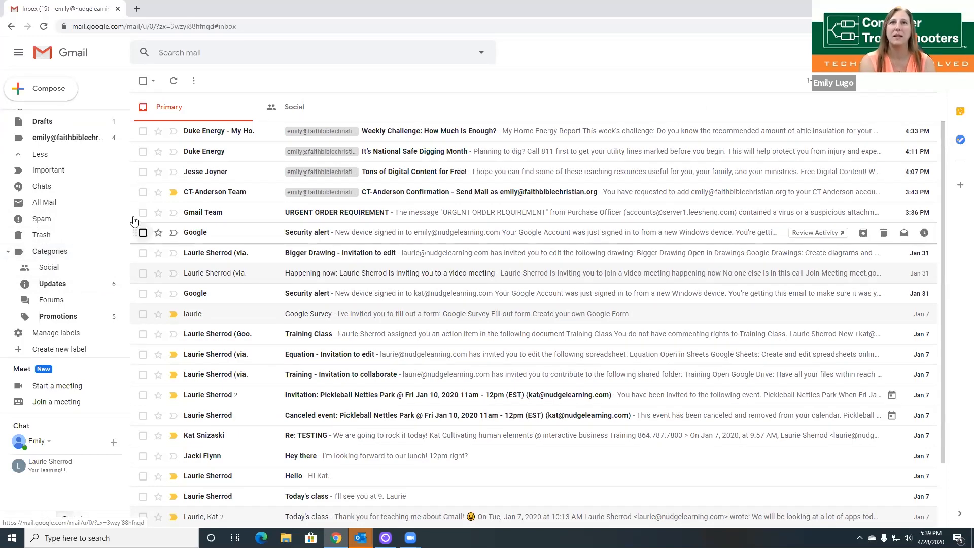
# Step: Drag the Duke Energy weekly challenge email onto Important, then go to Manage labels
pyautogui.scroll(3, 127, 306)
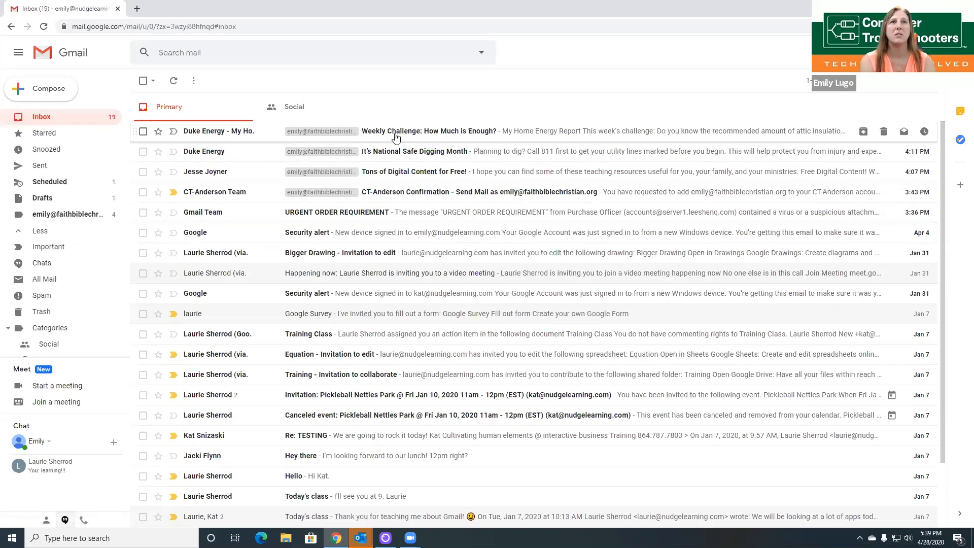
pyautogui.moveTo(394, 136); pyautogui.dragTo(44, 248)
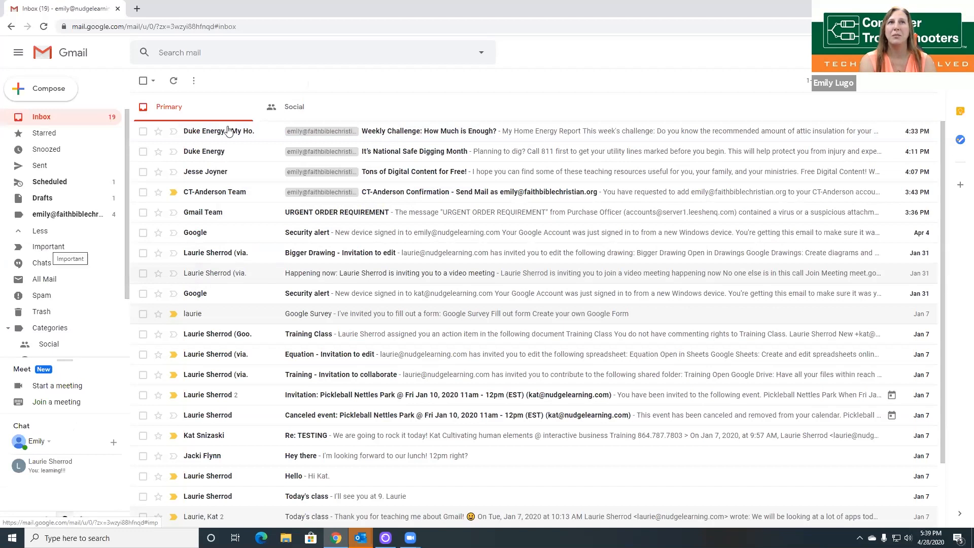
pyautogui.moveTo(50, 252); pyautogui.dragTo(44, 250)
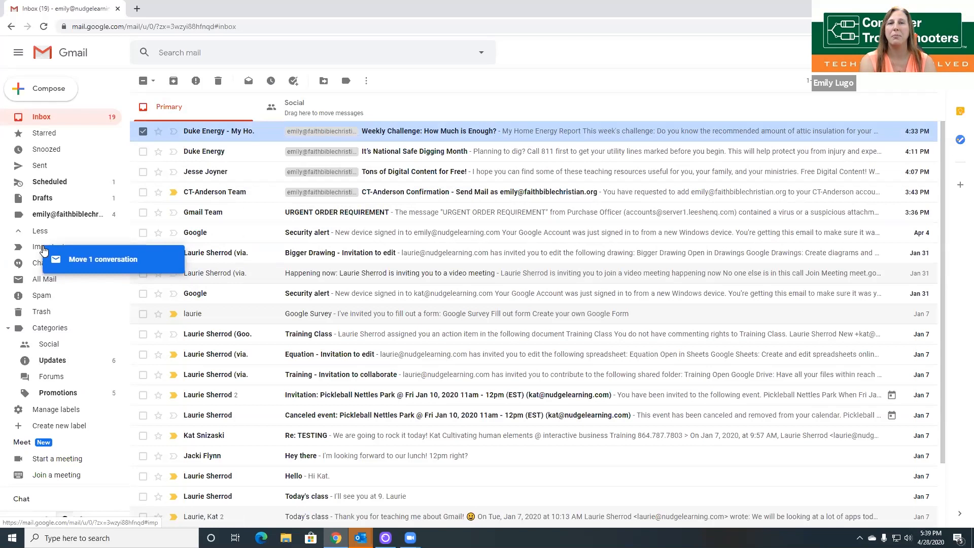
pyautogui.moveTo(44, 250); pyautogui.dragTo(43, 250)
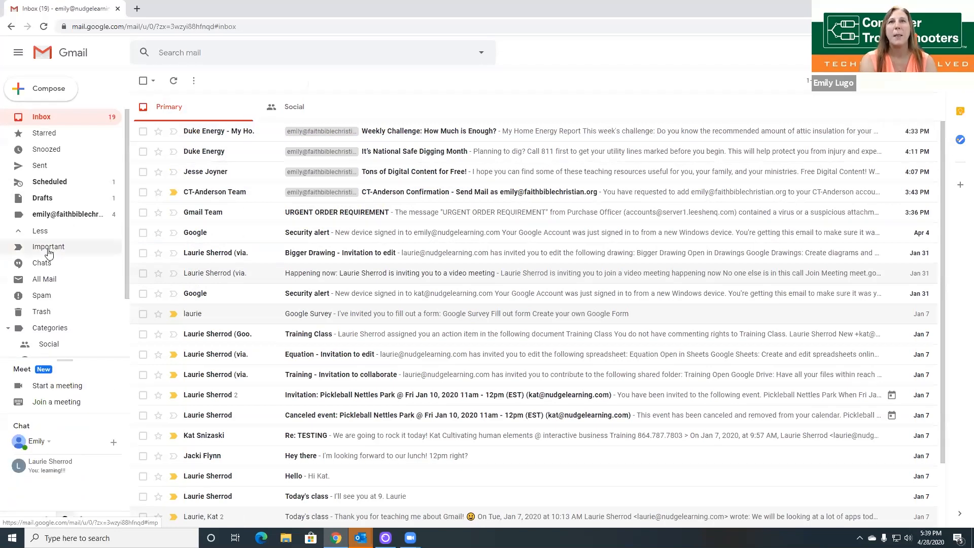
pyautogui.scroll(-2, 61, 238)
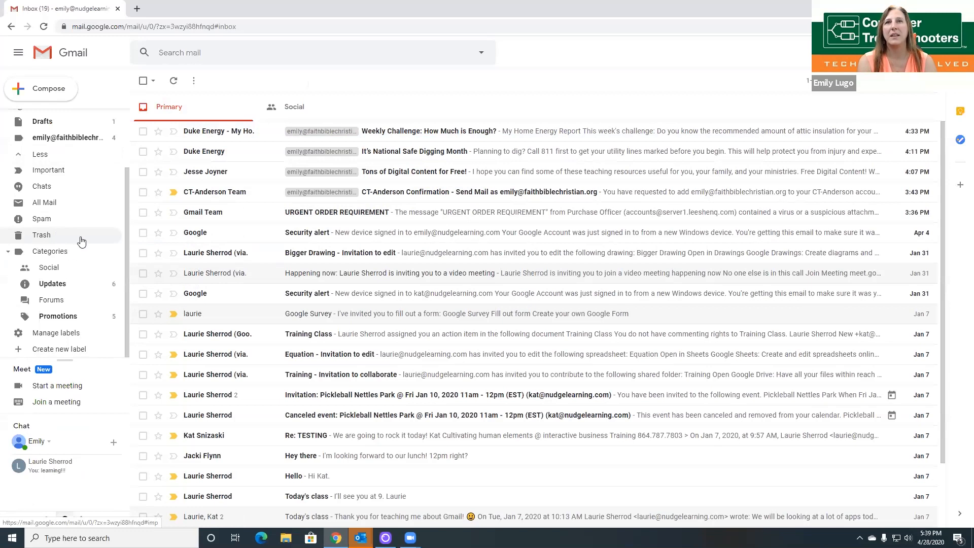
pyautogui.click(70, 337)
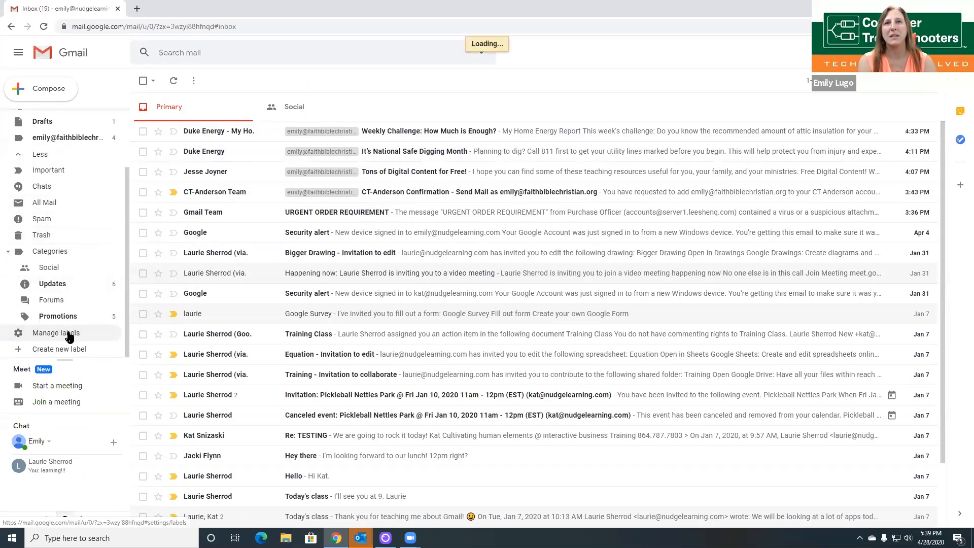
# Step: Create a new label named 'My Folder'
pyautogui.click(21, 349)
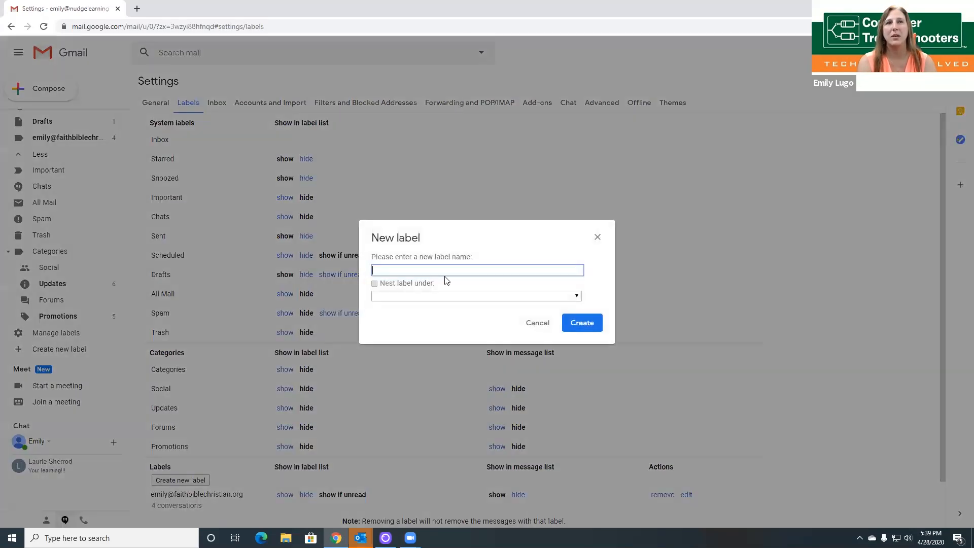
pyautogui.write('My Folder')
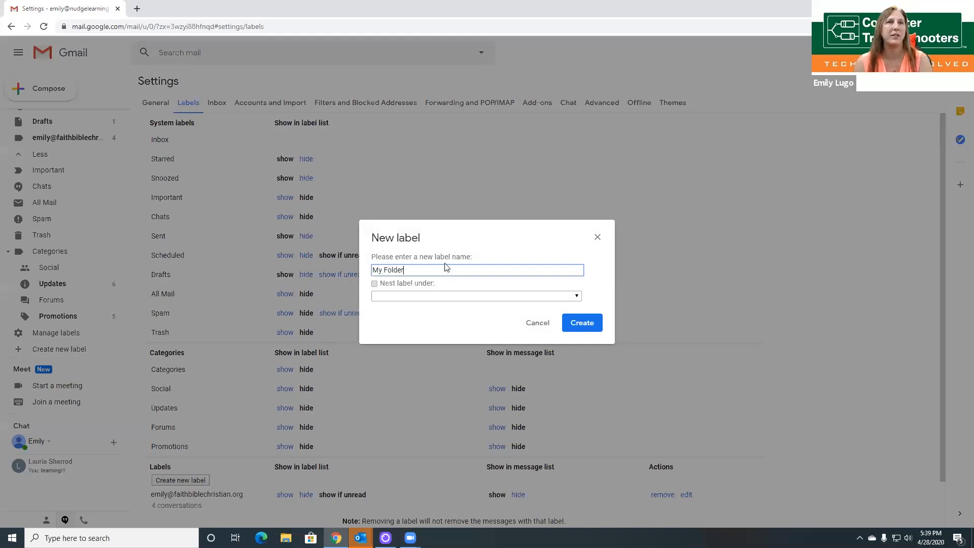
pyautogui.click(583, 327)
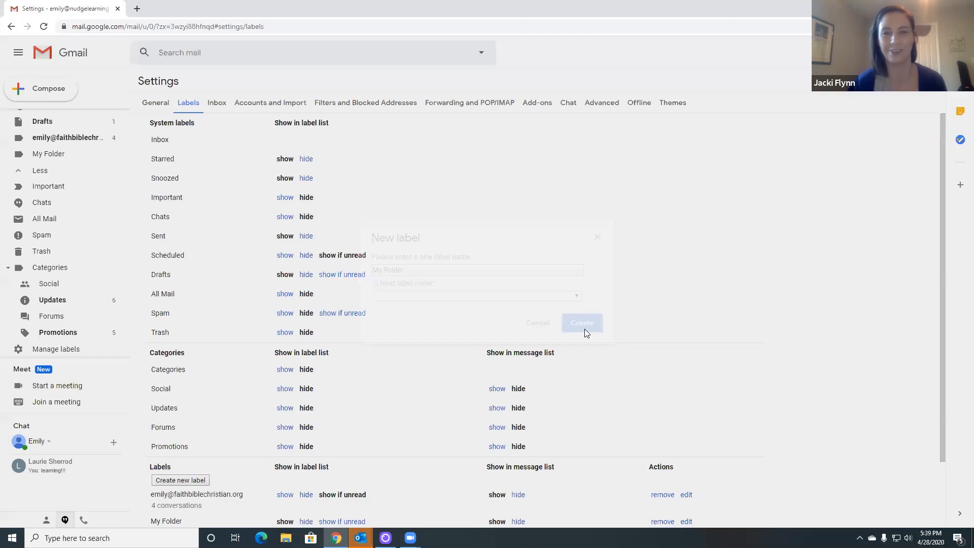
# Step: Move the top Duke Energy message from the inbox into My Folder and view it there
pyautogui.scroll(3, 94, 178)
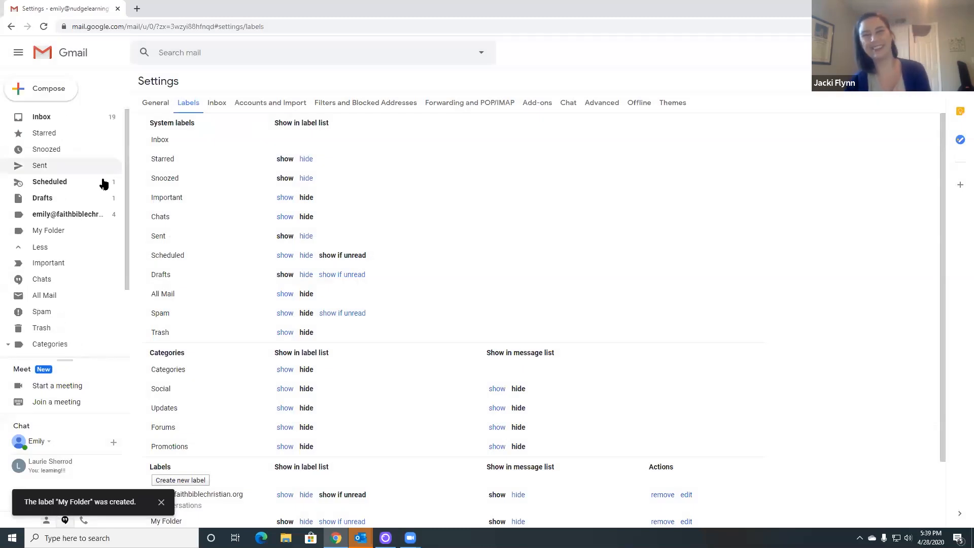
pyautogui.click(57, 116)
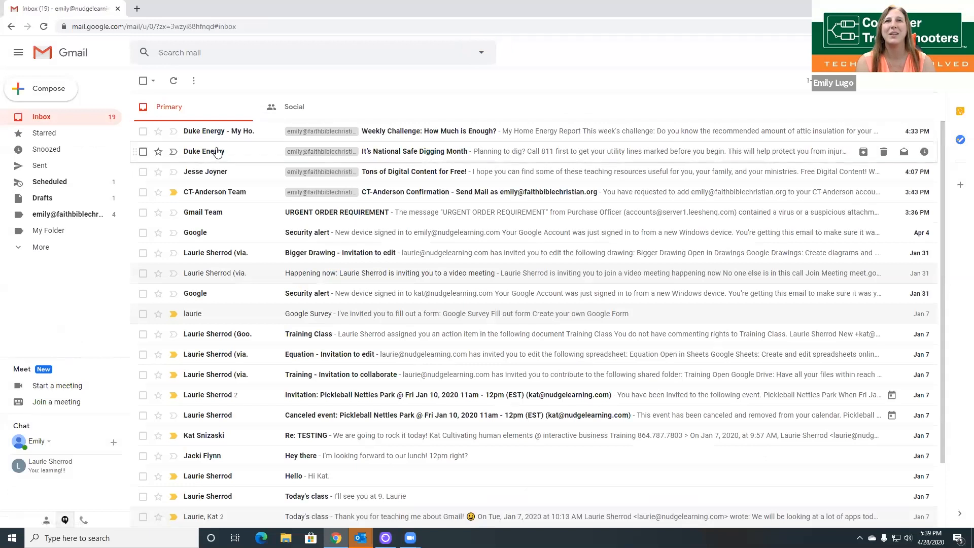
pyautogui.moveTo(215, 143); pyautogui.dragTo(118, 227)
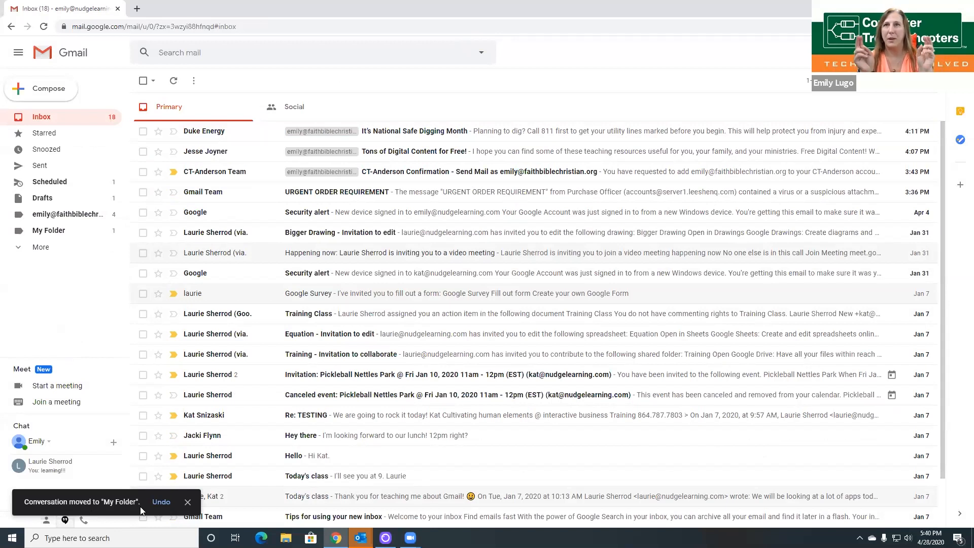
pyautogui.click(45, 234)
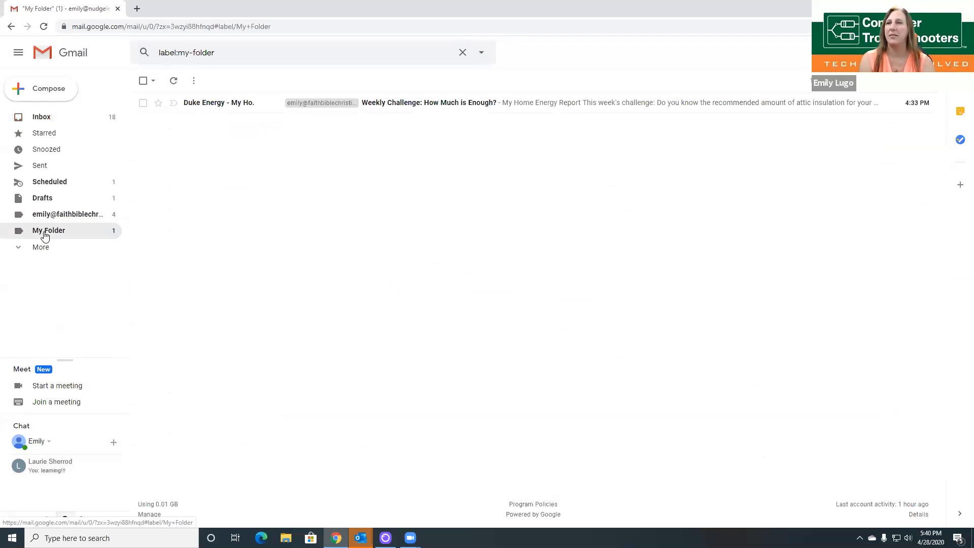
# Step: Return to the inbox and open the 'Happening now' meeting invitation
pyautogui.click(46, 118)
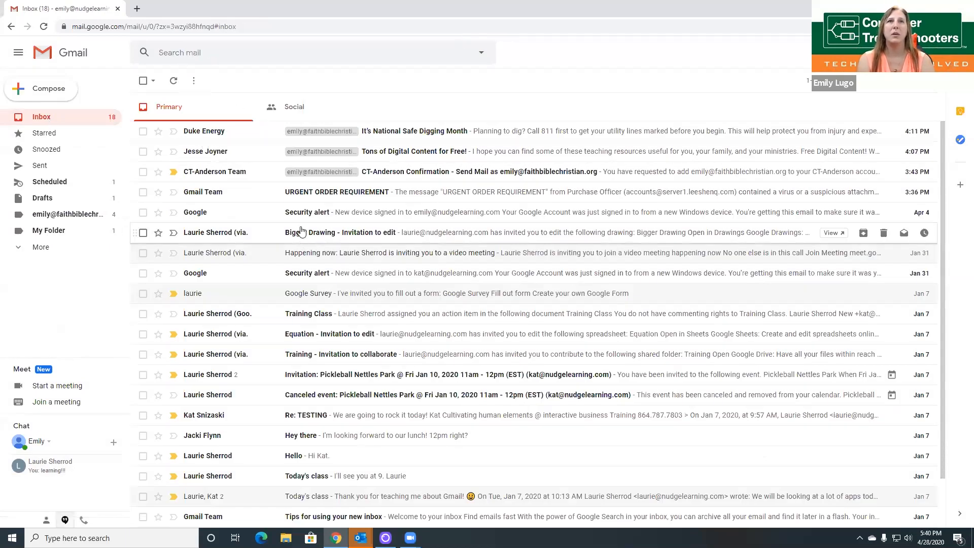
pyautogui.click(318, 257)
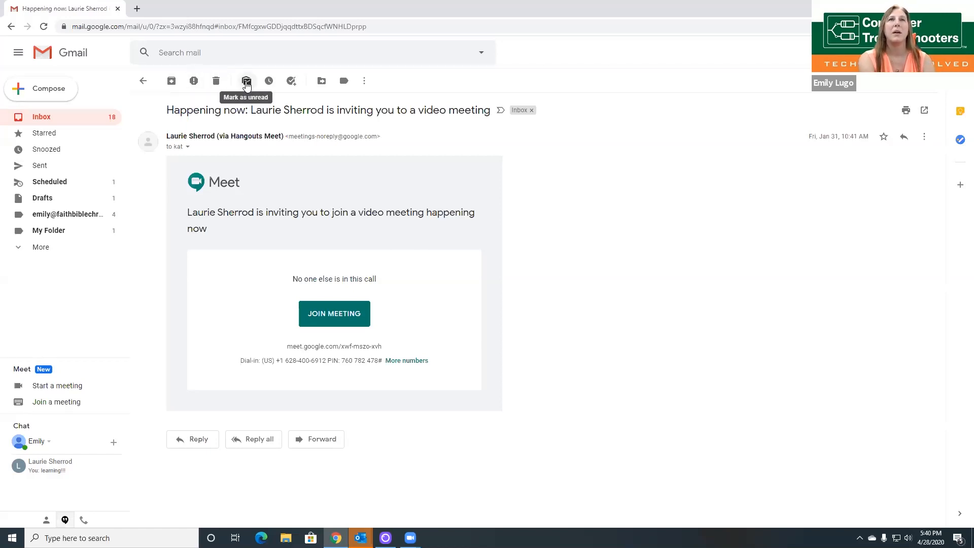
# Step: Apply the Social label to the 'Happening now' invitation and move it to Social
pyautogui.click(345, 83)
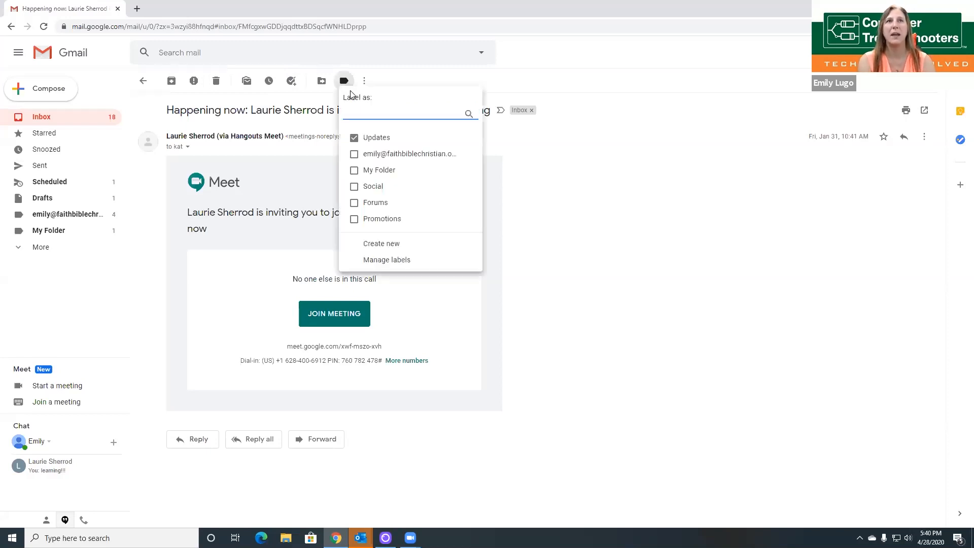
pyautogui.click(353, 188)
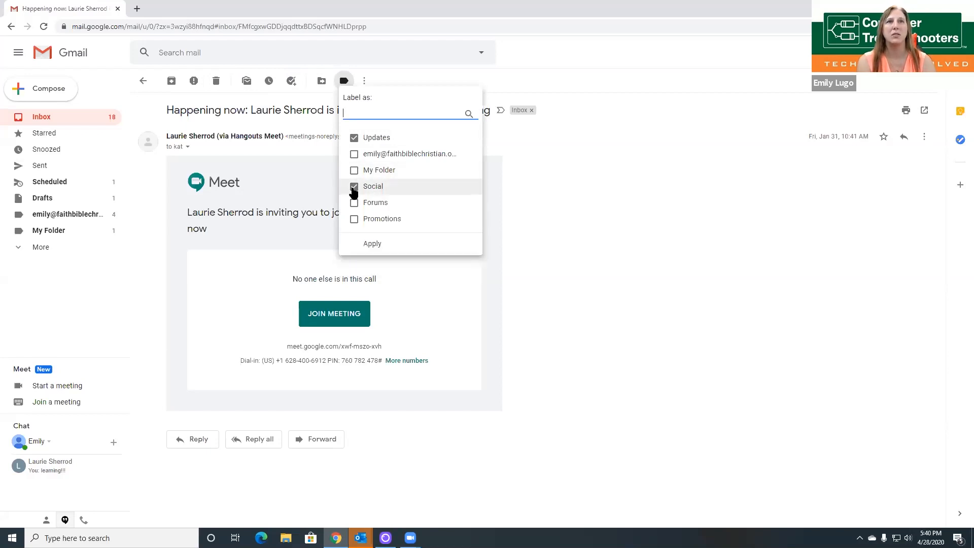
pyautogui.click(379, 245)
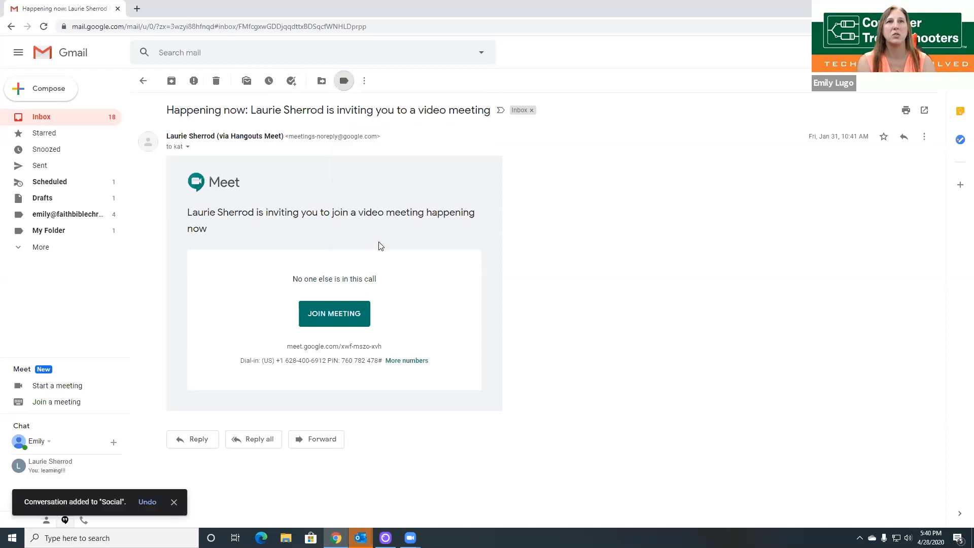
pyautogui.click(322, 84)
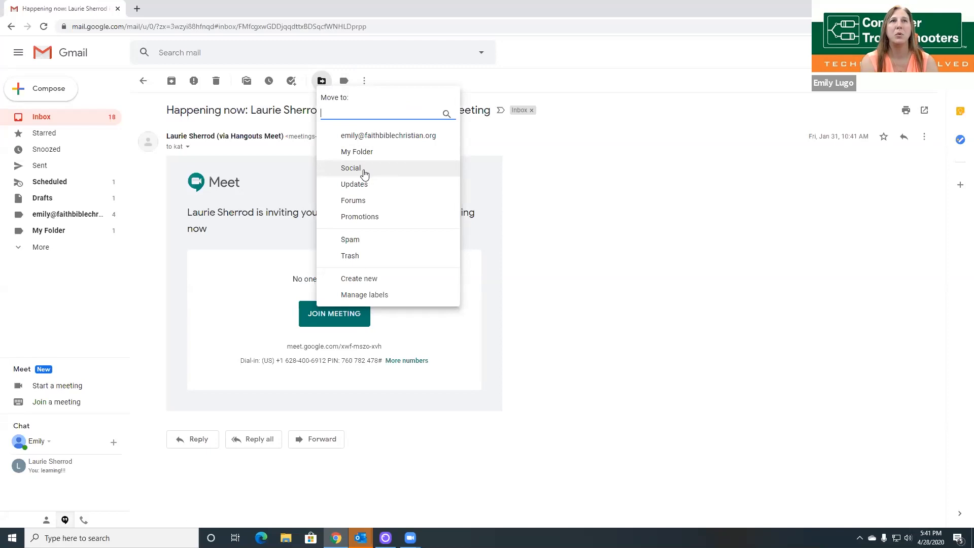
pyautogui.click(364, 174)
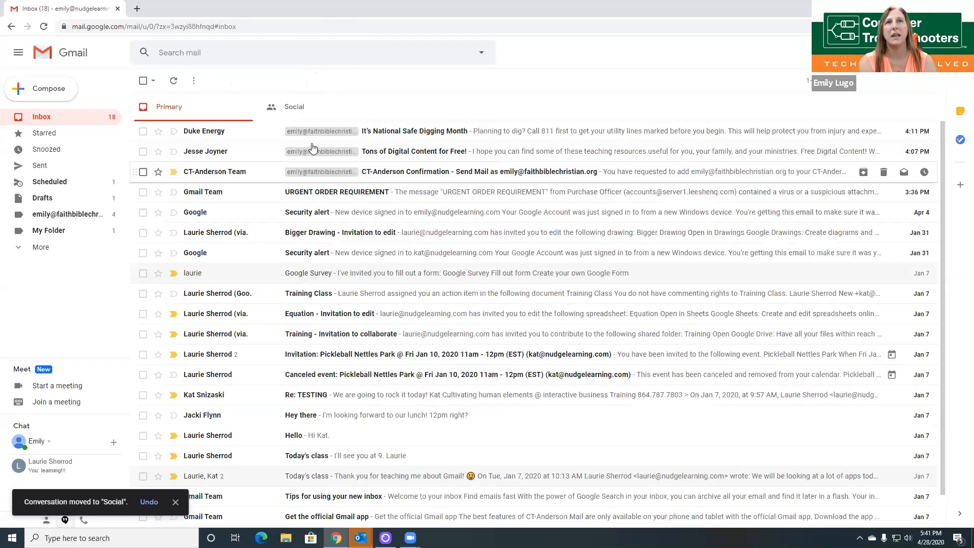
# Step: Check the Social tab, return to Primary, and expand the sidebar's extra folders
pyautogui.click(291, 109)
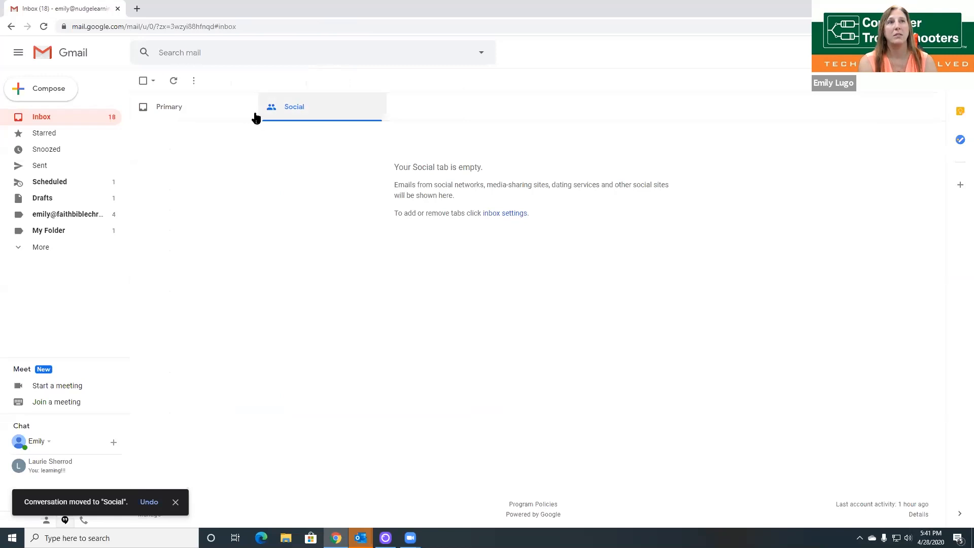
pyautogui.click(182, 112)
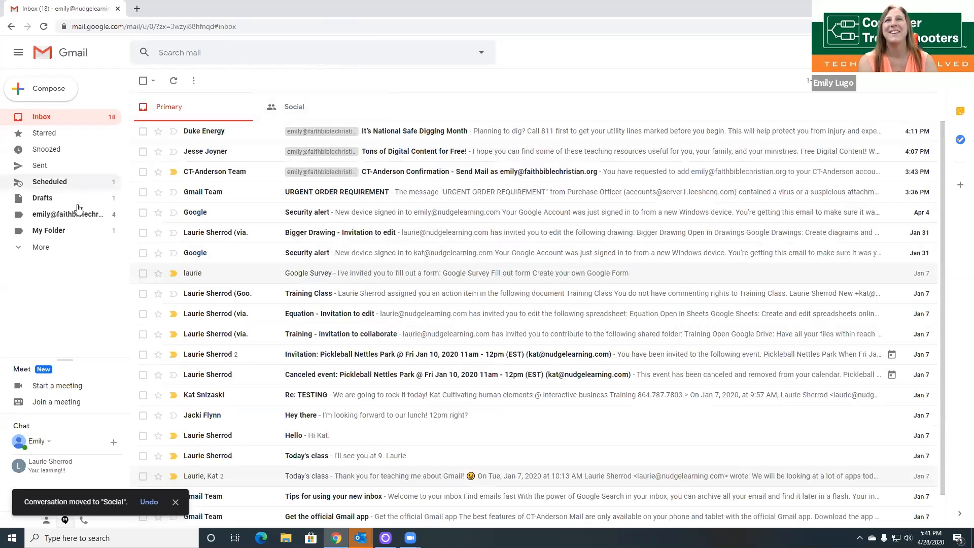
pyautogui.click(50, 248)
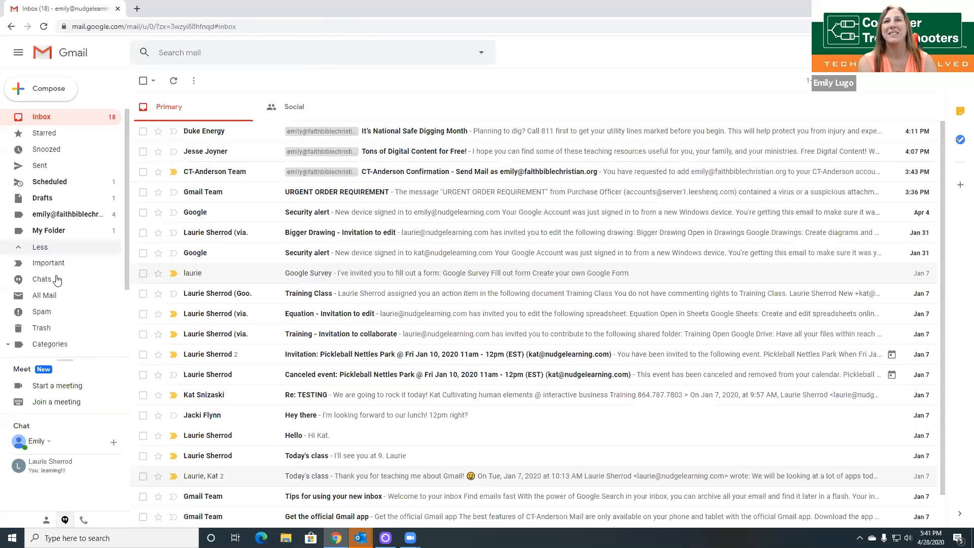
pyautogui.click(57, 299)
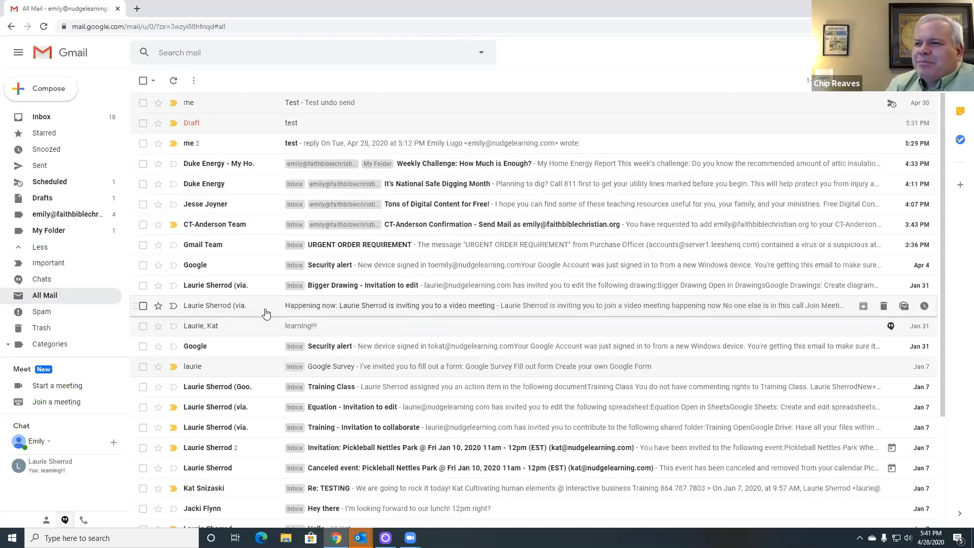
pyautogui.click(323, 313)
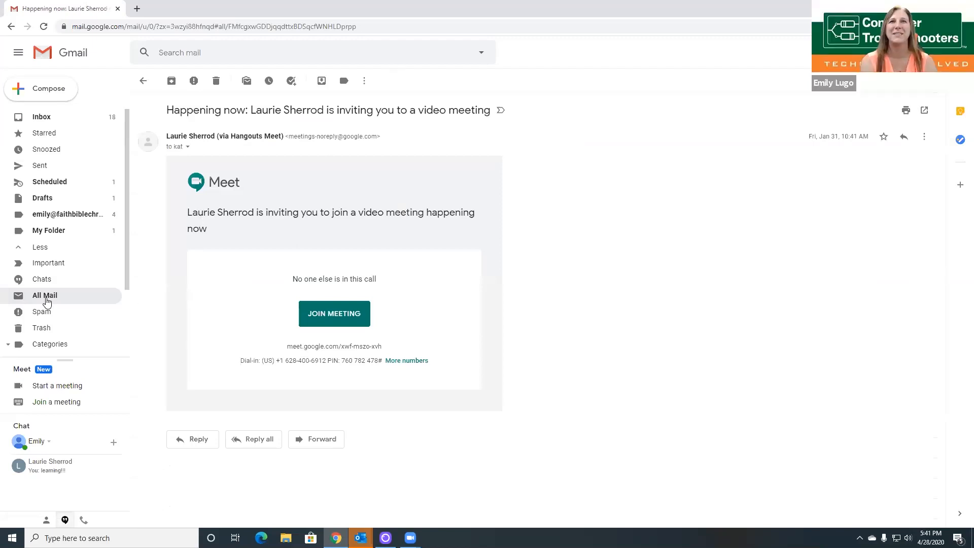
pyautogui.click(46, 297)
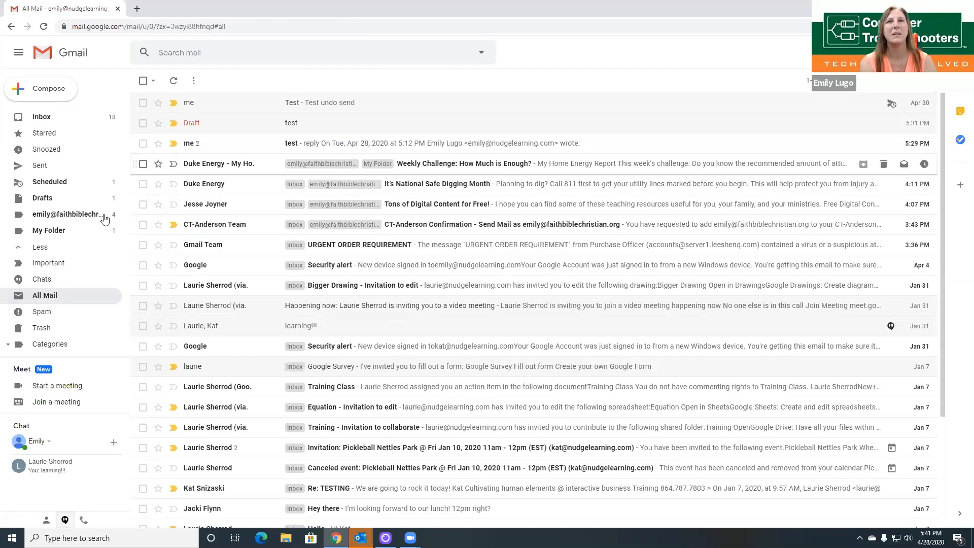
pyautogui.scroll(-1, 47, 325)
pyautogui.click(49, 310)
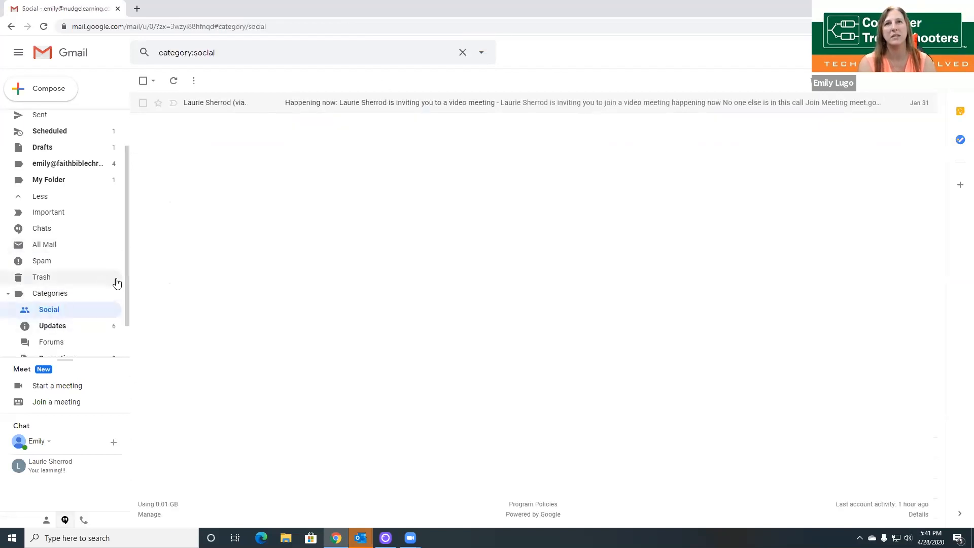
pyautogui.scroll(-1, 116, 282)
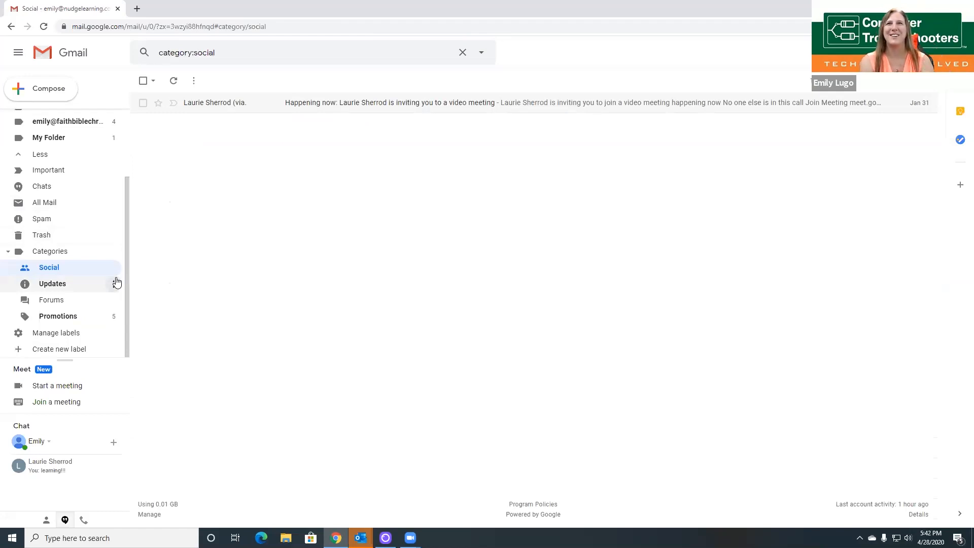
pyautogui.scroll(2, 117, 280)
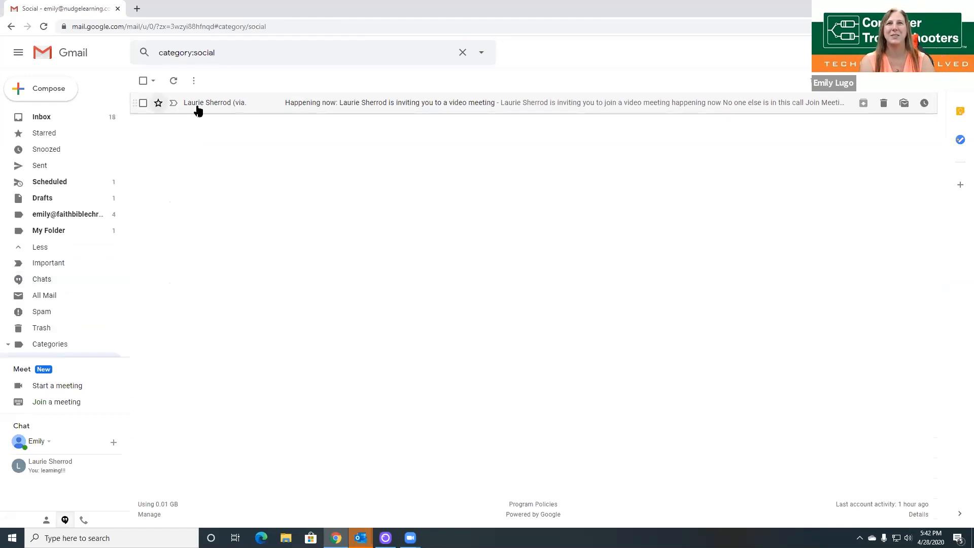
pyautogui.click(39, 119)
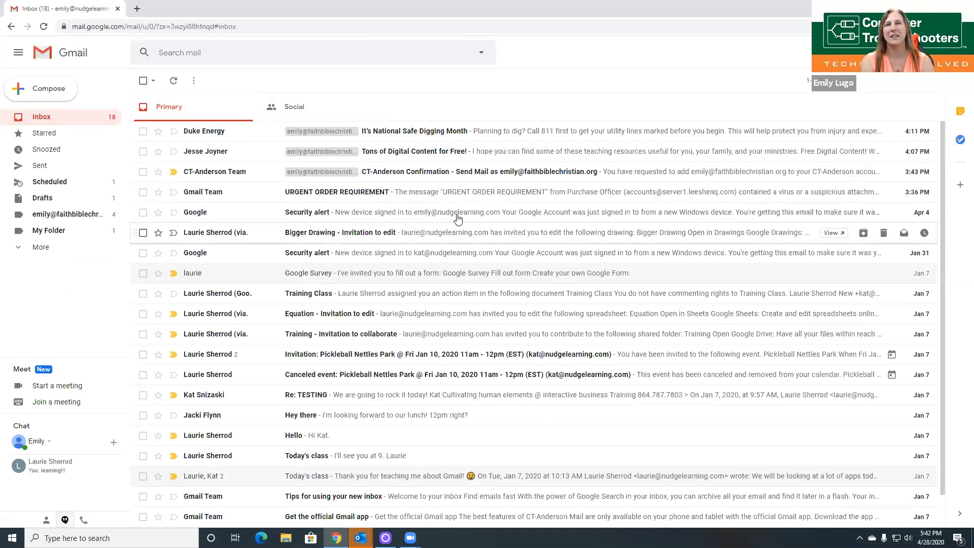
pyautogui.click(328, 113)
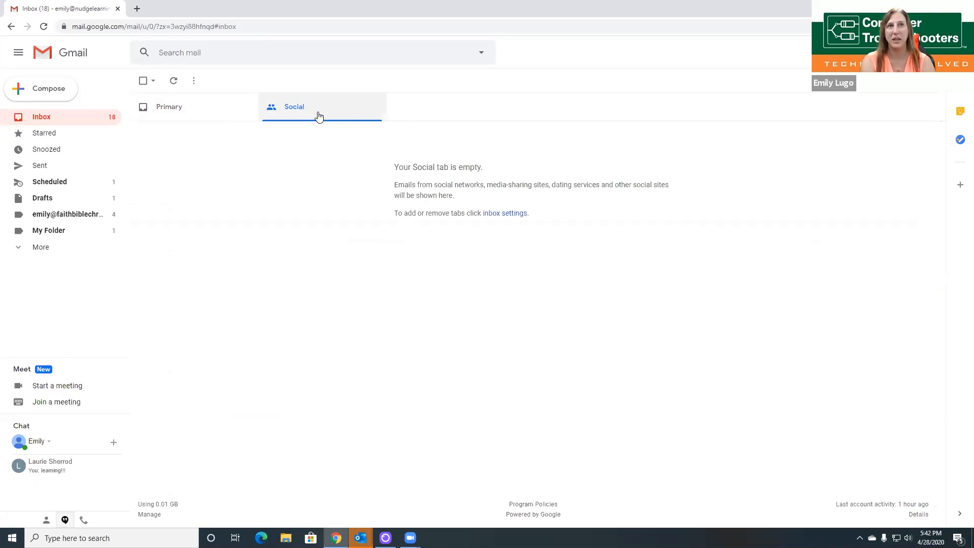
pyautogui.click(35, 253)
pyautogui.scroll(-1, 73, 292)
pyautogui.scroll(-1, 72, 294)
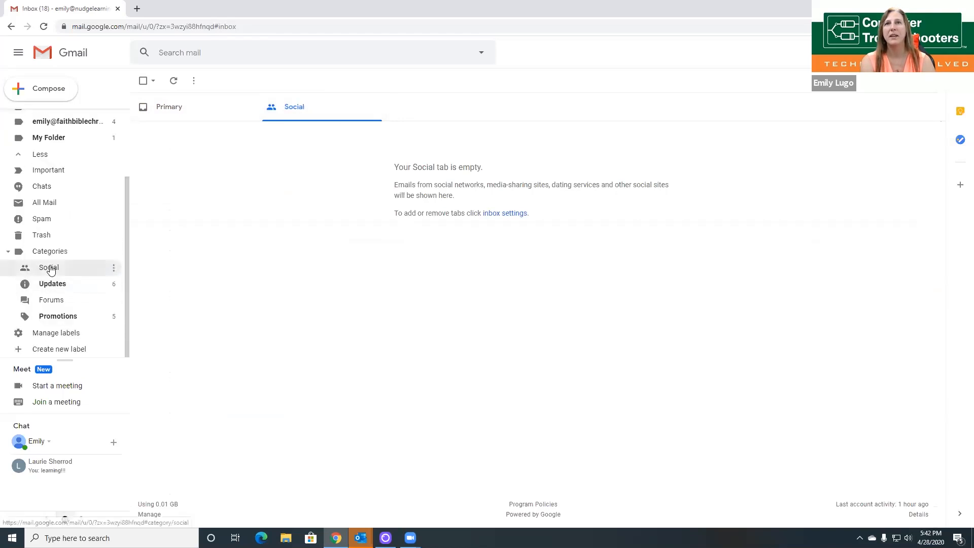
pyautogui.click(50, 268)
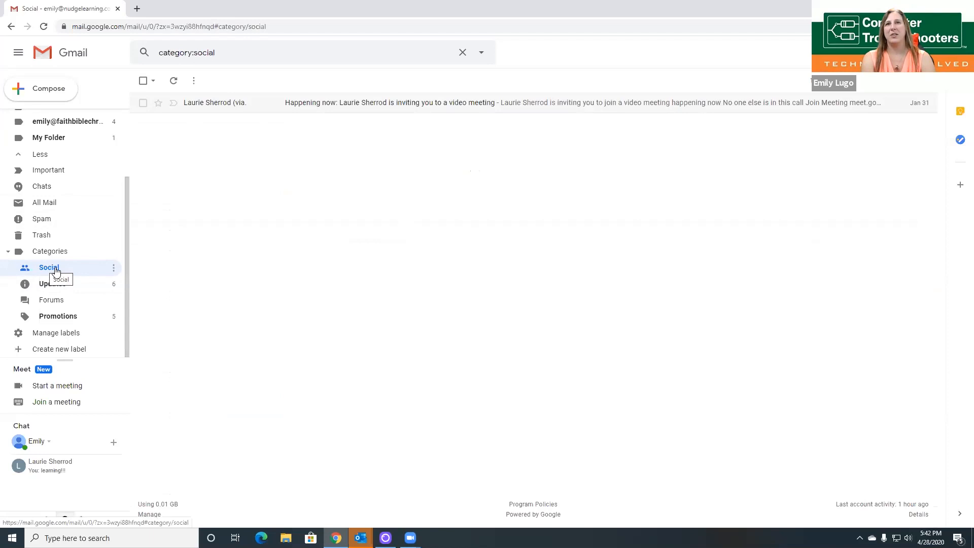
pyautogui.scroll(2, 55, 272)
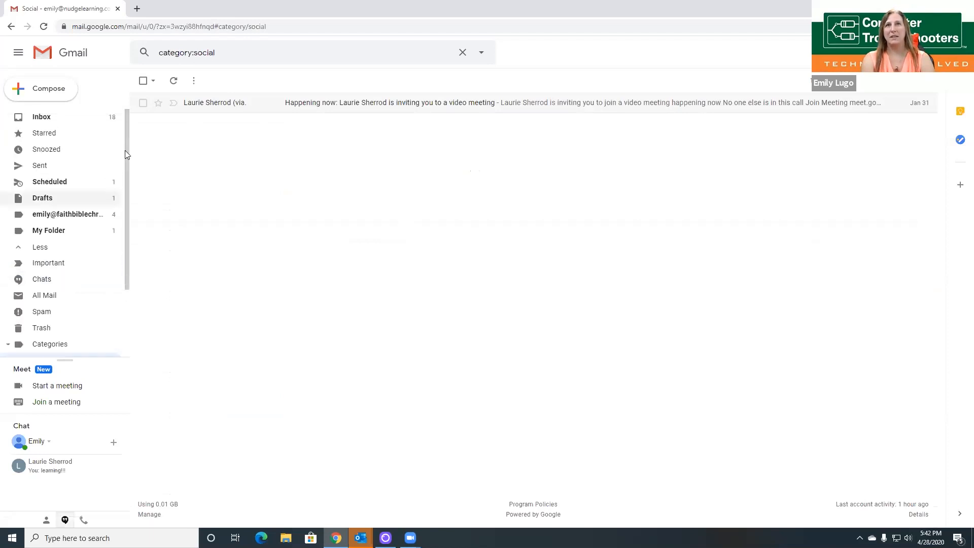
pyautogui.click(36, 117)
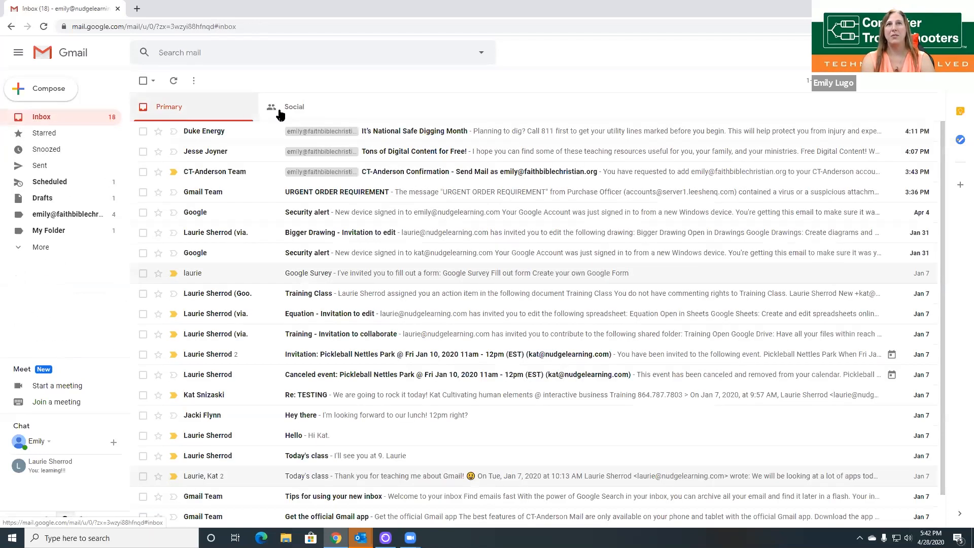
# Step: Switch to the inbox's Social tab, which shows no messages
pyautogui.click(278, 108)
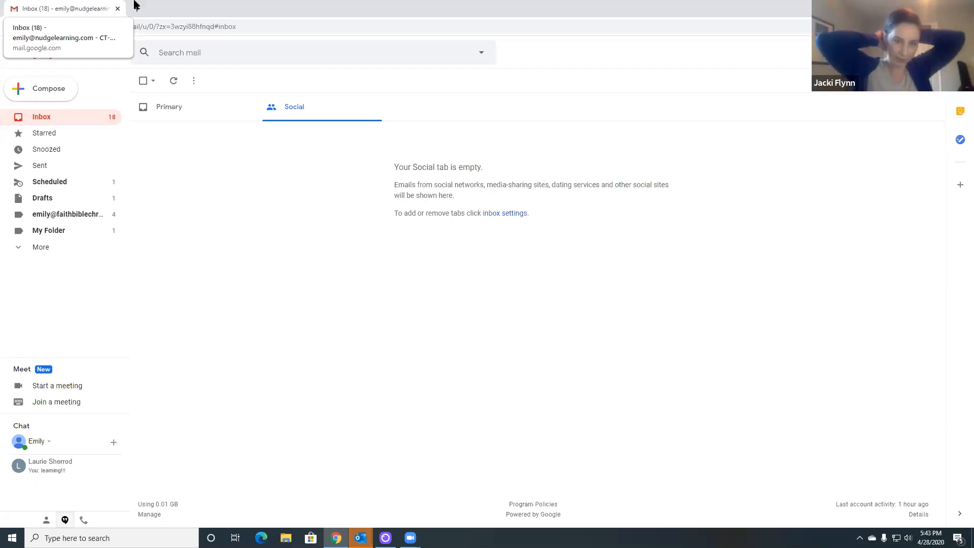
# Step: Expand the sidebar's hidden folders and show All Mail with every conversation
pyautogui.click(40, 249)
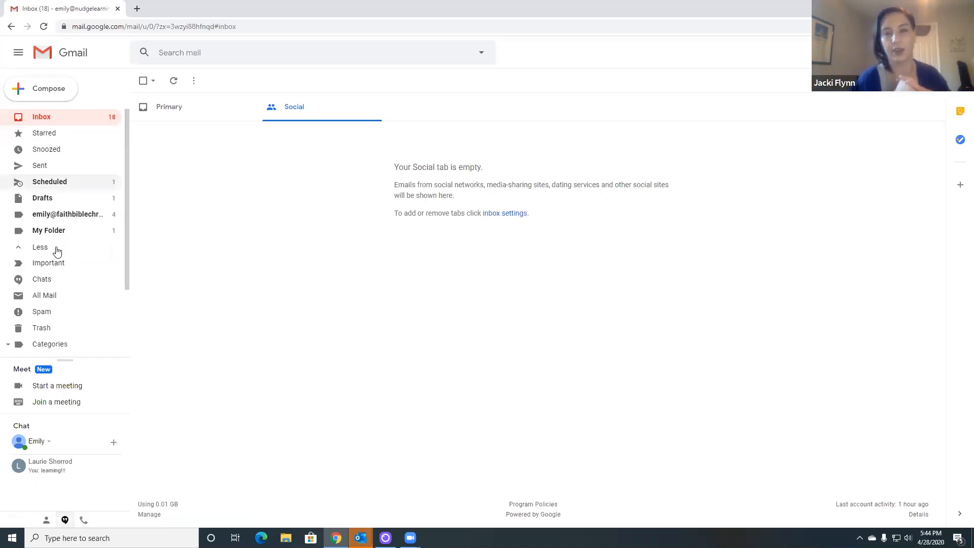
pyautogui.scroll(-1, 65, 268)
pyautogui.scroll(-2, 65, 270)
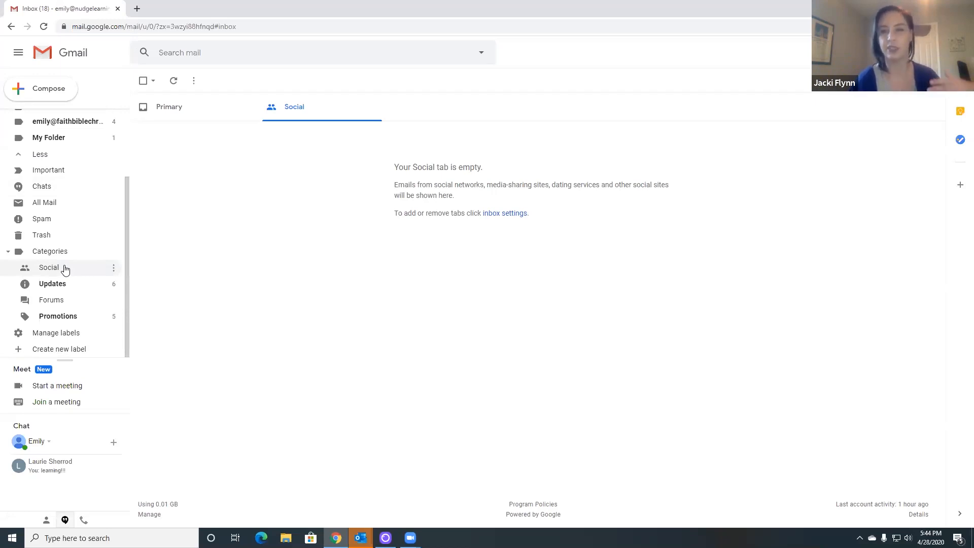
pyautogui.scroll(2, 65, 269)
pyautogui.scroll(2, 65, 269)
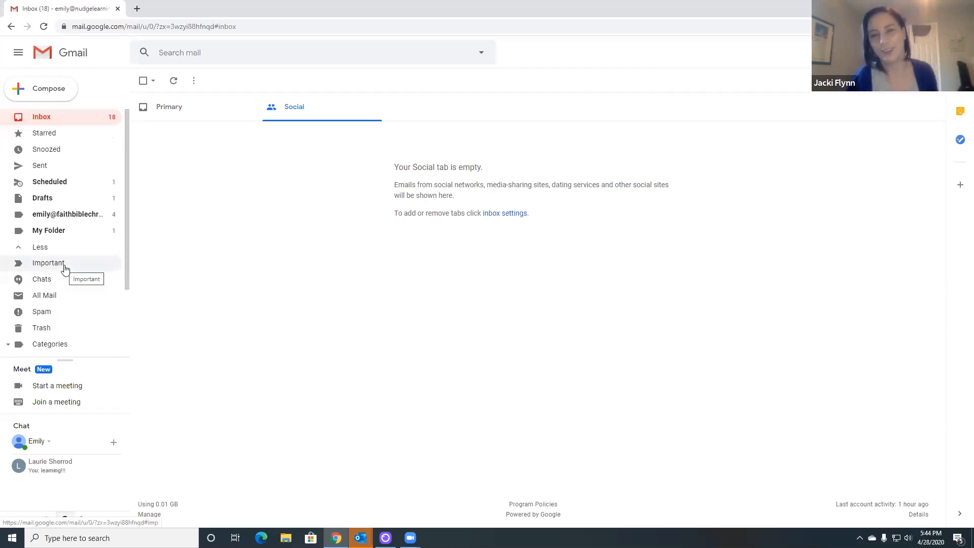
pyautogui.click(71, 302)
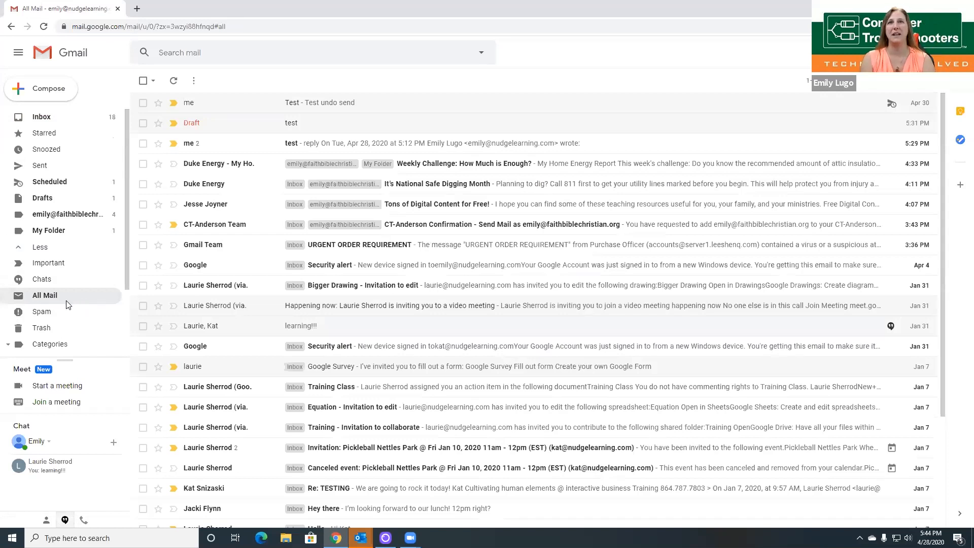
# Step: Search mail for 'meet', returning four matching conversations
pyautogui.click(199, 60)
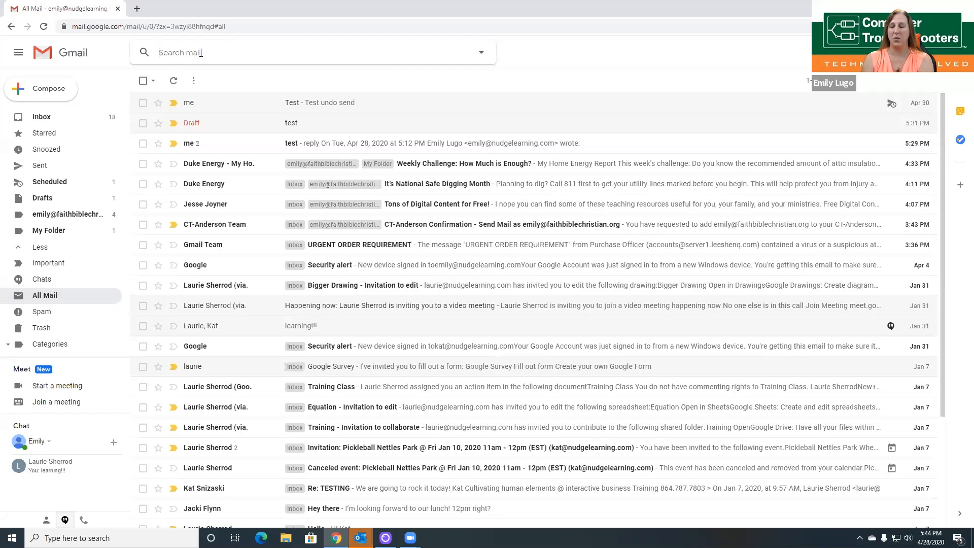
pyautogui.write('meet')
pyautogui.press('Return')
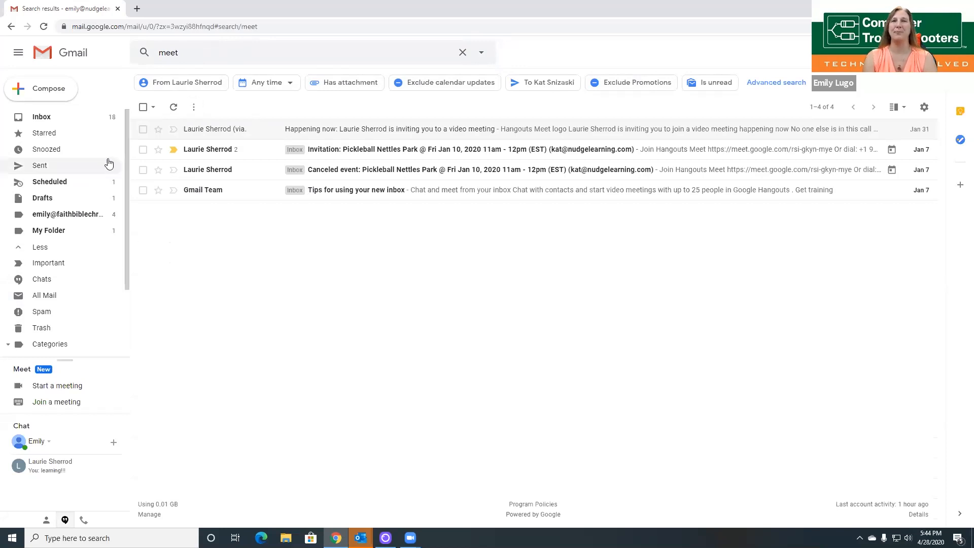
# Step: Return to the inbox, expand the extra folders, and show the Sent folder's three conversations
pyautogui.click(63, 118)
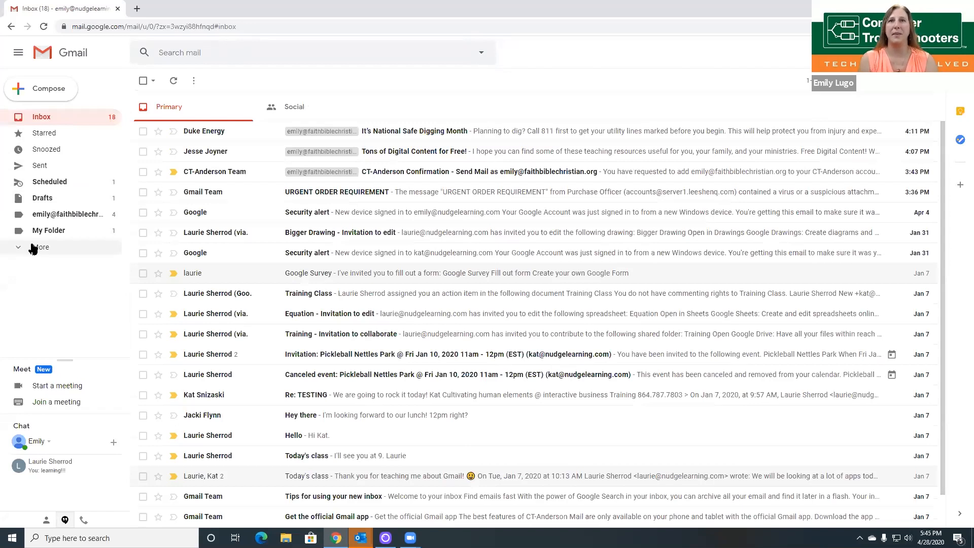
pyautogui.click(33, 248)
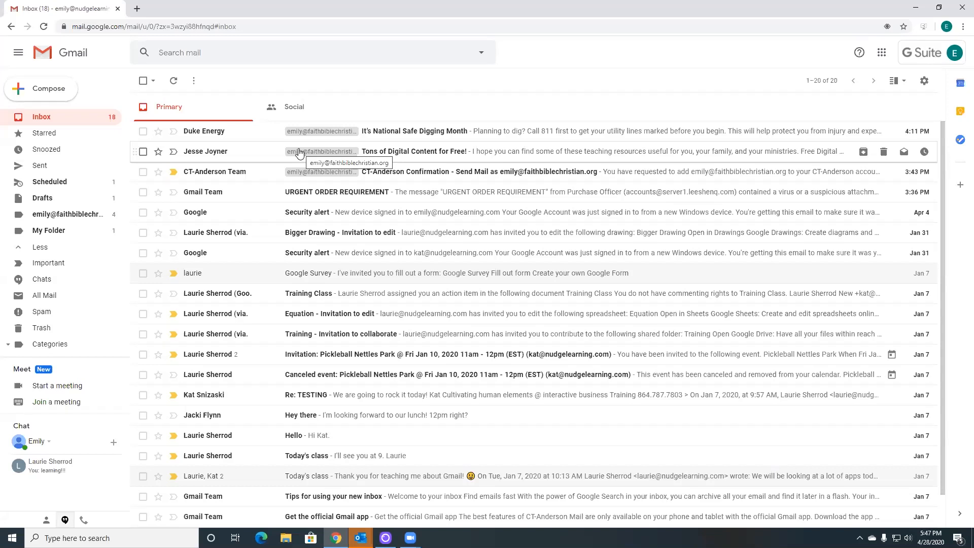
pyautogui.click(48, 167)
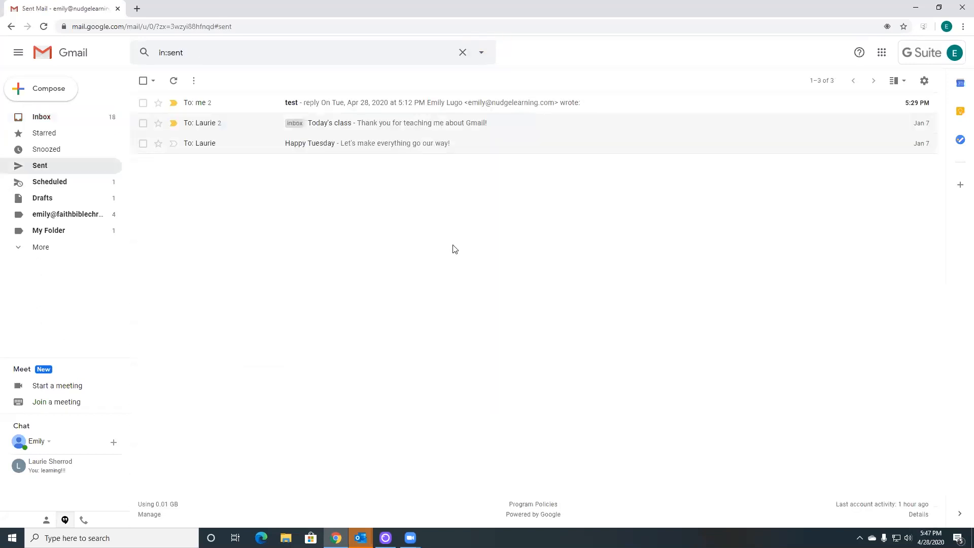
# Step: Open the Today's class conversation and expand and collapse its trimmed quoted text
pyautogui.click(373, 127)
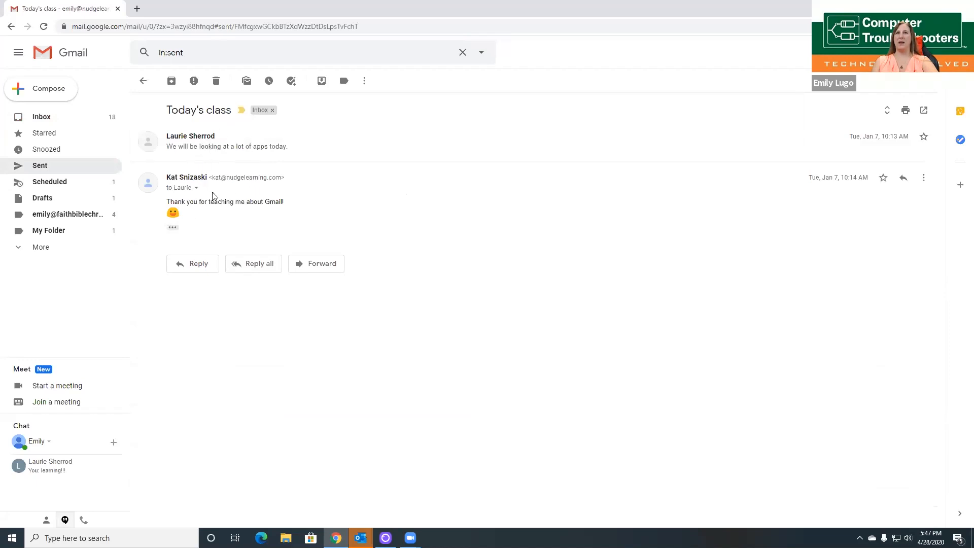
pyautogui.click(172, 228)
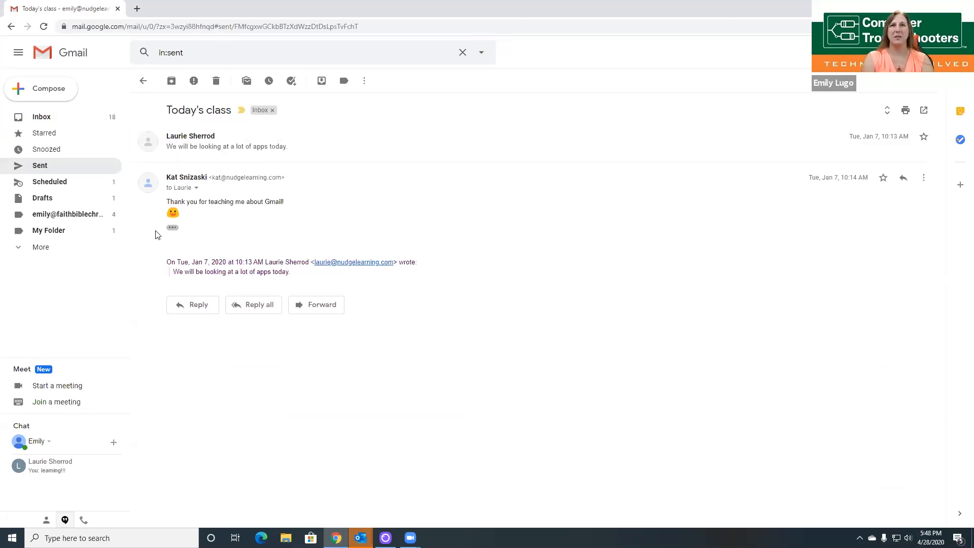
pyautogui.click(173, 227)
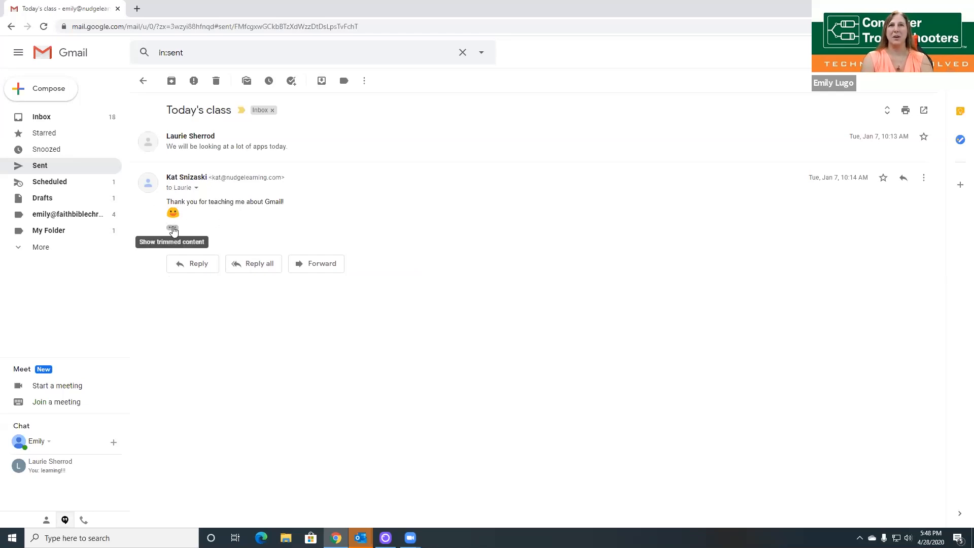
pyautogui.click(173, 229)
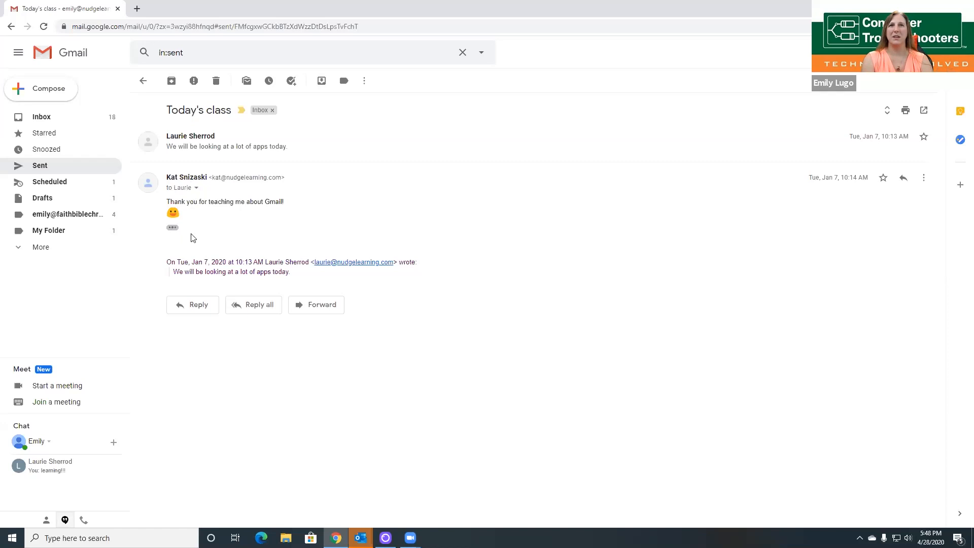
pyautogui.click(173, 229)
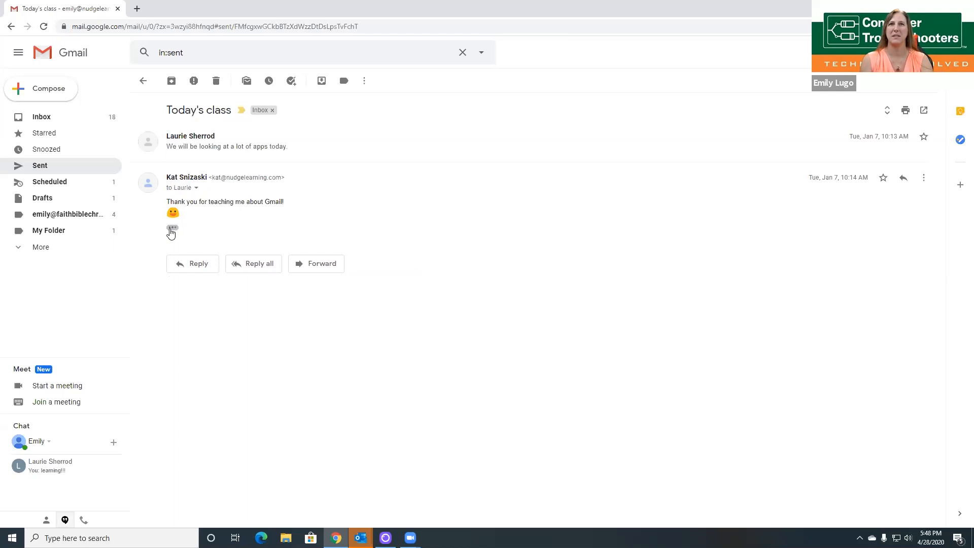
pyautogui.click(173, 228)
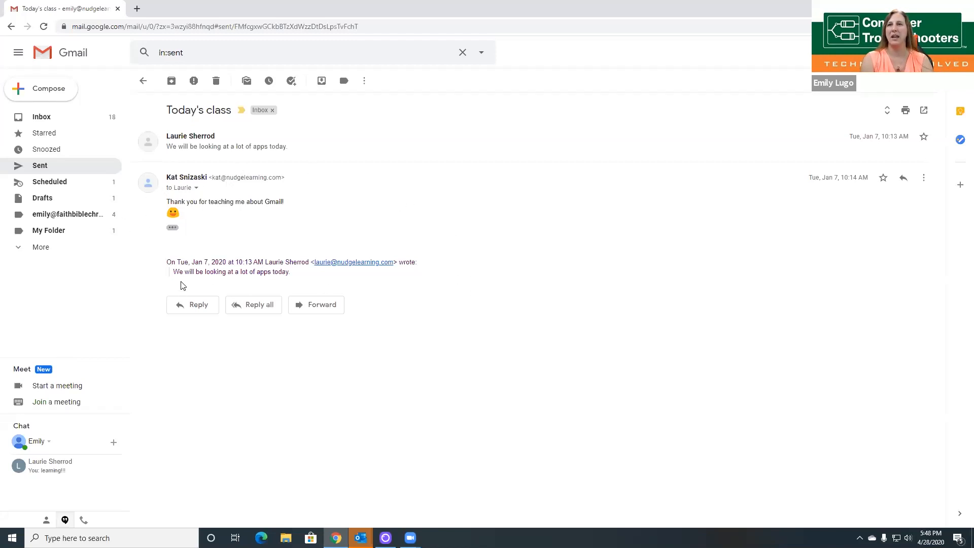
# Step: Highlight lines of the quoted text, expand the first message, and start a reply-all draft
pyautogui.moveTo(292, 274); pyautogui.dragTo(260, 267)
pyautogui.click(141, 249)
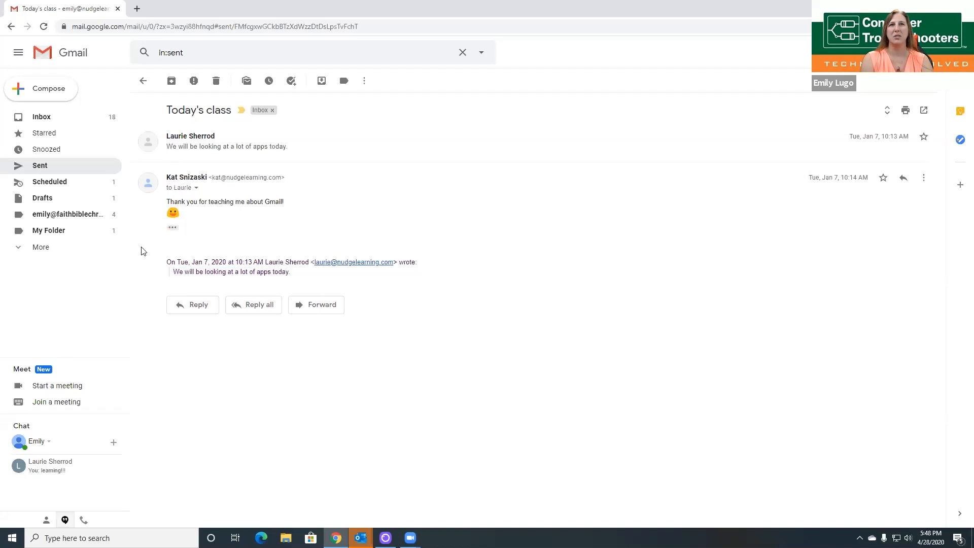
pyautogui.moveTo(168, 202); pyautogui.dragTo(246, 203)
pyautogui.moveTo(168, 262); pyautogui.dragTo(246, 264)
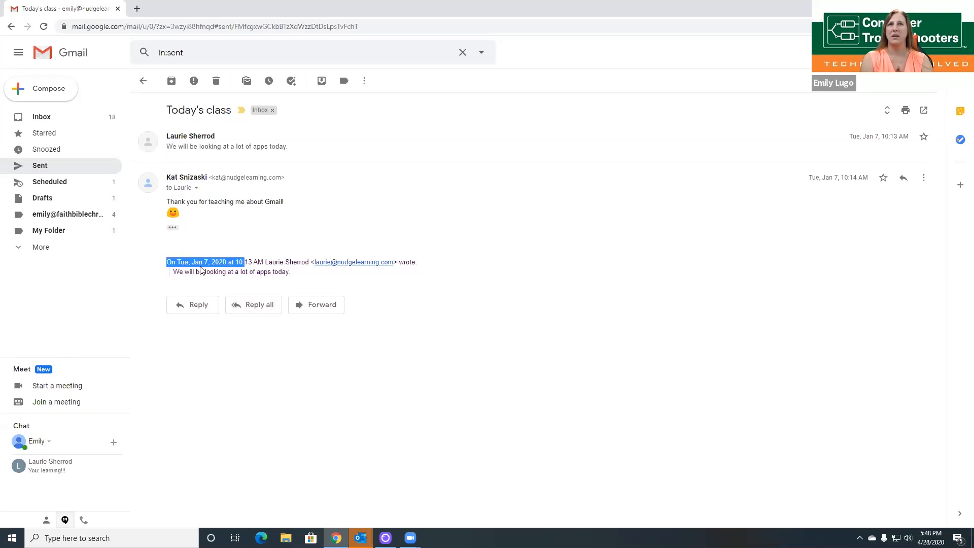
pyautogui.click(349, 156)
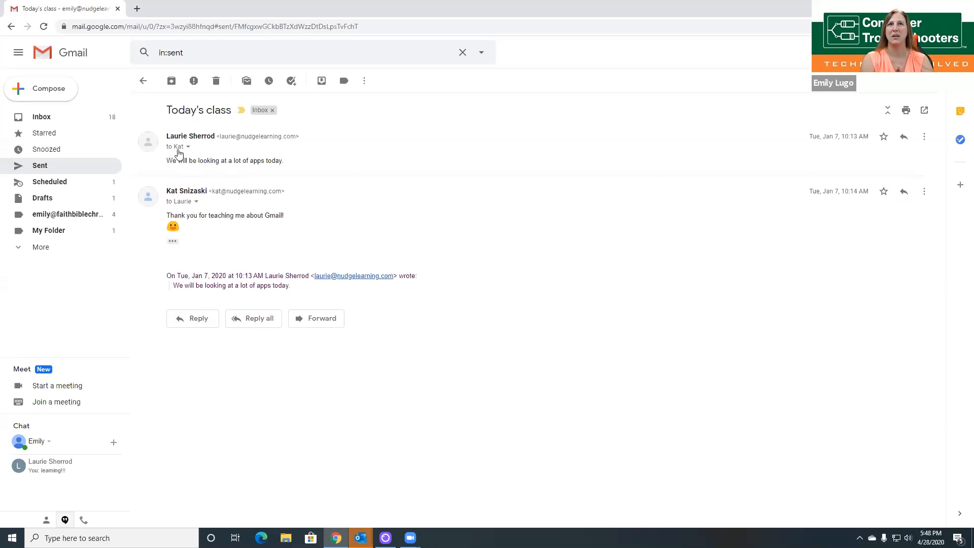
pyautogui.click(264, 319)
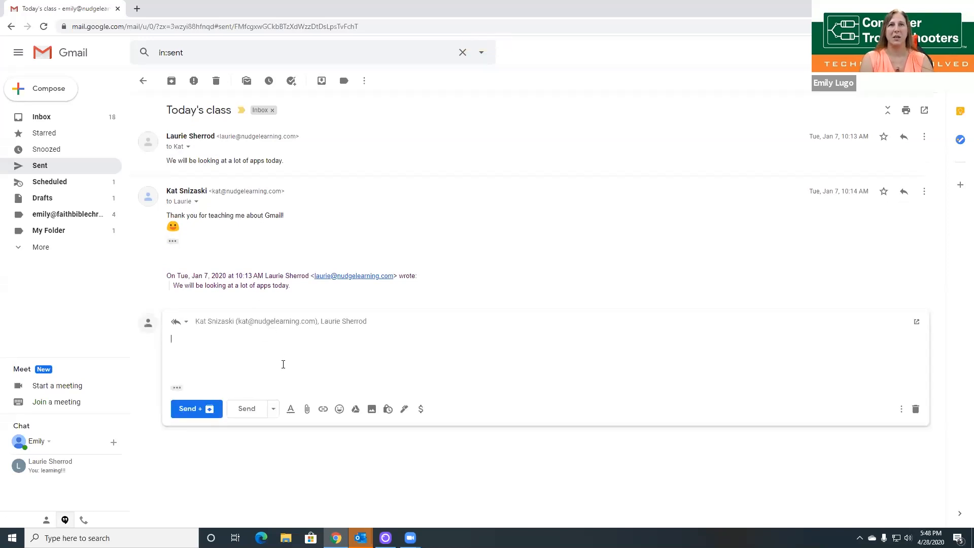
# Step: Send 'Add to the chain' to everyone with Send + archive, then reopen Today's class
pyautogui.write('Add t')
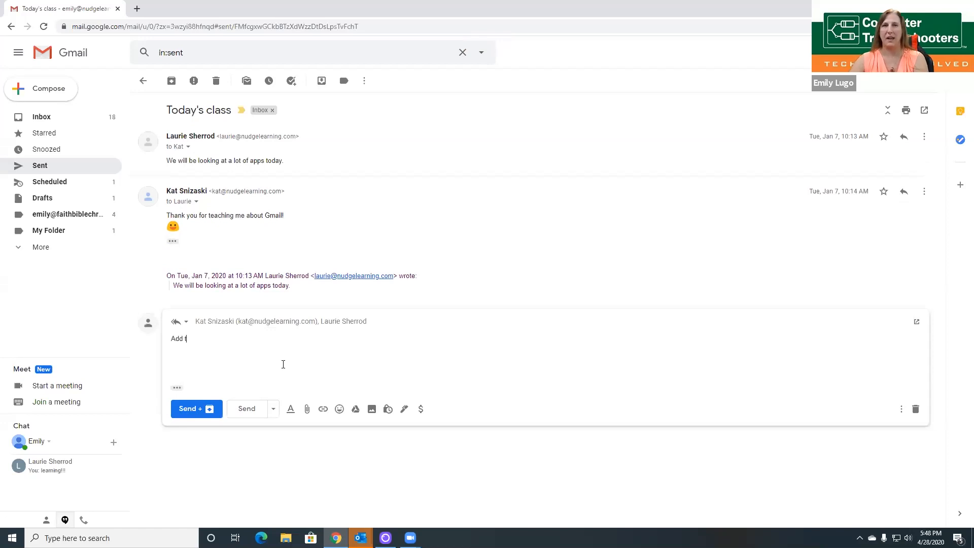
pyautogui.write('o the chain')
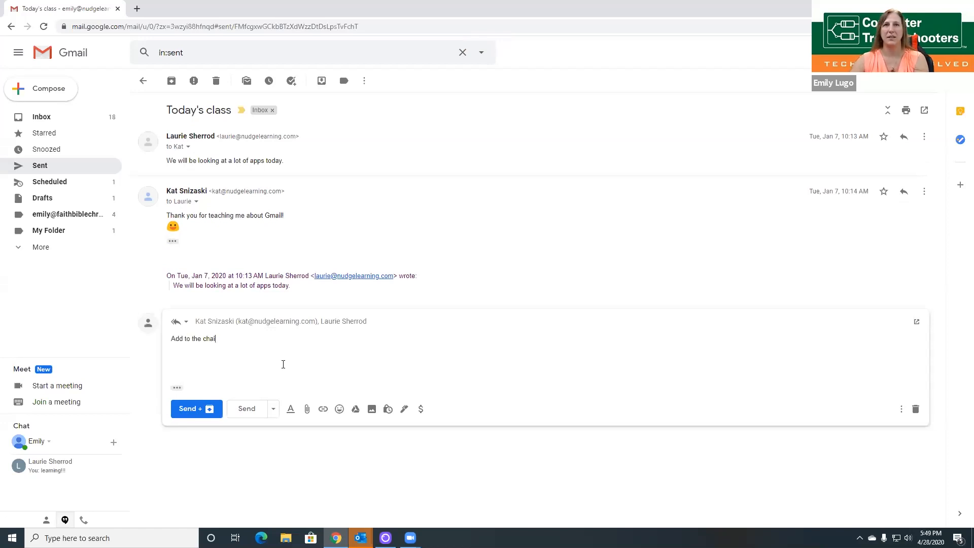
pyautogui.click(195, 409)
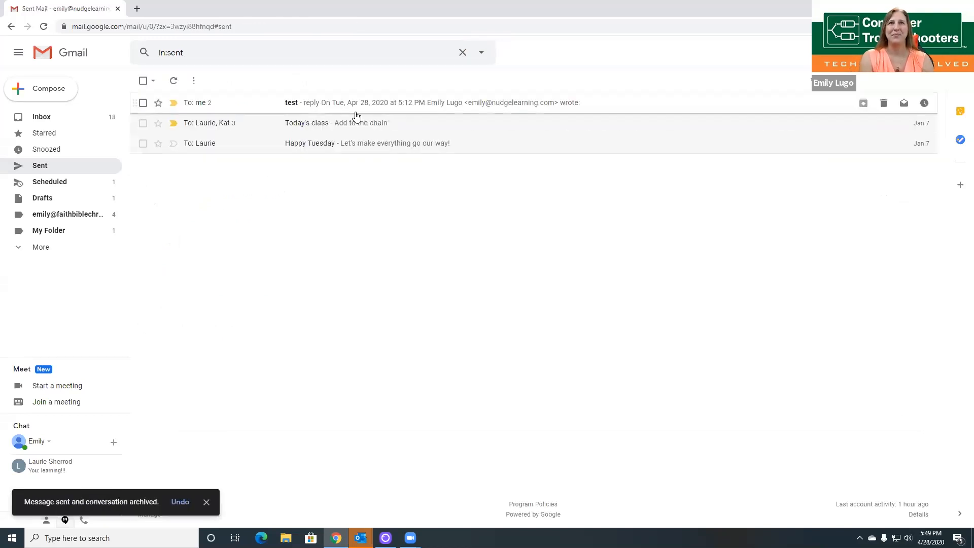
pyautogui.click(390, 127)
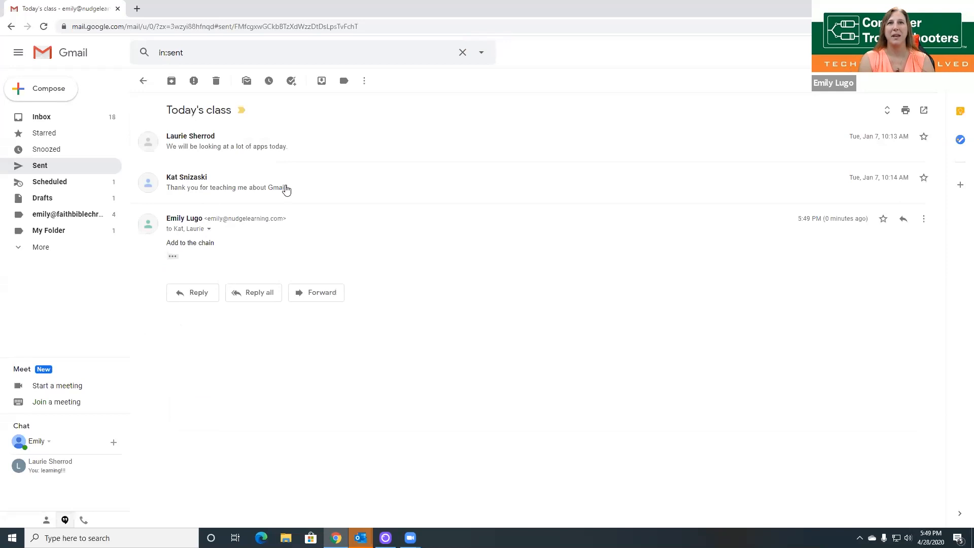
# Step: Expand the second message, check its quoted history, and reply to only that message
pyautogui.click(338, 191)
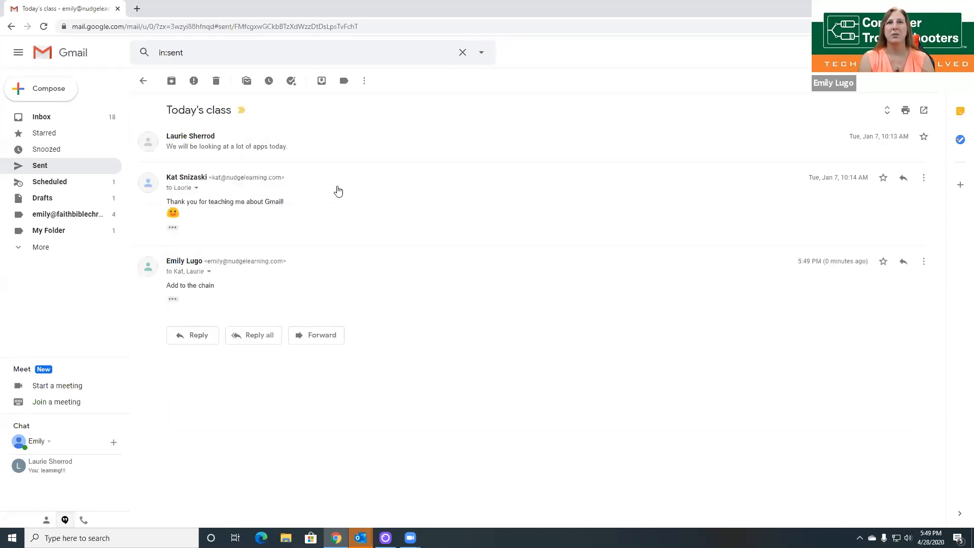
pyautogui.click(173, 228)
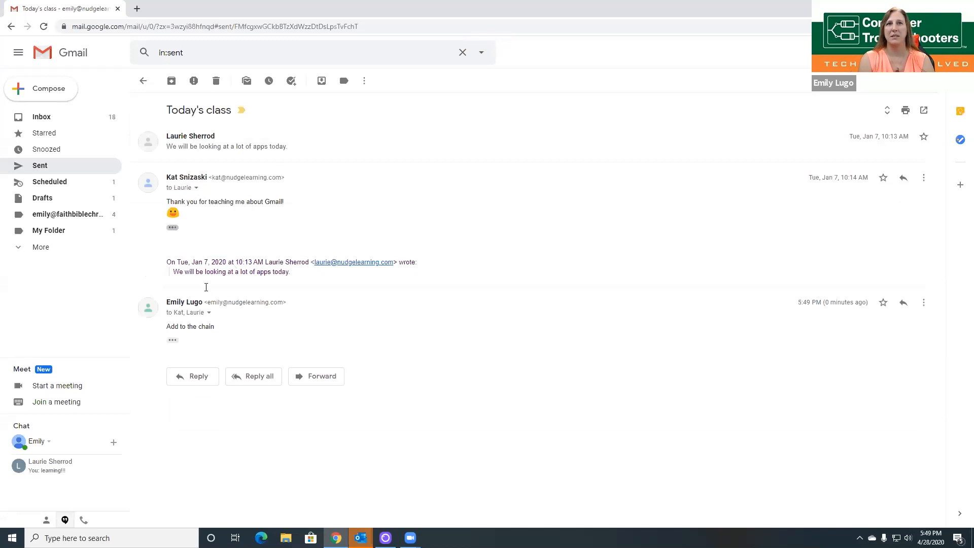
pyautogui.click(173, 228)
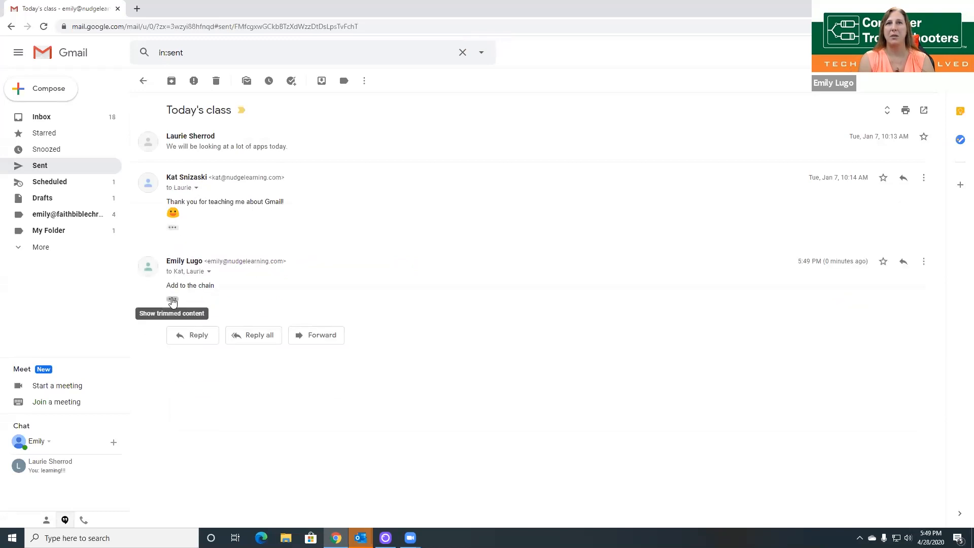
pyautogui.click(173, 299)
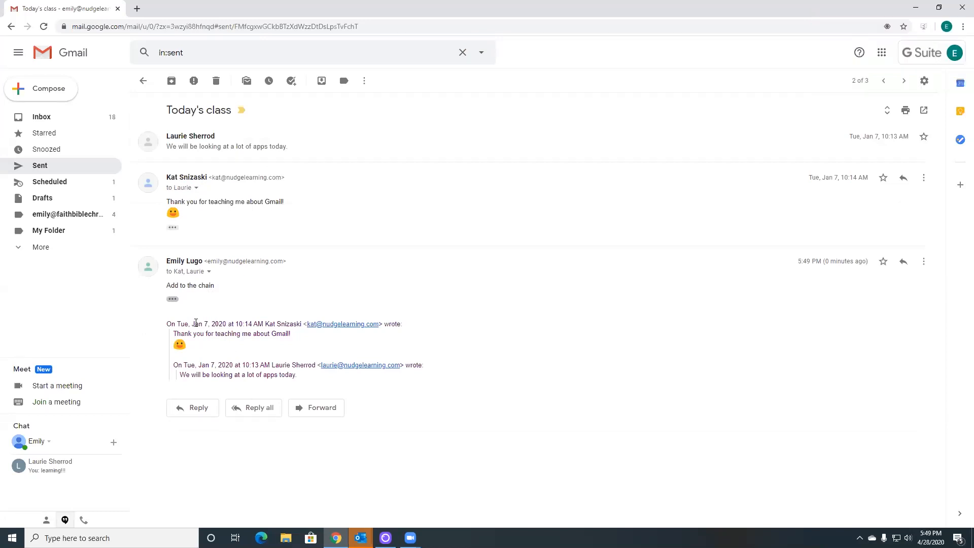
pyautogui.click(174, 300)
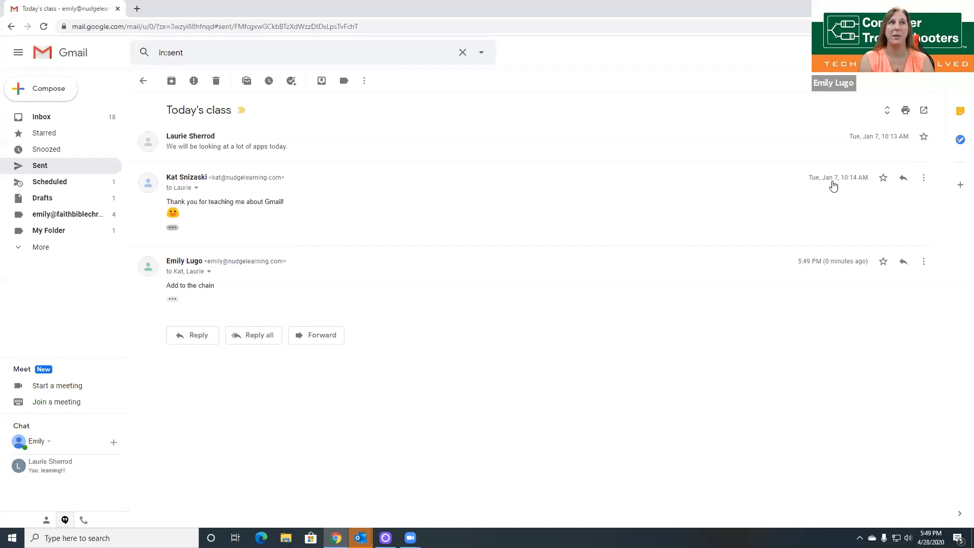
pyautogui.click(903, 177)
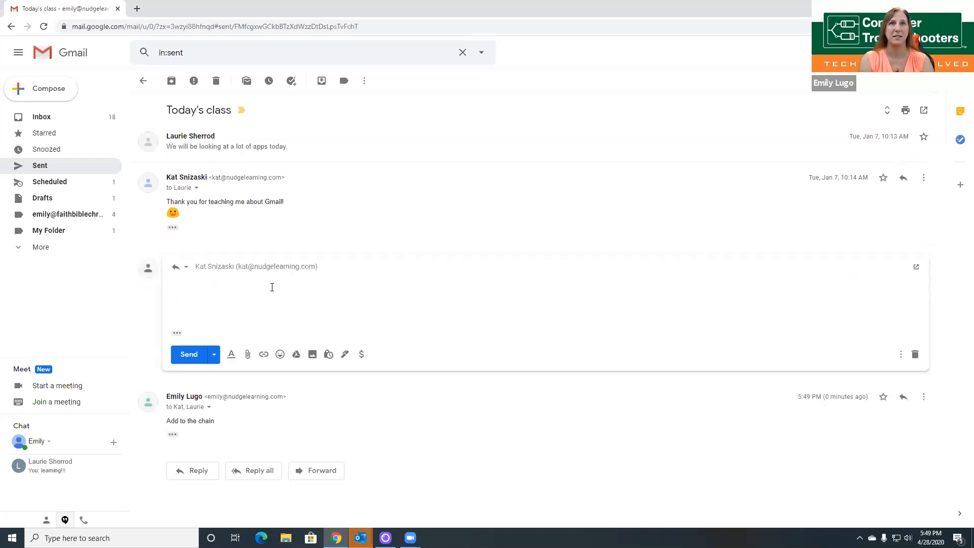
# Step: Send 'reply in the middle' to the middle message's sender only, then show its quoted history
pyautogui.write('replaying')
pyautogui.press('BackSpace')
pyautogui.press('BackSpace')
pyautogui.press('BackSpace')
pyautogui.press('BackSpace')
pyautogui.press('BackSpace')
pyautogui.press('BackSpace')
pyautogui.write('y in the midd')
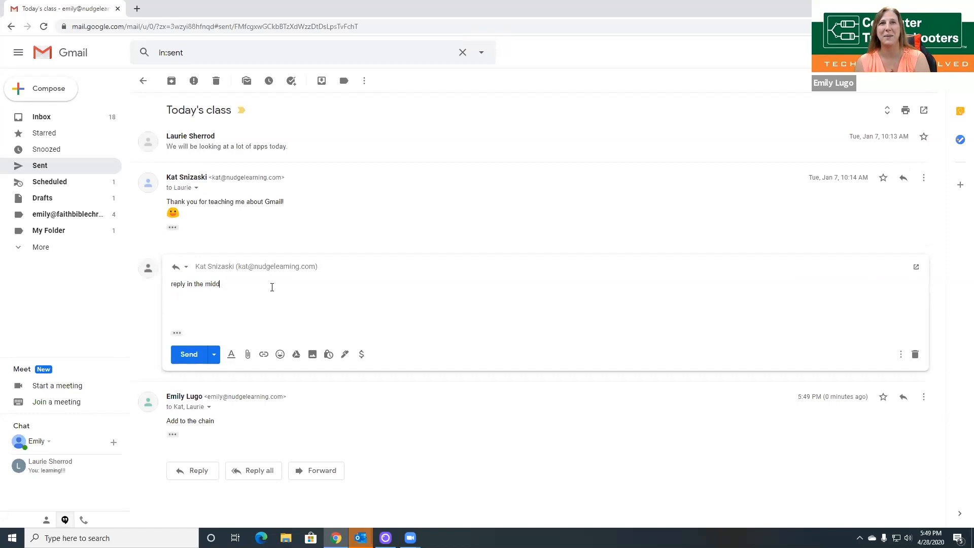
pyautogui.write('le')
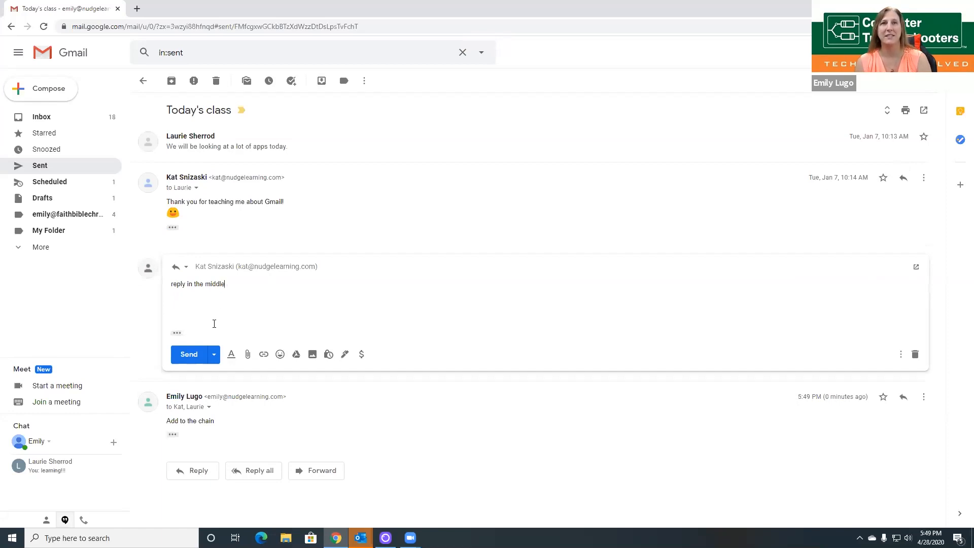
pyautogui.click(186, 355)
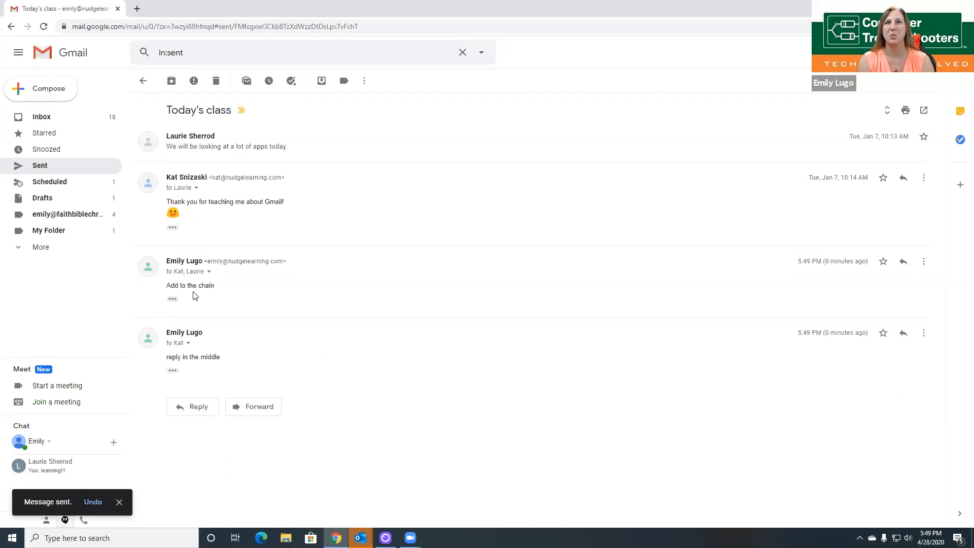
pyautogui.click(173, 371)
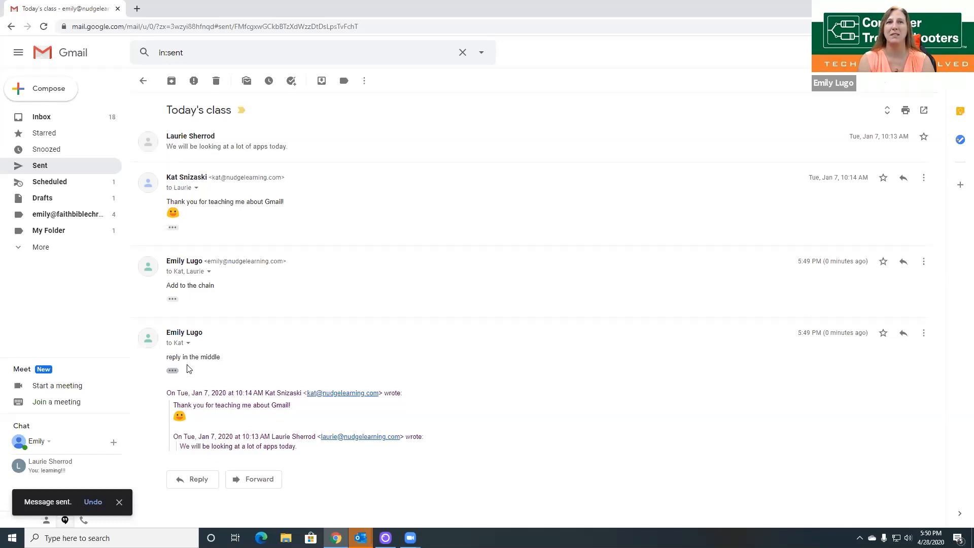
# Step: Collapse the quoted history under both replies, leaving 'Add to the chain' expanded
pyautogui.click(173, 298)
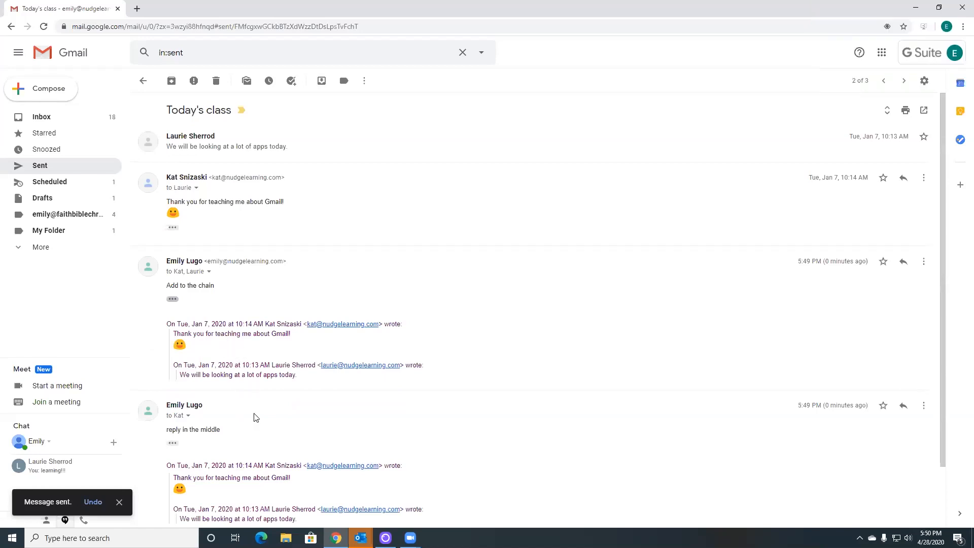
pyautogui.click(172, 299)
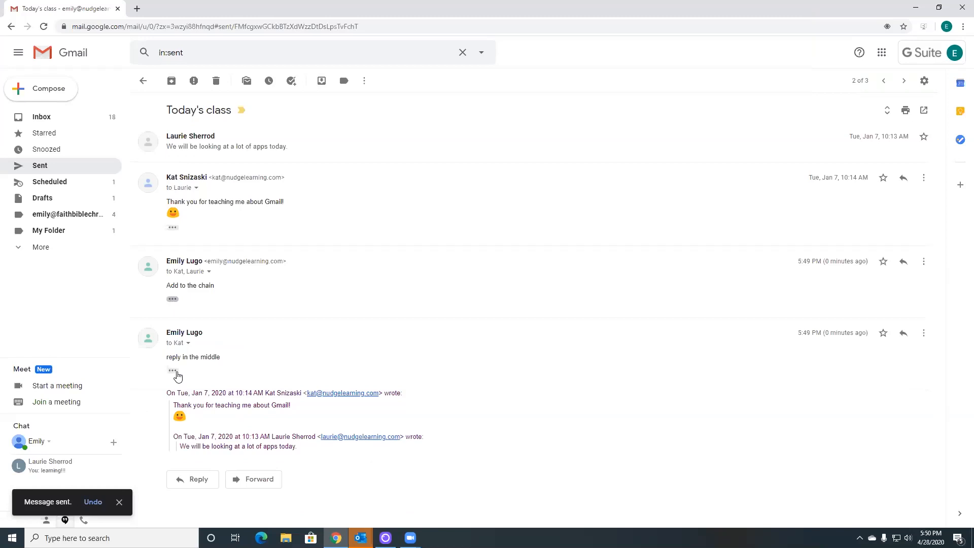
pyautogui.click(172, 370)
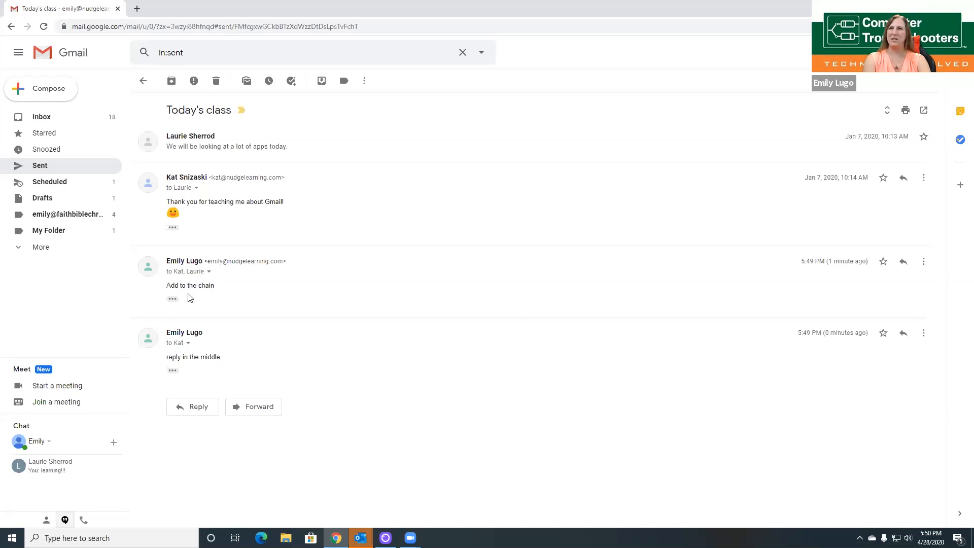
pyautogui.click(173, 299)
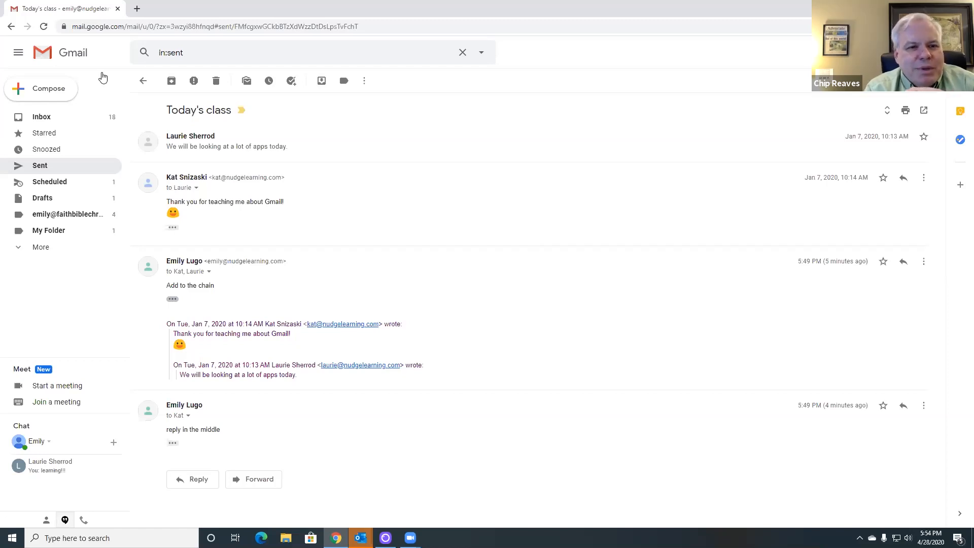
# Step: Email the account's +newsletter alias with subject 'Newsletter test' and body 'Test'
pyautogui.click(32, 120)
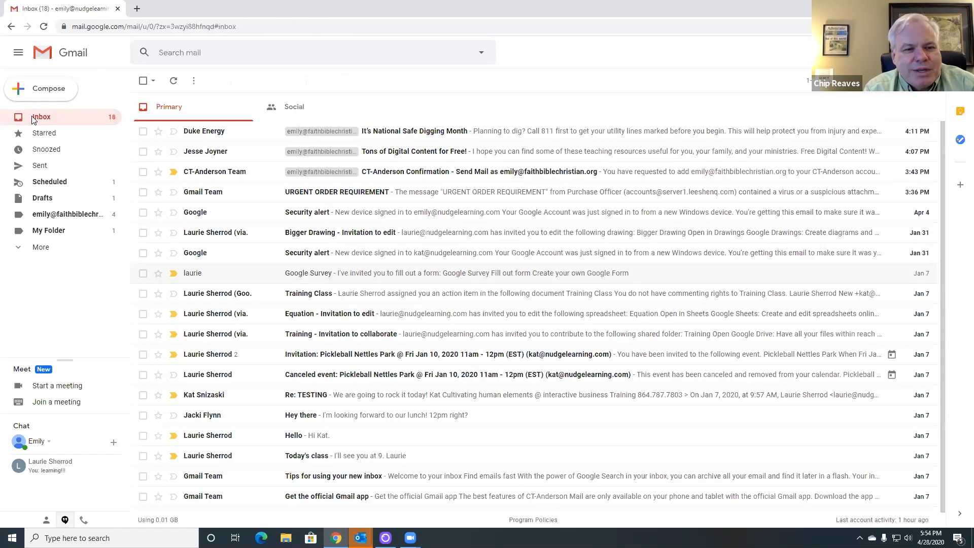
pyautogui.click(66, 90)
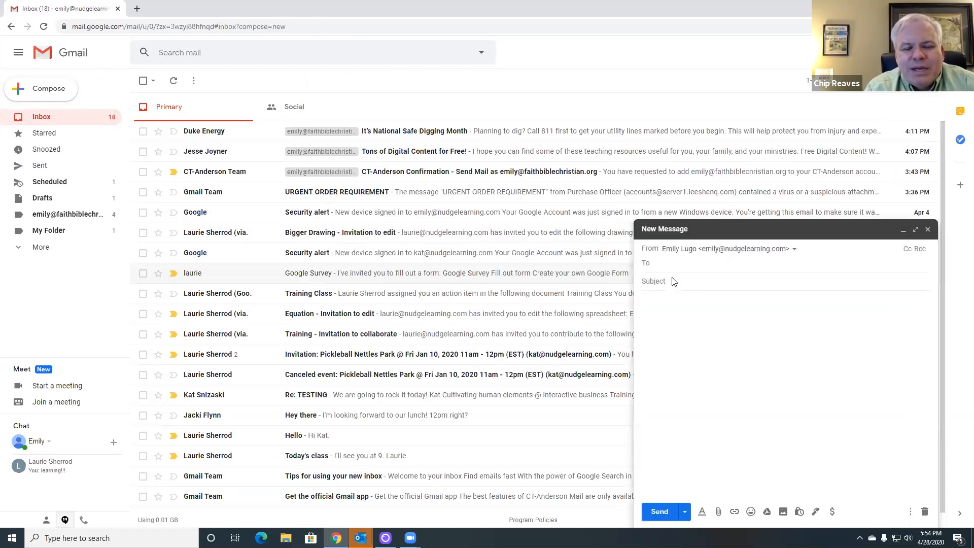
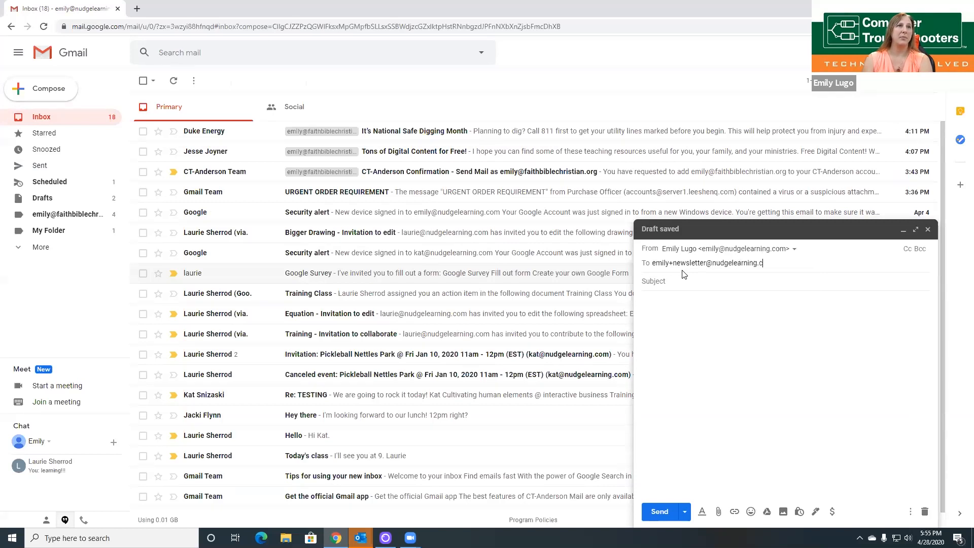
pyautogui.click(796, 287)
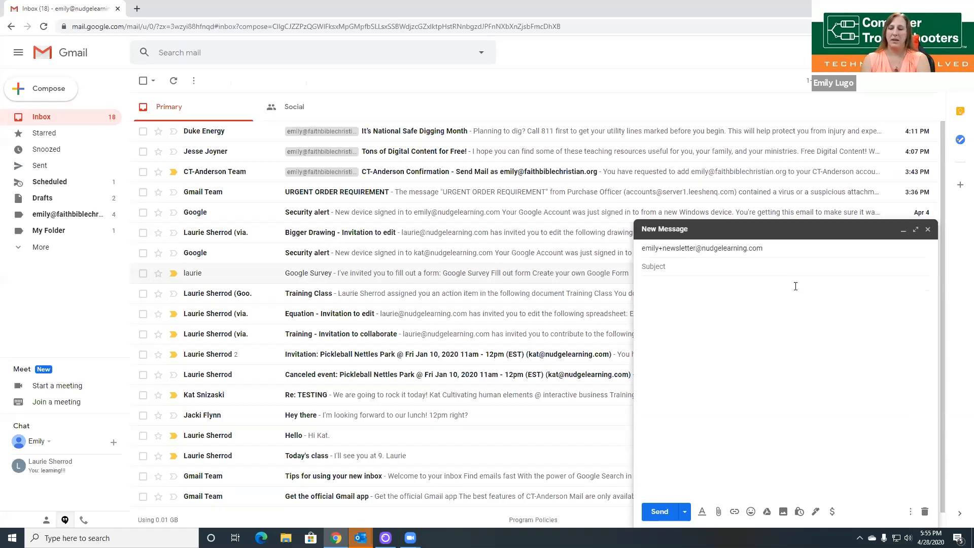
pyautogui.write('Newst')
pyautogui.press('BackSpace')
pyautogui.write('l')
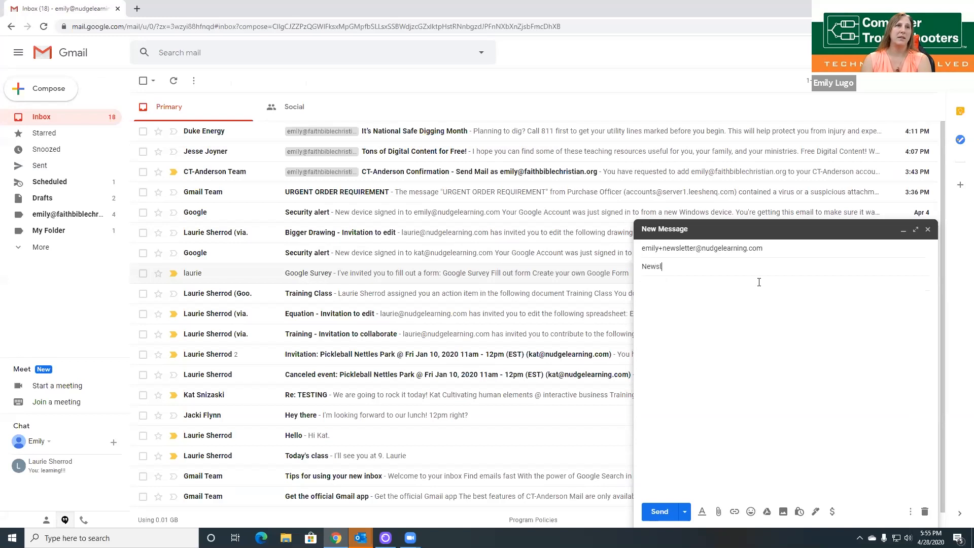
pyautogui.write('etter test')
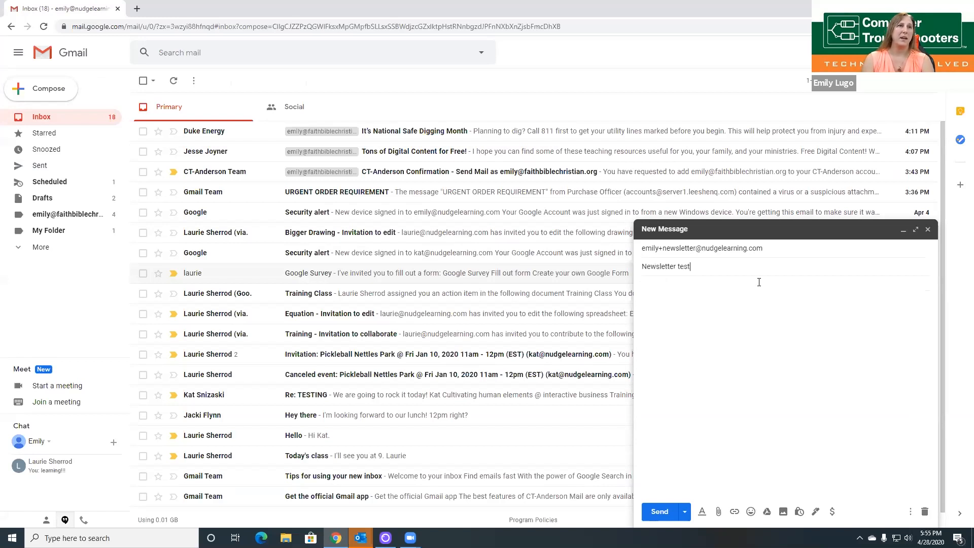
pyautogui.press('Tab')
pyautogui.write('Test')
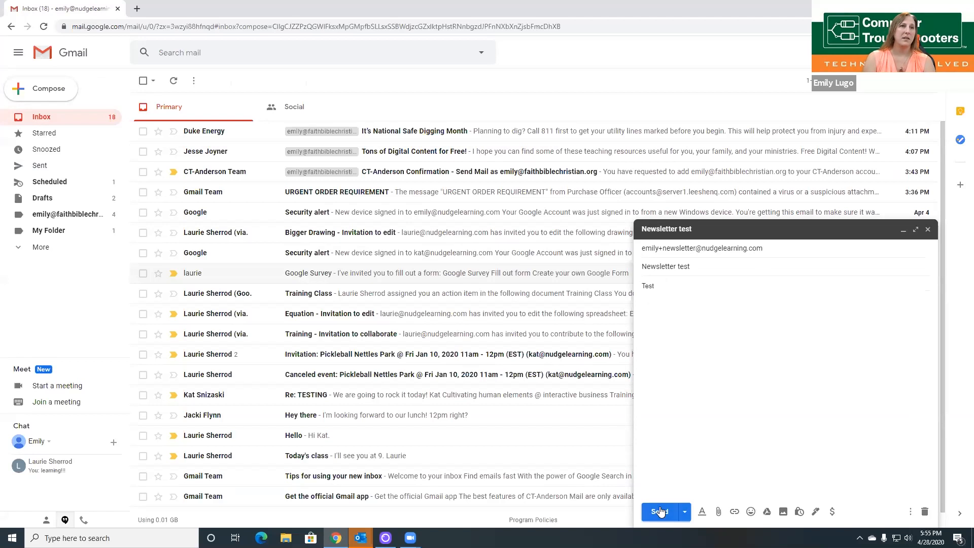
pyautogui.click(660, 512)
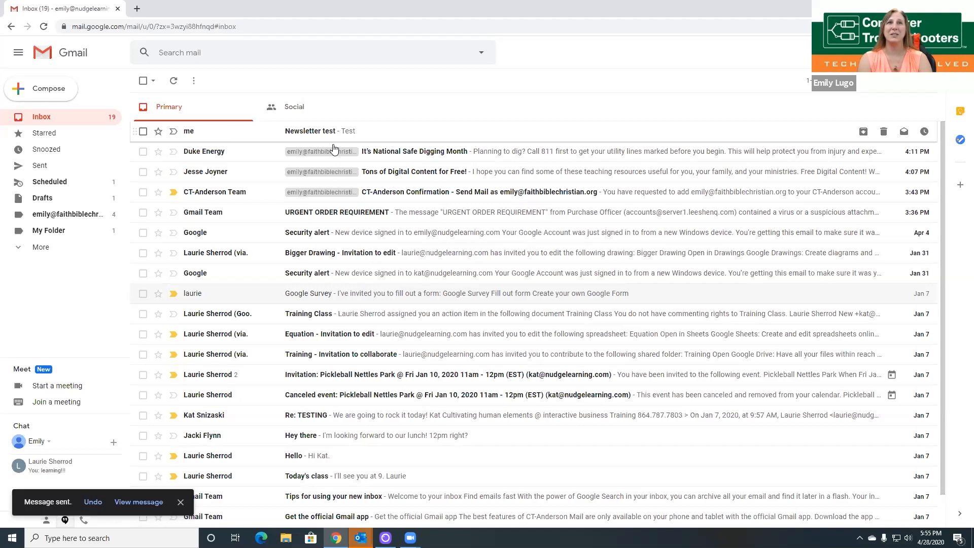
# Step: Open the 'Newsletter test' email, highlight its +newsletter recipient, and show the More actions menu
pyautogui.click(248, 132)
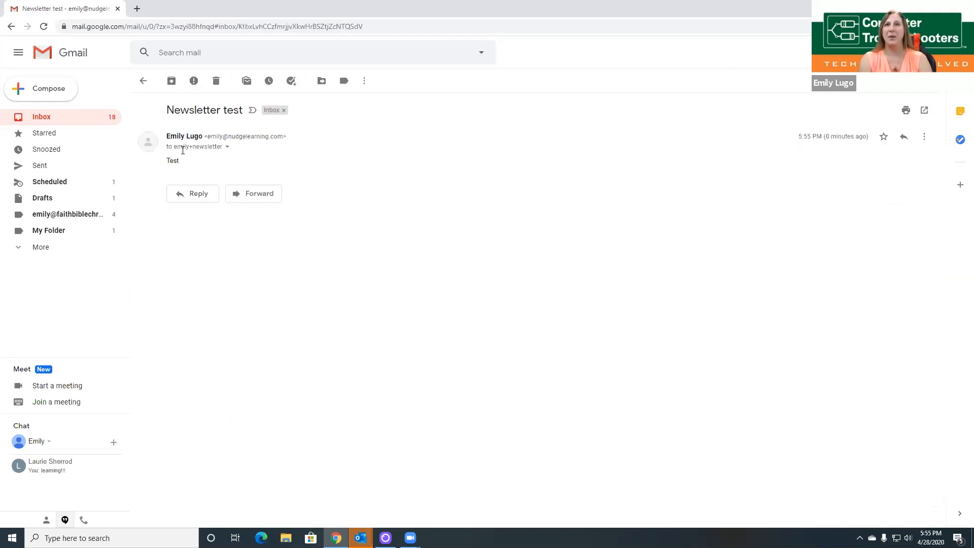
pyautogui.moveTo(174, 148); pyautogui.dragTo(220, 148)
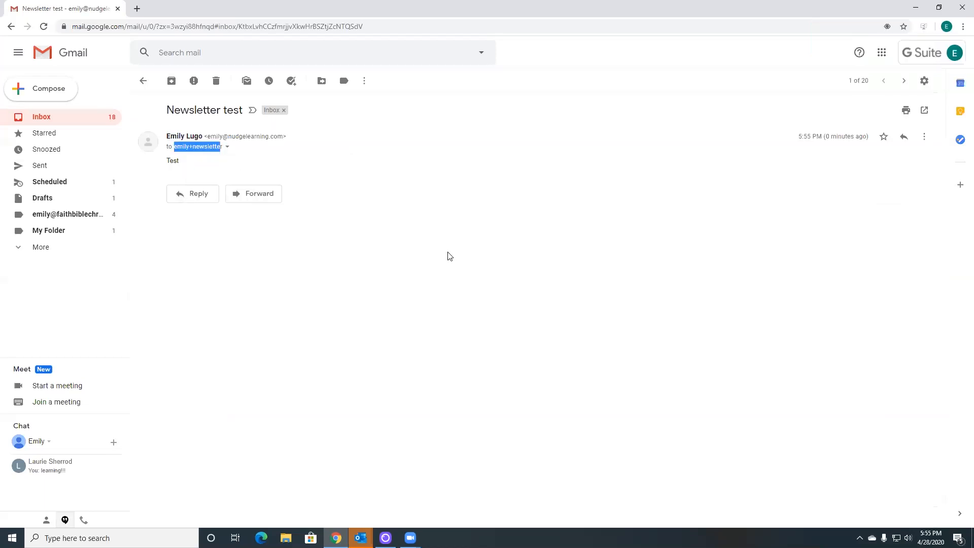
pyautogui.click(364, 83)
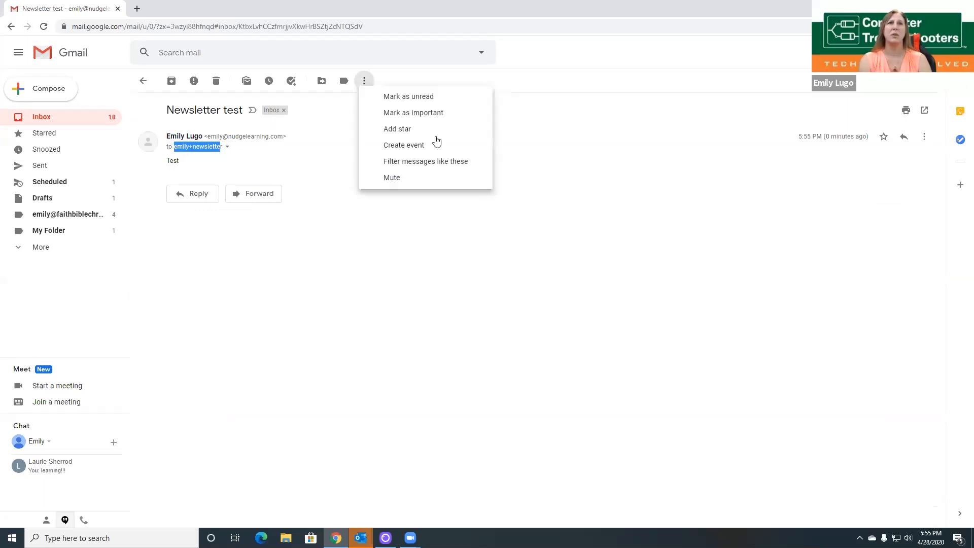
# Step: Filter messages like this one, with the To criterion set to the +newsletter address
pyautogui.click(424, 162)
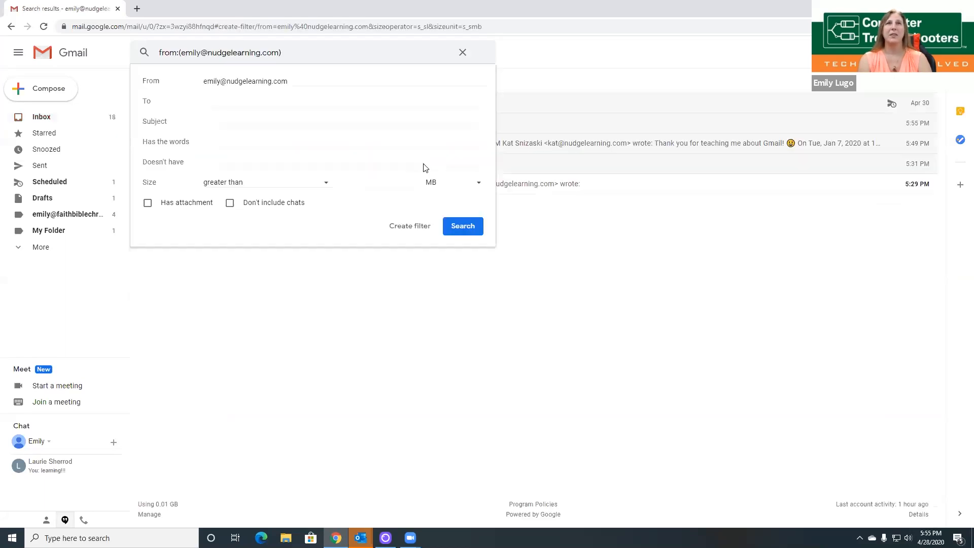
pyautogui.click(233, 102)
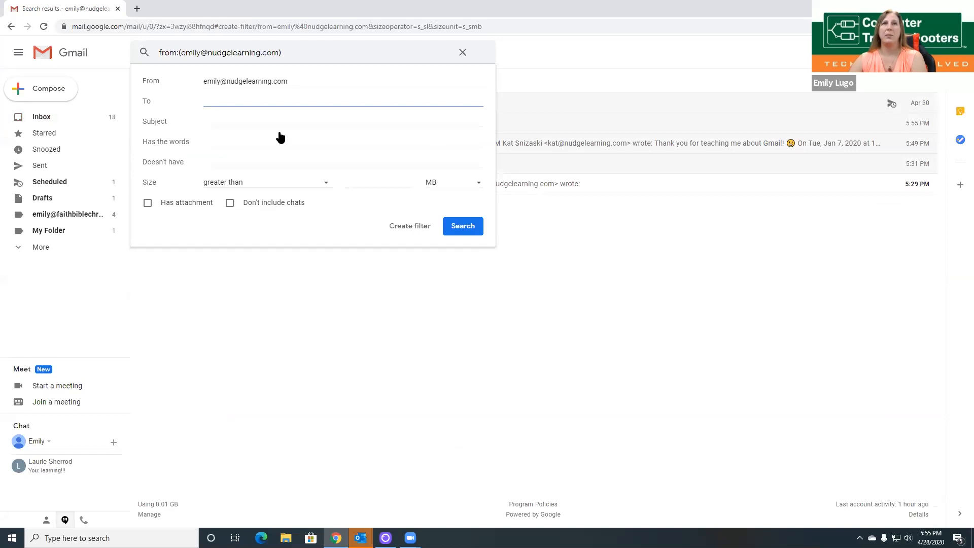
pyautogui.write('emily')
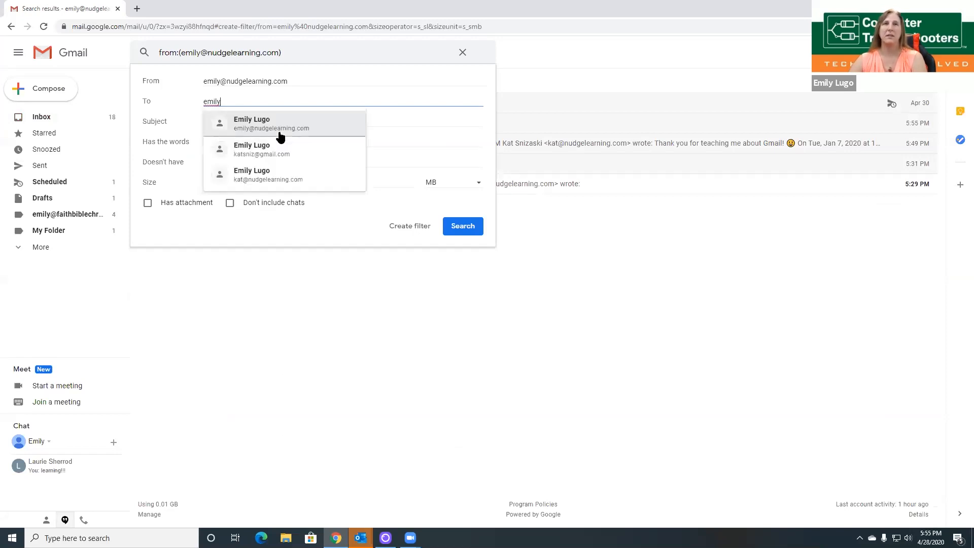
pyautogui.write('+new')
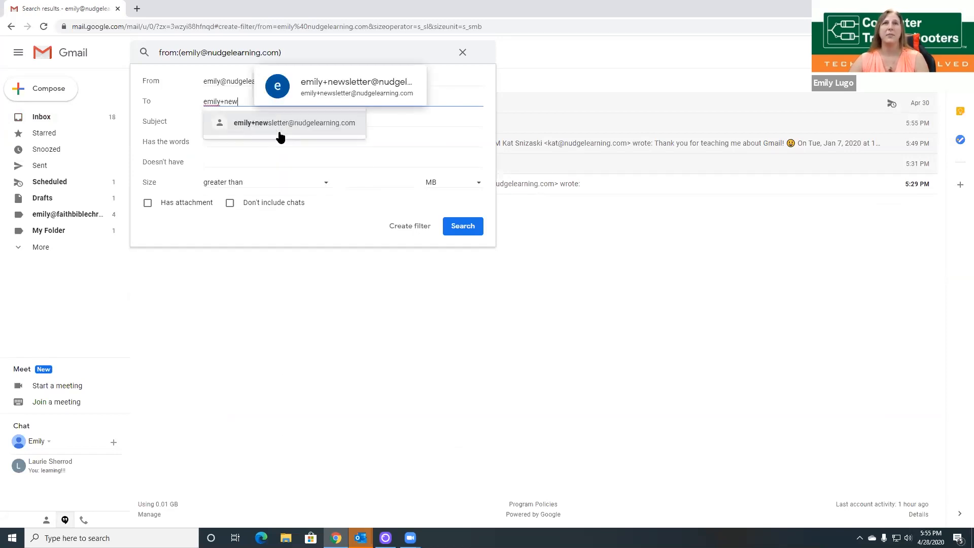
pyautogui.press('Return')
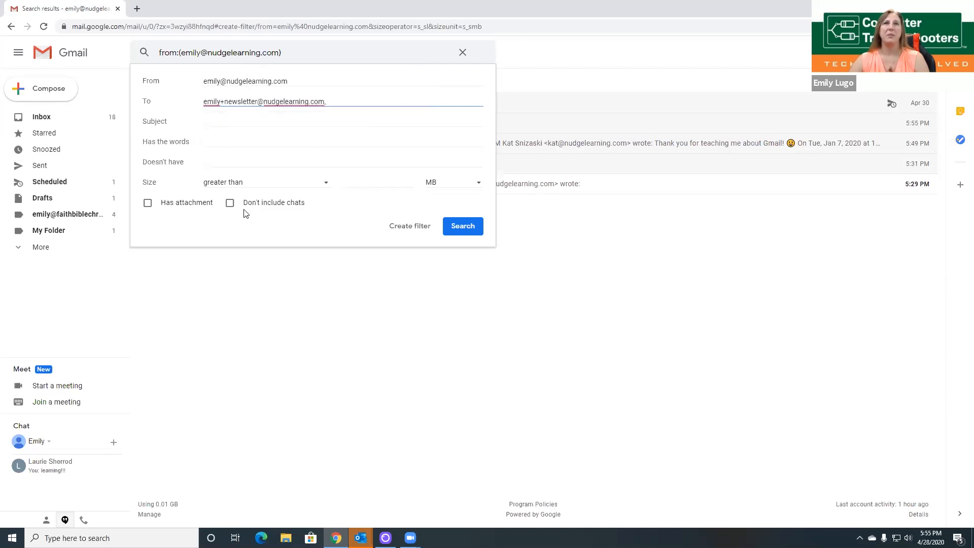
pyautogui.click(416, 235)
# Step: Make the filter apply the My Folder label and categorize matches as Updates
pyautogui.click(410, 226)
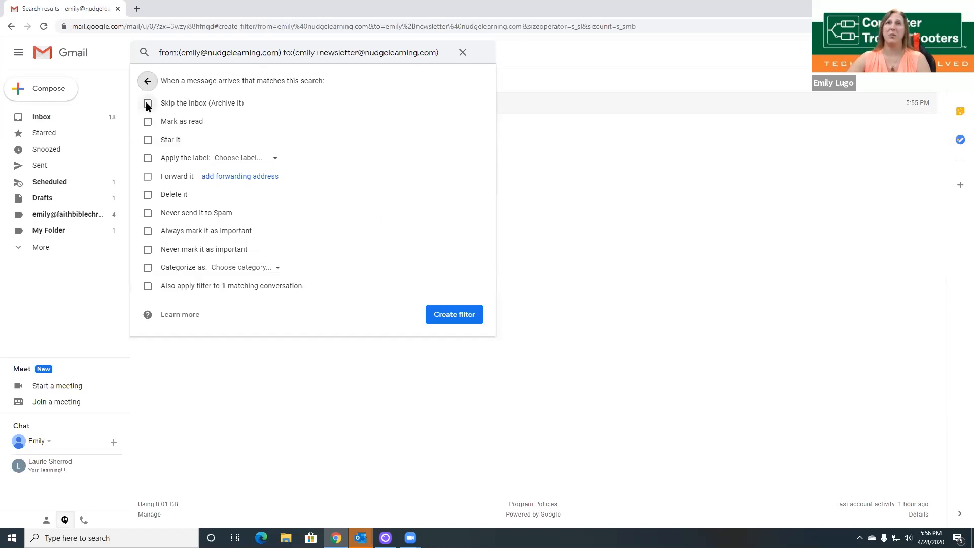
pyautogui.click(197, 160)
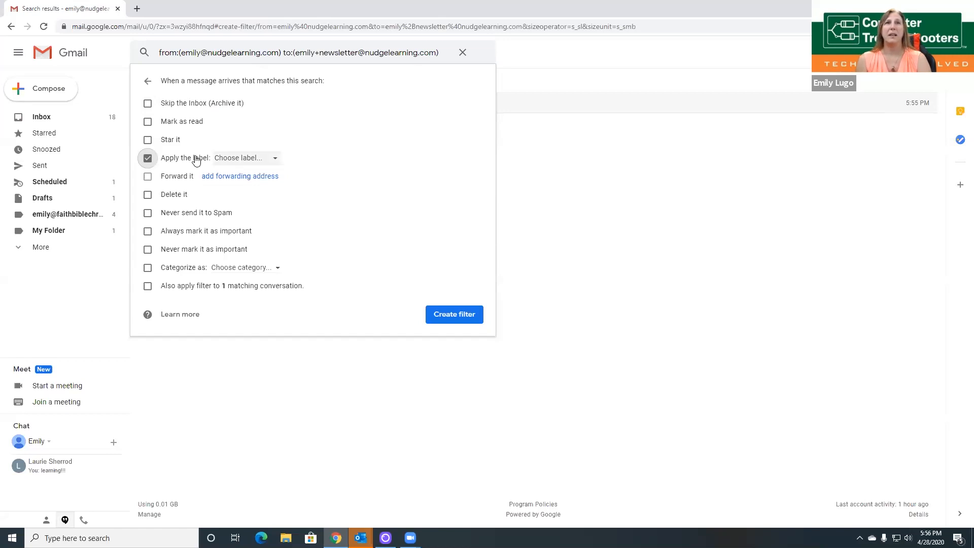
pyautogui.click(241, 158)
pyautogui.click(277, 219)
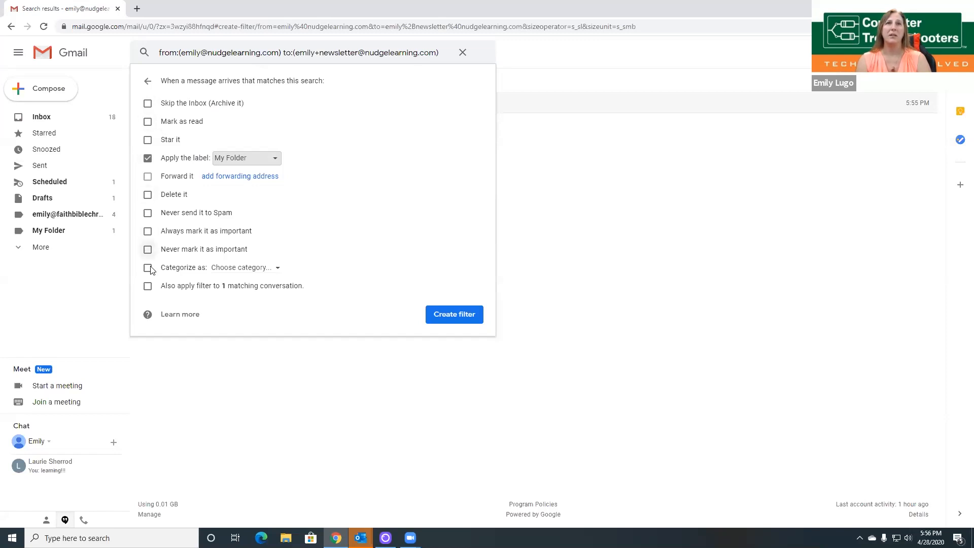
pyautogui.click(263, 275)
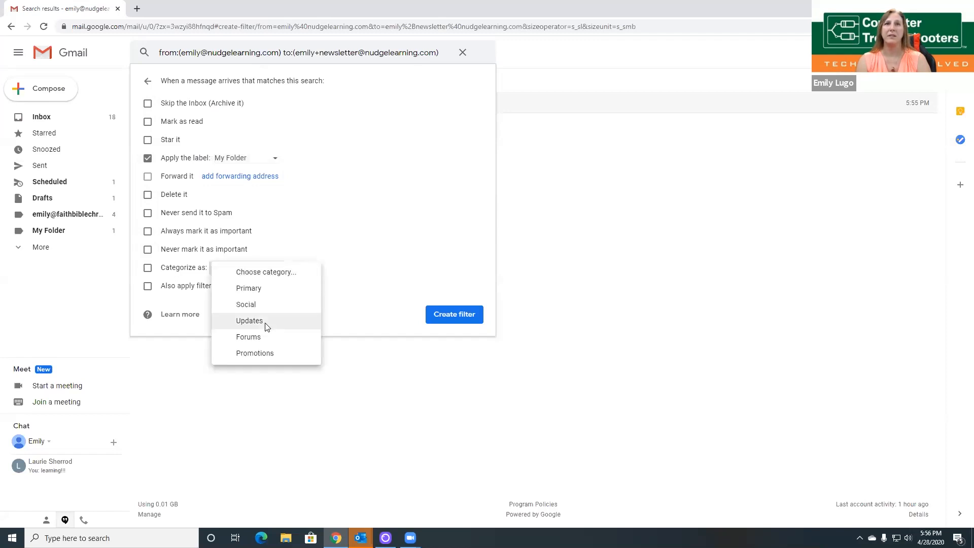
pyautogui.press('Return')
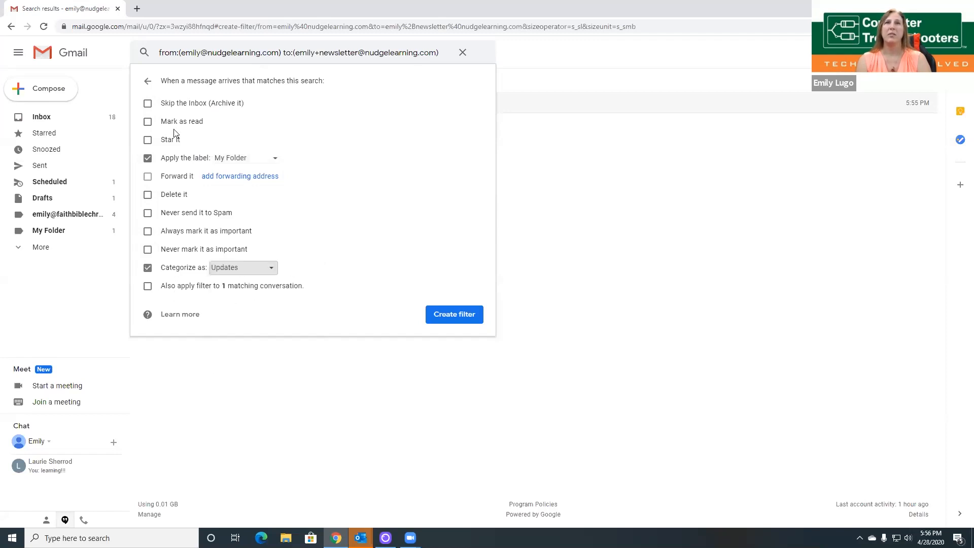
# Step: Leave Delete unchecked, create the filter, and return to the inbox
pyautogui.click(148, 196)
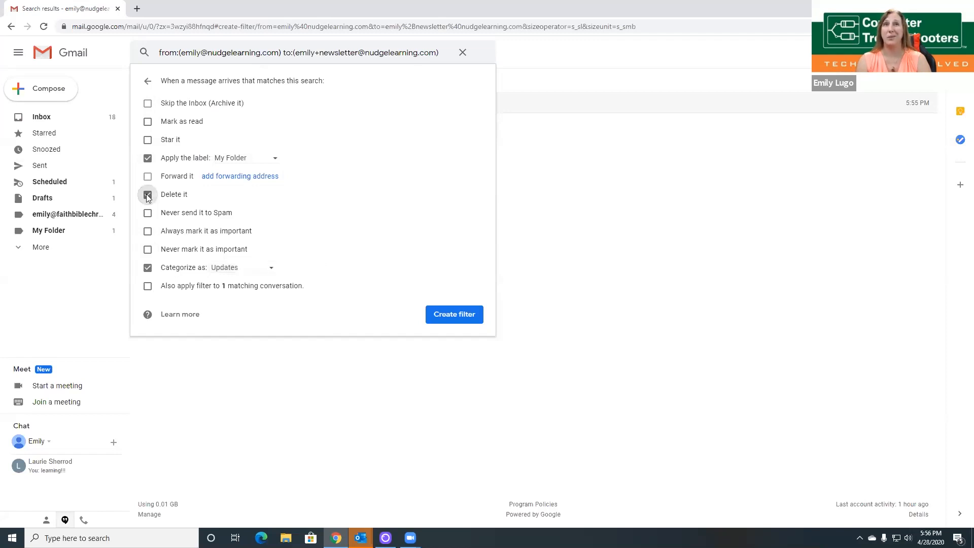
pyautogui.click(148, 195)
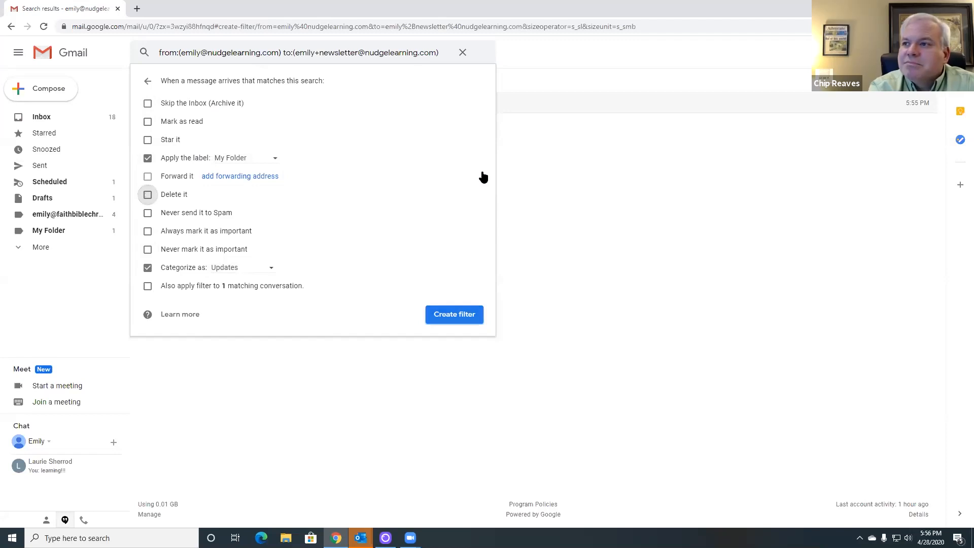
pyautogui.click(449, 314)
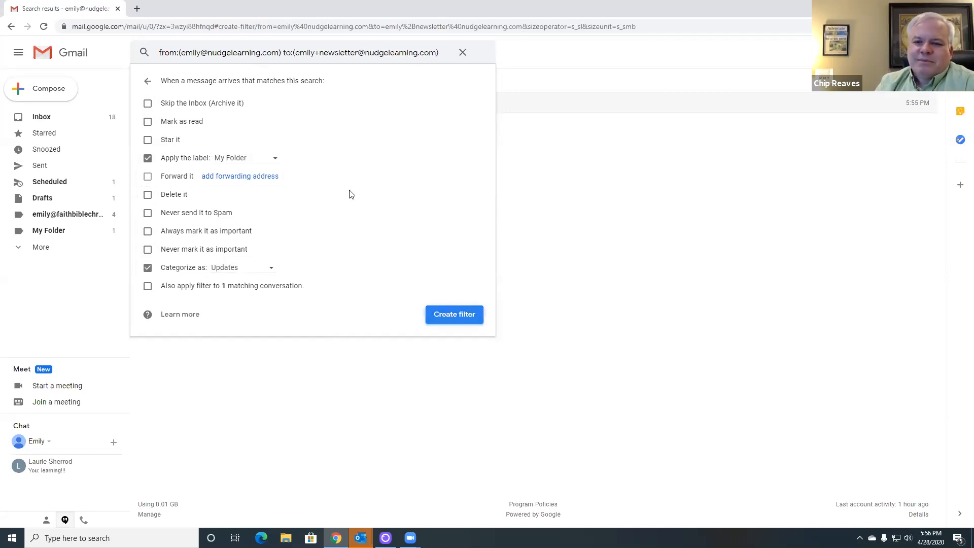
pyautogui.click(50, 122)
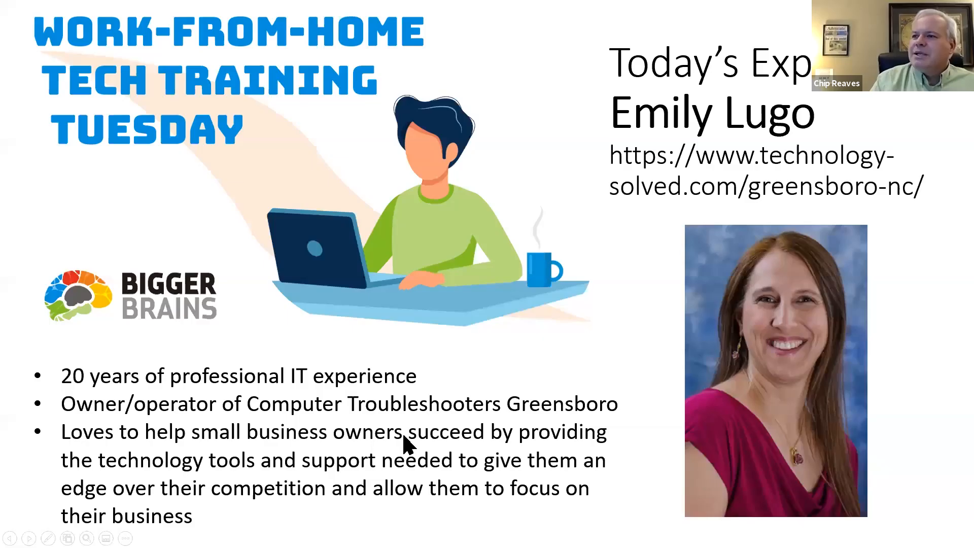
# Step: Advance the presentation to the 'Please join for our next session' slide
pyautogui.click(405, 437)
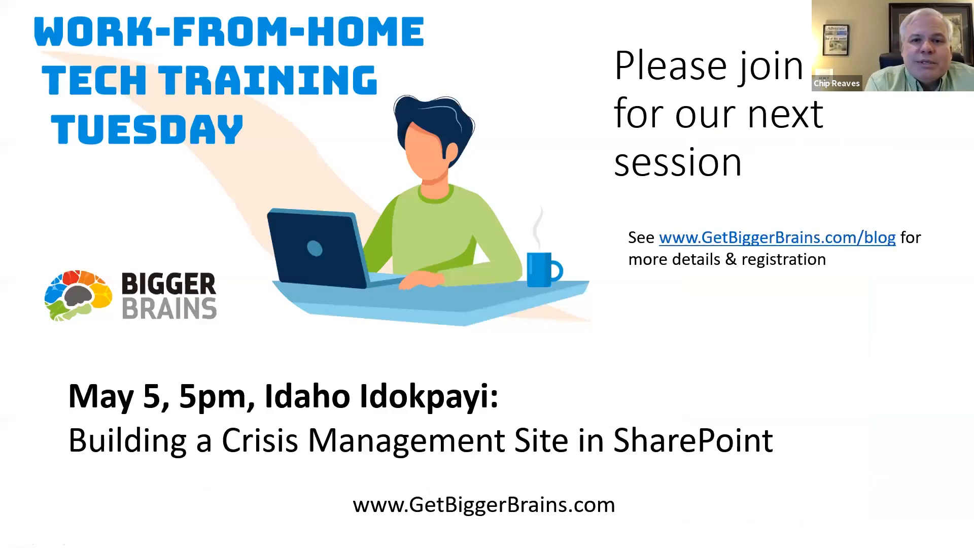